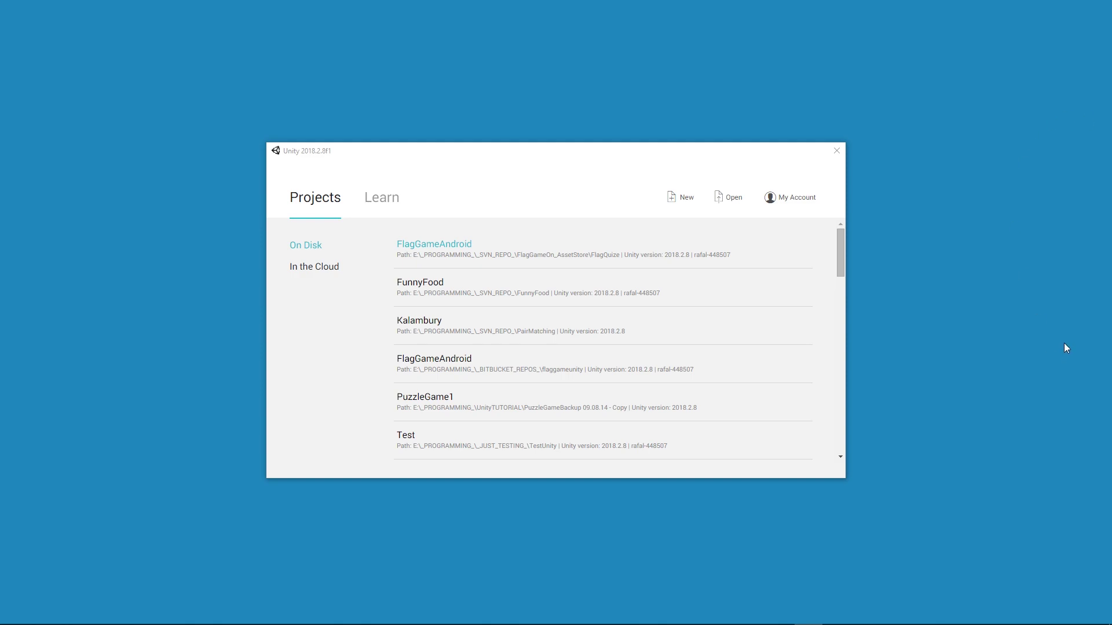
Step: Start a new 2D Unity Hub project named FlagChellenge, with the tutorial folder pasted as its location
{"action": "left_click", "coordinate": [681, 204]}
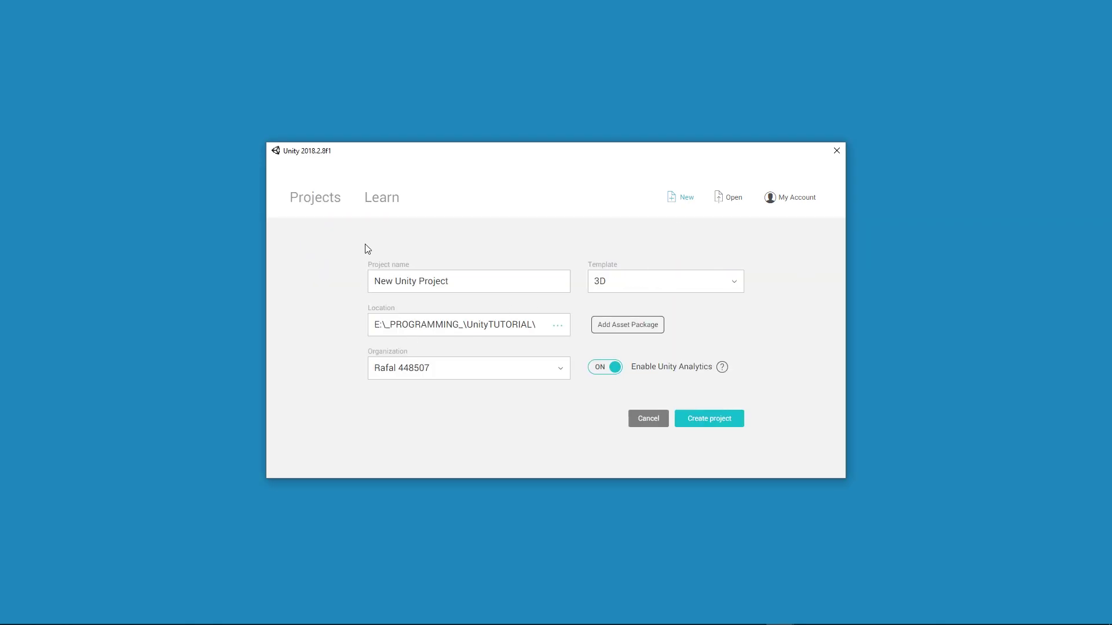
{"action": "left_click", "coordinate": [486, 281]}
{"action": "type", "text": "\\"}
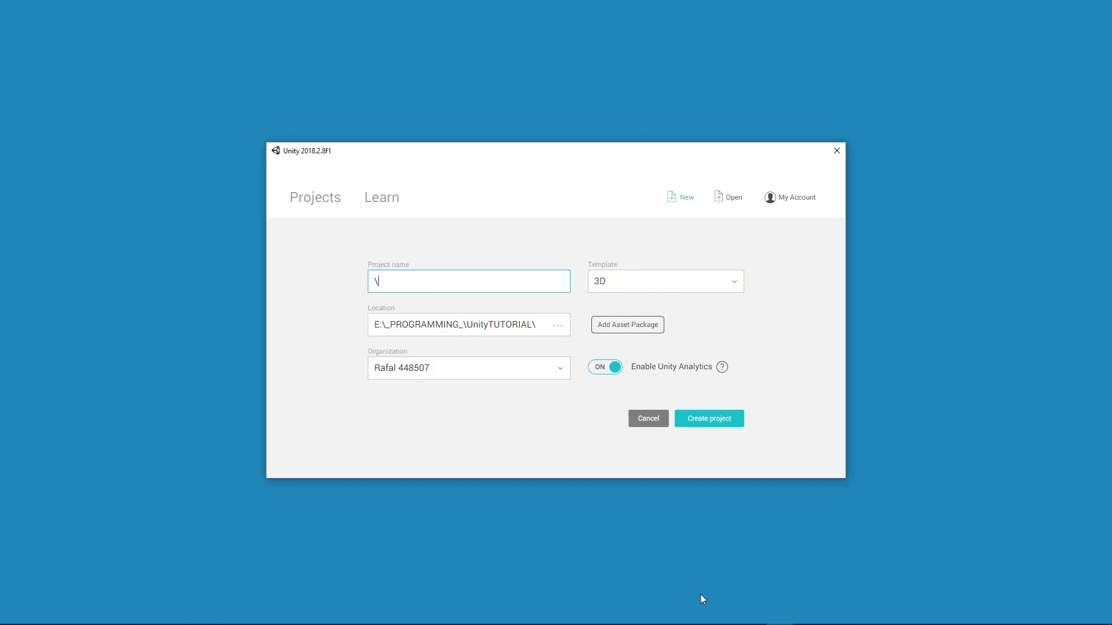
{"action": "key", "text": "BackSpace"}
{"action": "type", "text": "FlagCh"}
{"action": "type", "text": "e"}
{"action": "type", "text": "llenge"}
{"action": "left_click", "coordinate": [665, 291]}
{"action": "left_click", "coordinate": [610, 282]}
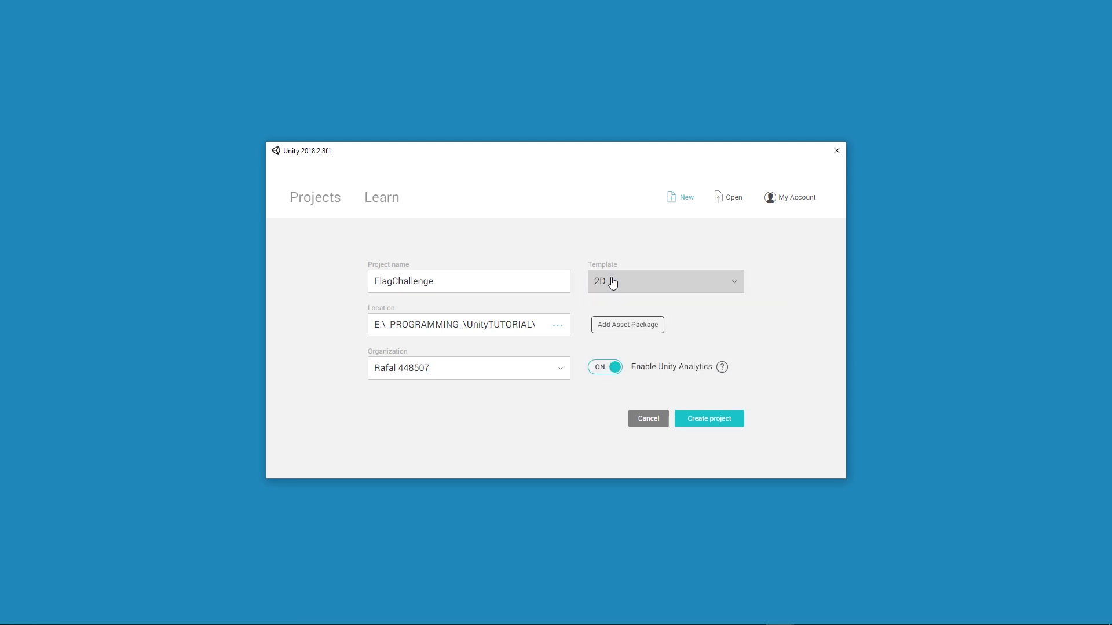
{"action": "left_click", "coordinate": [540, 329]}
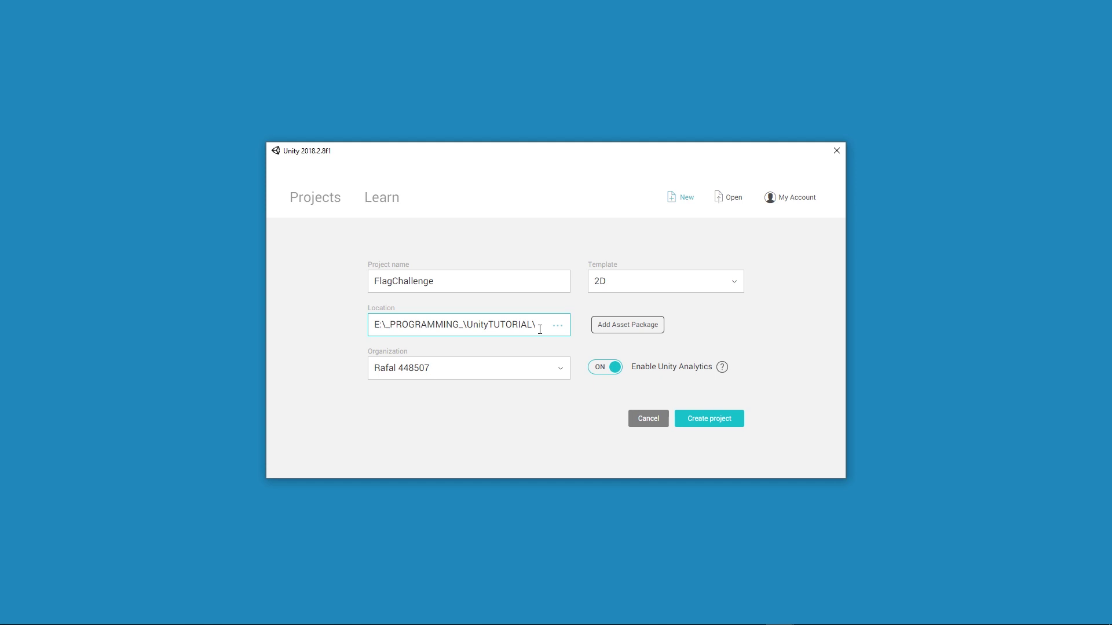
{"action": "key", "text": "ctrl+a"}
{"action": "type", "text": "E:\\_PROGRAMMING_\\UnityTUTORIAL\\FlagChallange_Tutorial"}
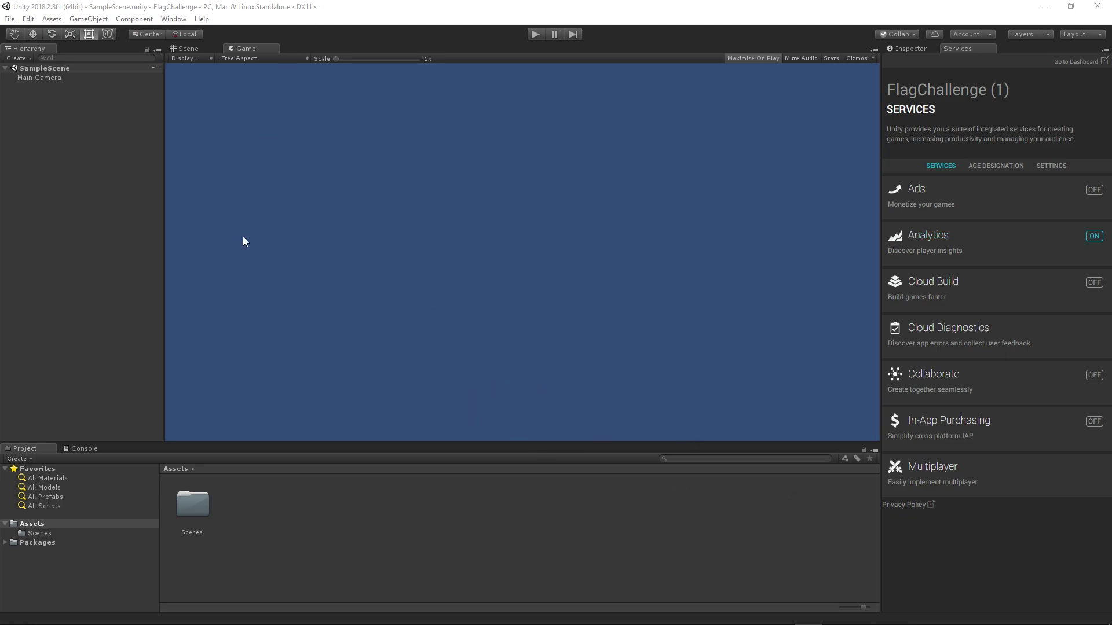
Step: Review the External Tools preferences down to the Android SDK, JDK and NDK paths, then close Preferences
{"action": "left_click", "coordinate": [27, 19]}
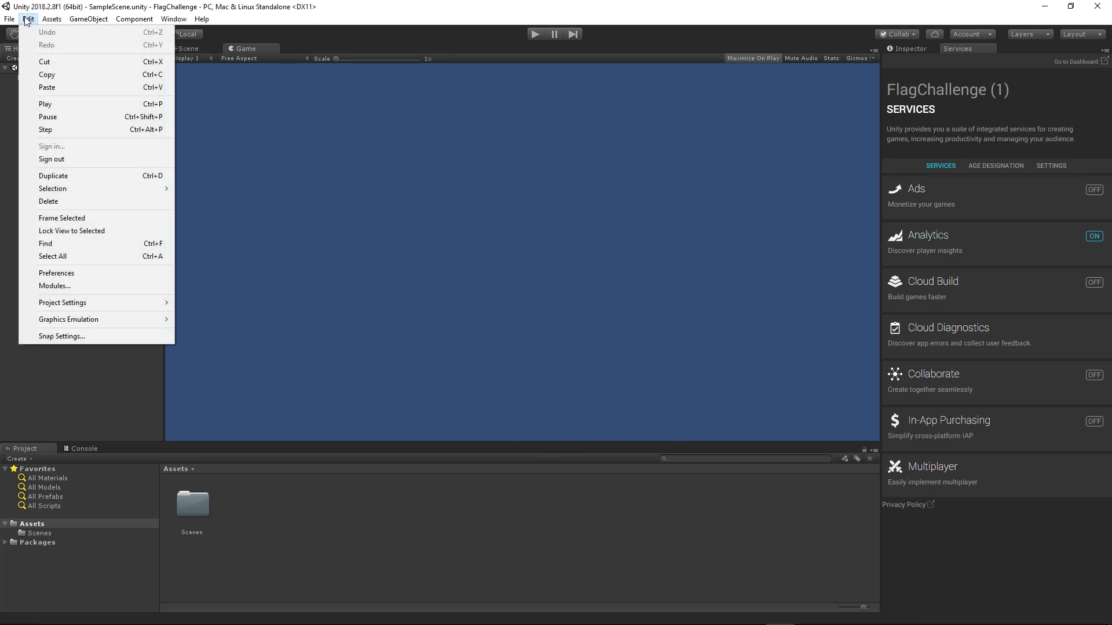
{"action": "left_click", "coordinate": [57, 274]}
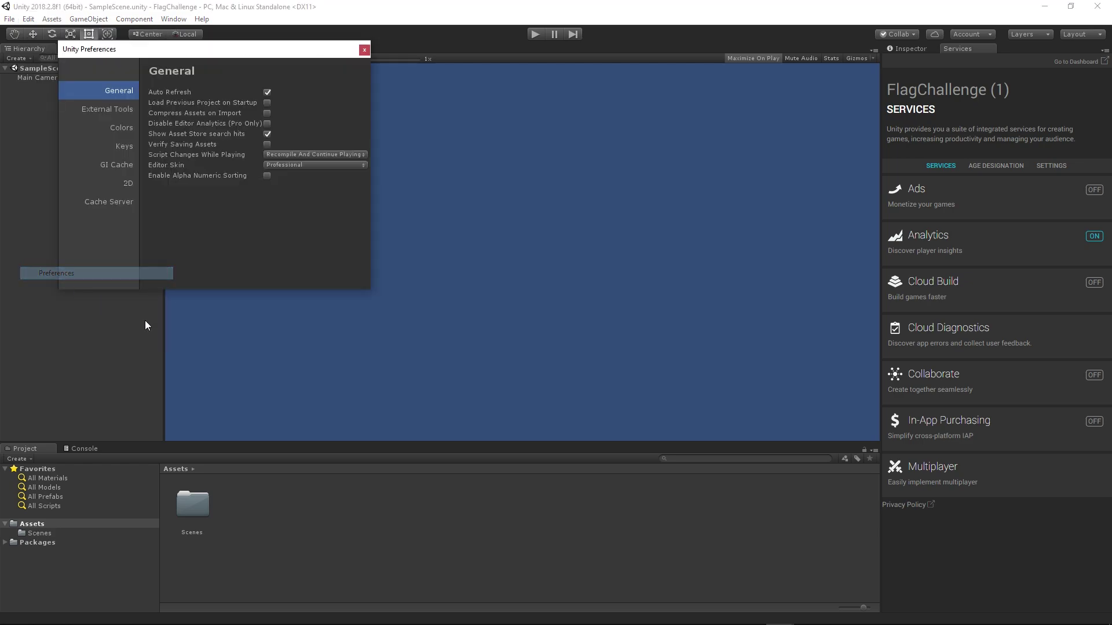
{"action": "left_click", "coordinate": [96, 110]}
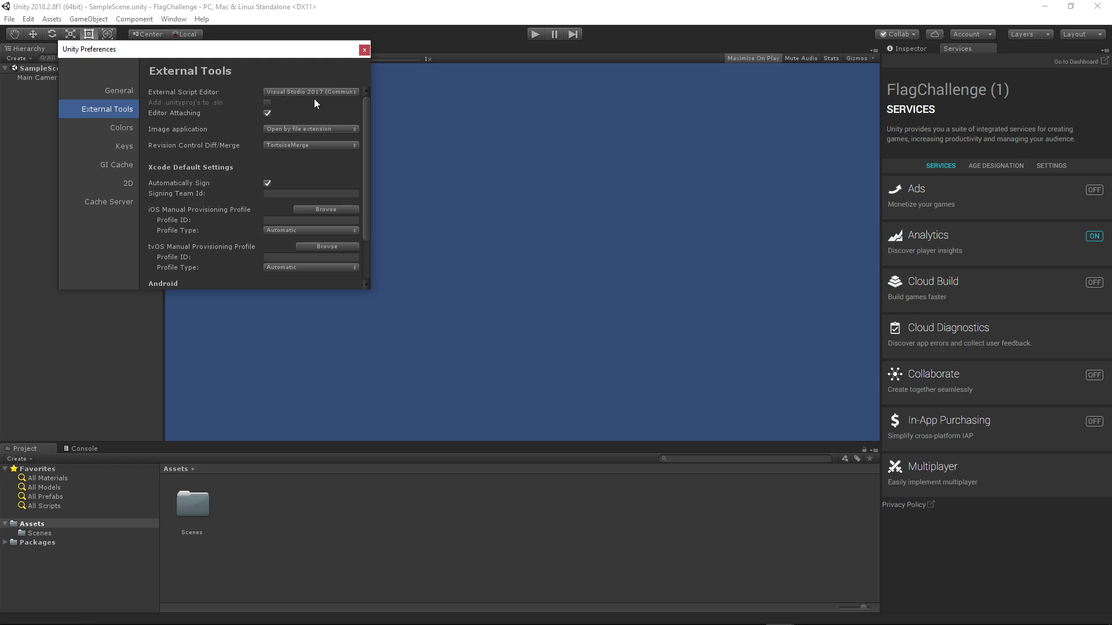
{"action": "scroll", "coordinate": [297, 186], "scroll_direction": "down", "scroll_amount": 3}
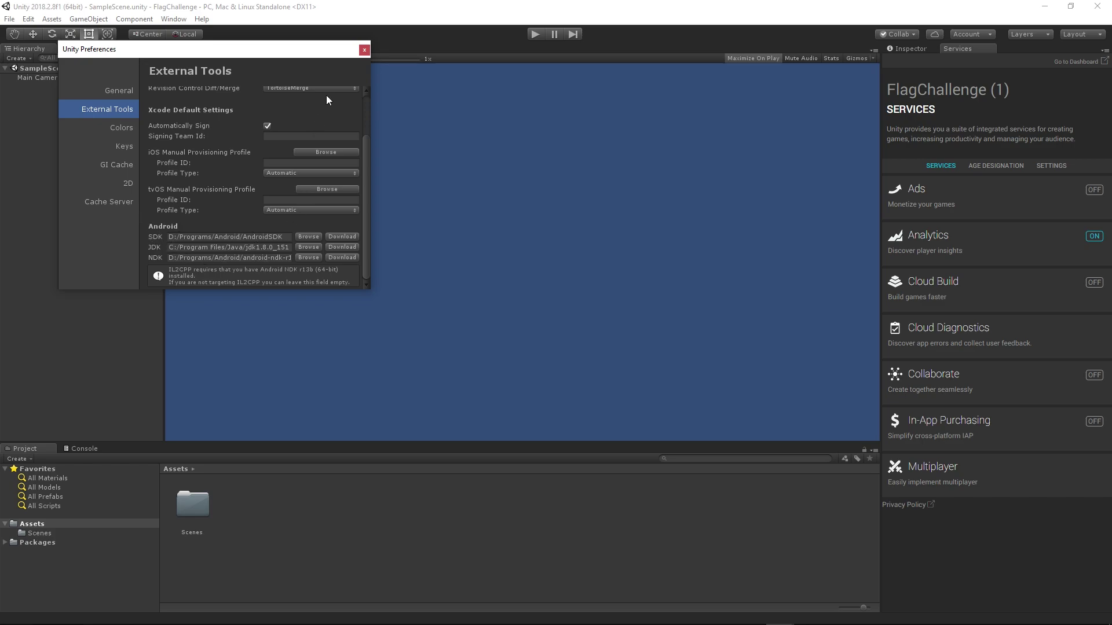
{"action": "left_click", "coordinate": [364, 51]}
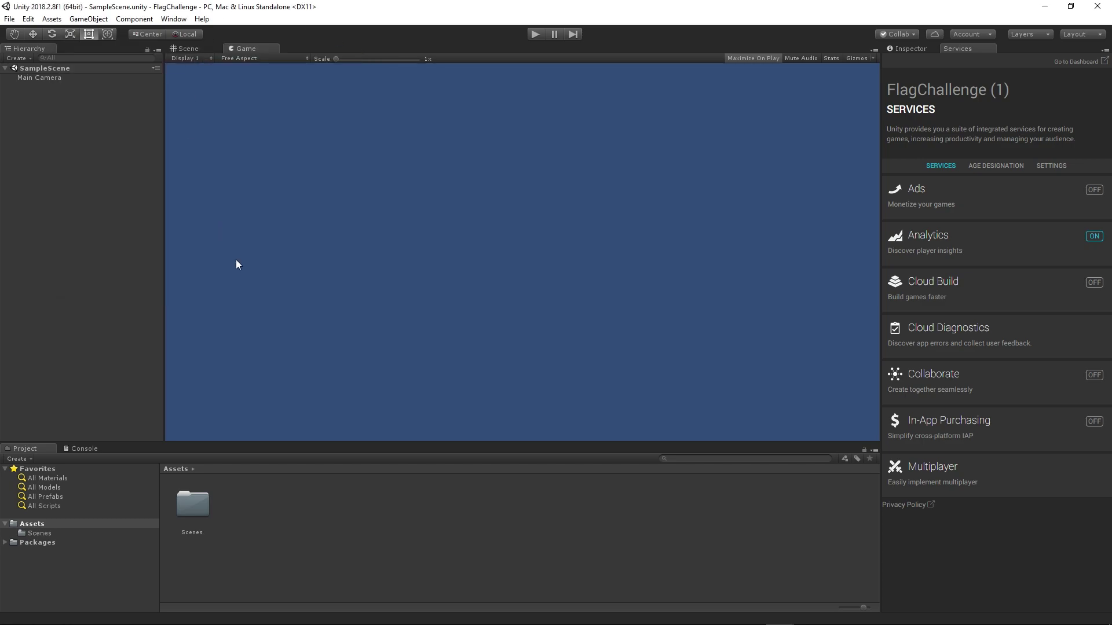
Step: Create a folder named Resources in Assets
{"action": "right_click", "coordinate": [31, 526]}
{"action": "mouse_move", "coordinate": [116, 253]}
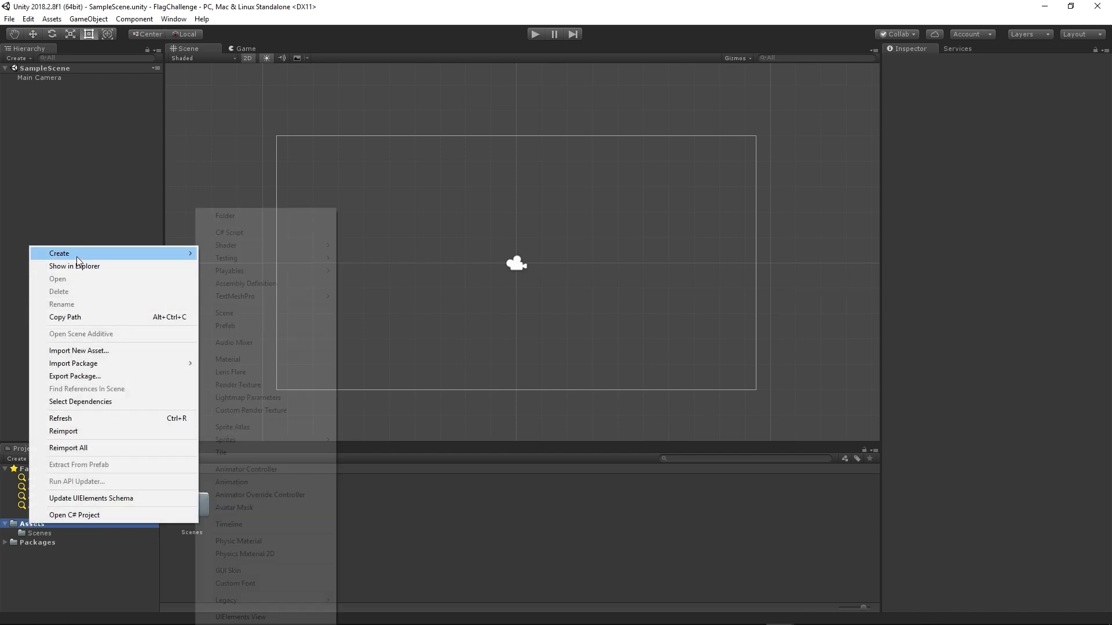
{"action": "left_click", "coordinate": [249, 218]}
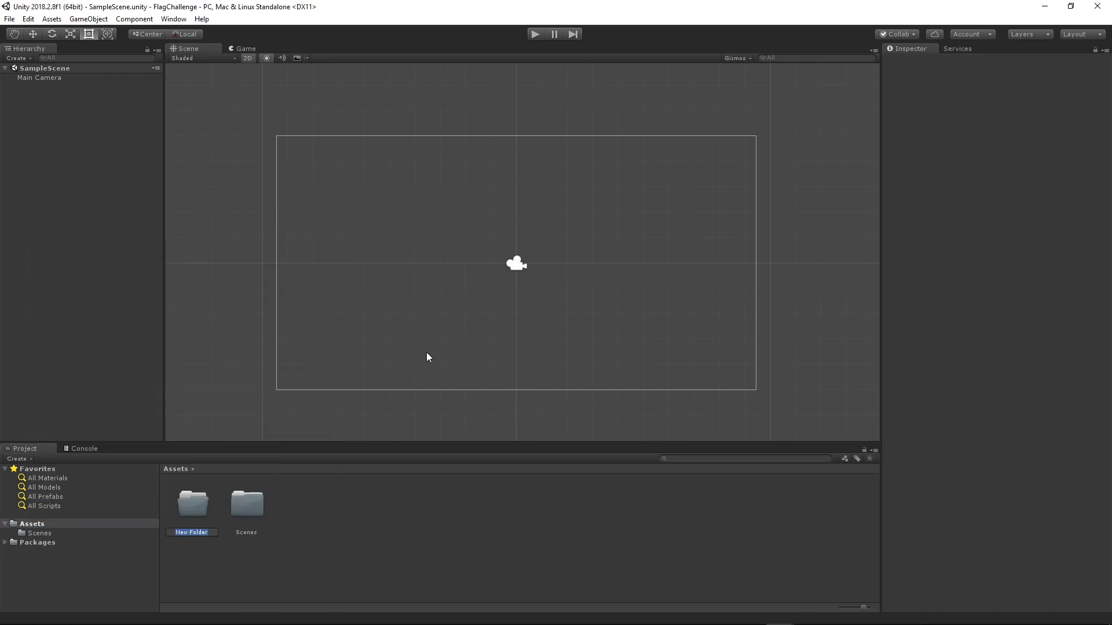
{"action": "type", "text": "Resources"}
{"action": "key", "text": "Return"}
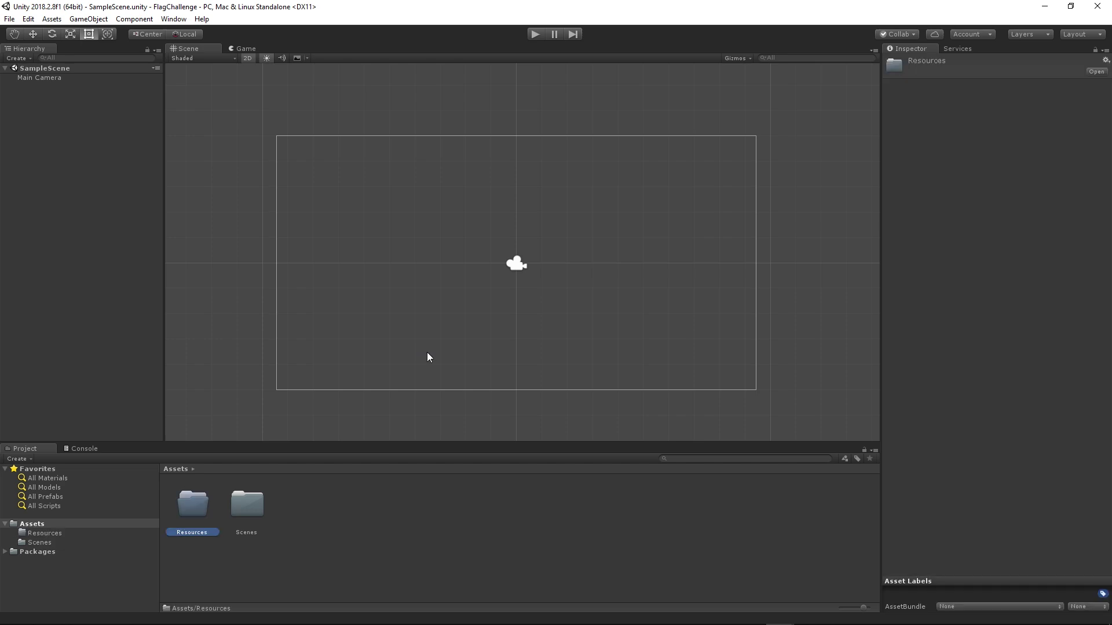
Step: Inside the Resources folder, create a folder named Prefabs
{"action": "key", "text": "Return"}
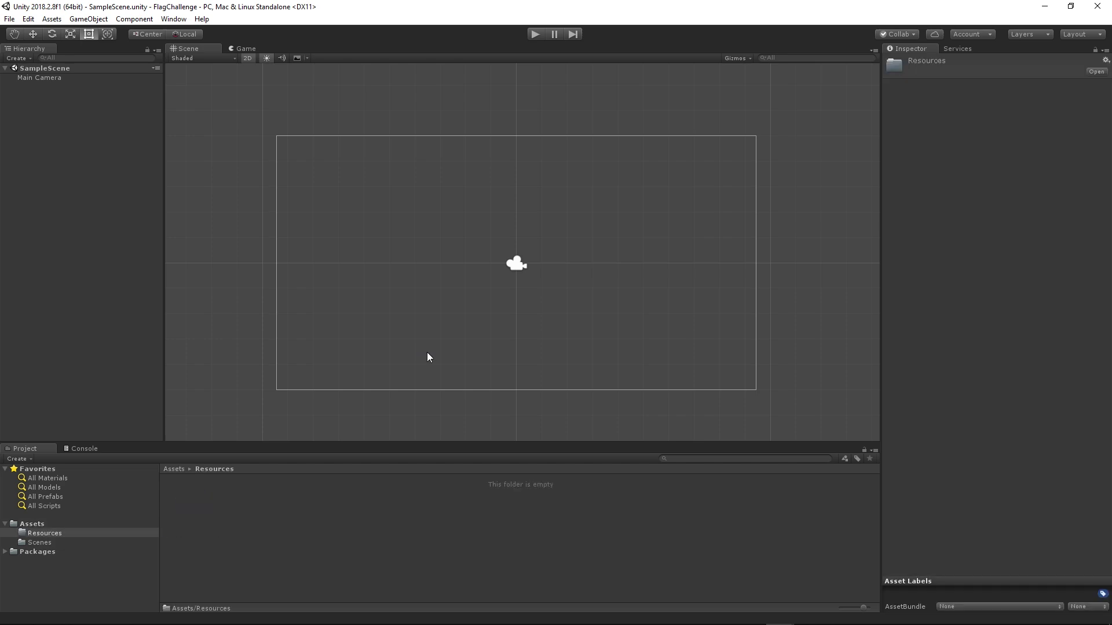
{"action": "right_click", "coordinate": [254, 538]}
{"action": "mouse_move", "coordinate": [311, 266]}
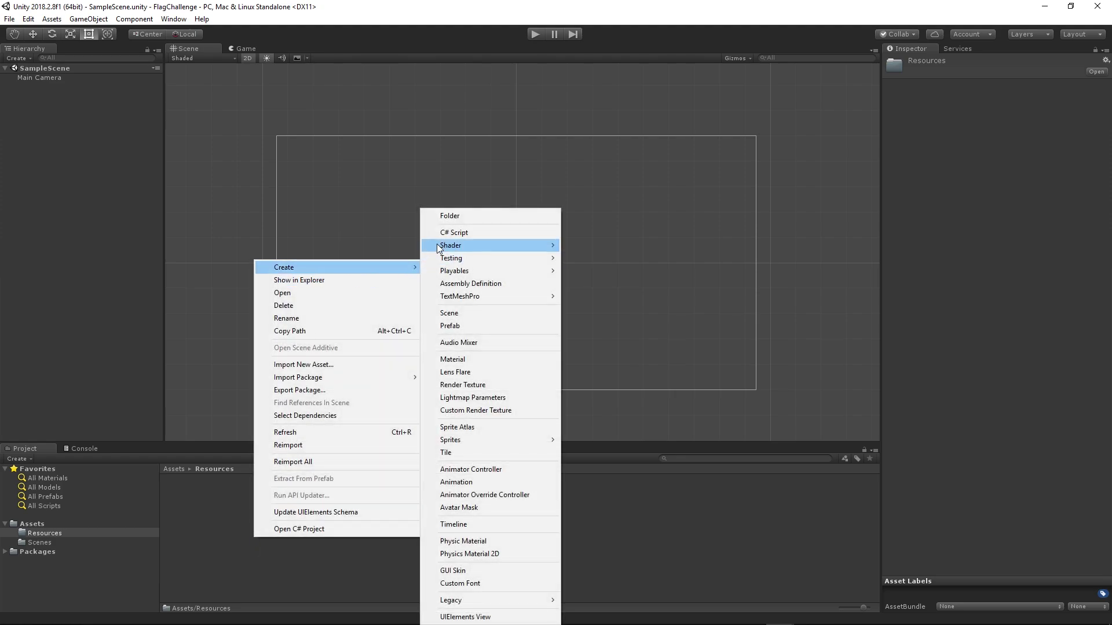
{"action": "left_click", "coordinate": [442, 215]}
{"action": "type", "text": "Prefabs"}
{"action": "key", "text": "Return"}
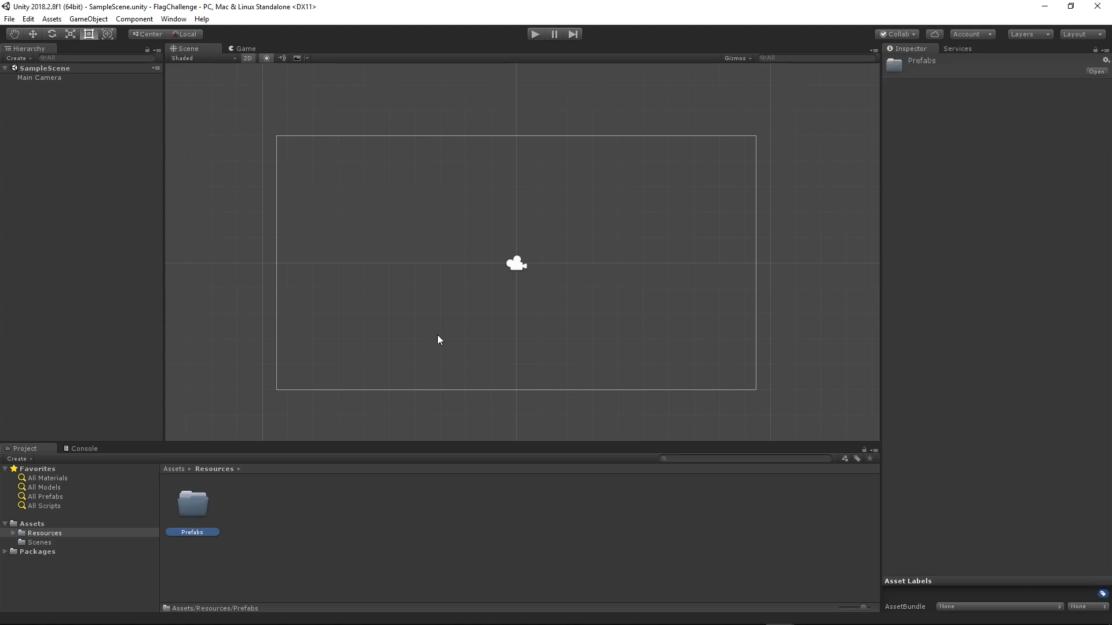
{"action": "left_click", "coordinate": [283, 557]}
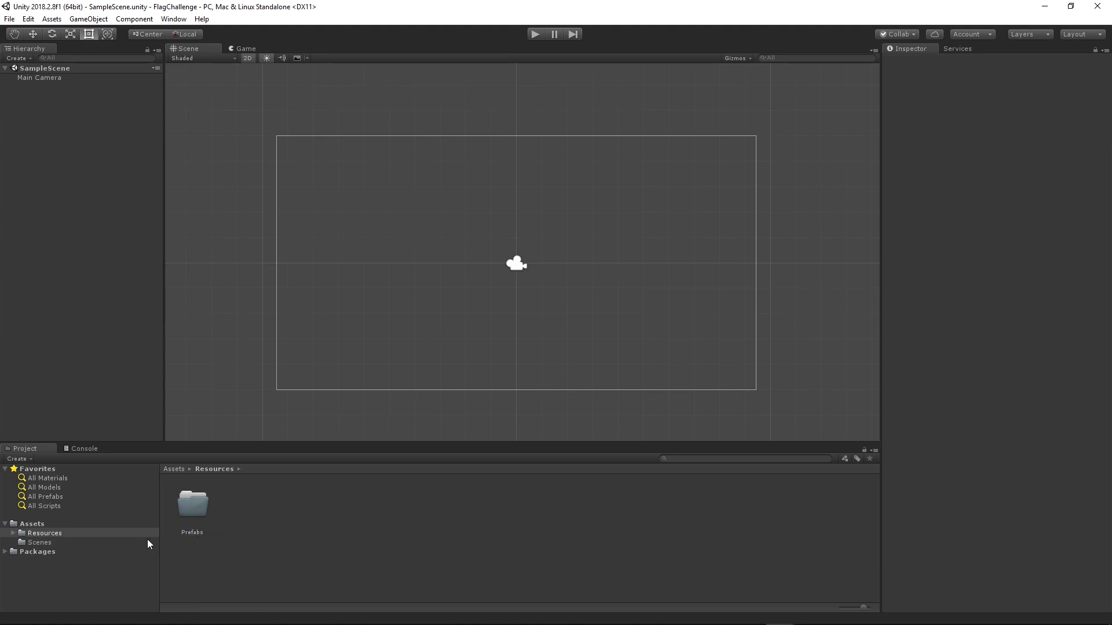
Step: Back in Assets, create a folder named Scripts
{"action": "left_click", "coordinate": [36, 522]}
{"action": "right_click", "coordinate": [34, 524]}
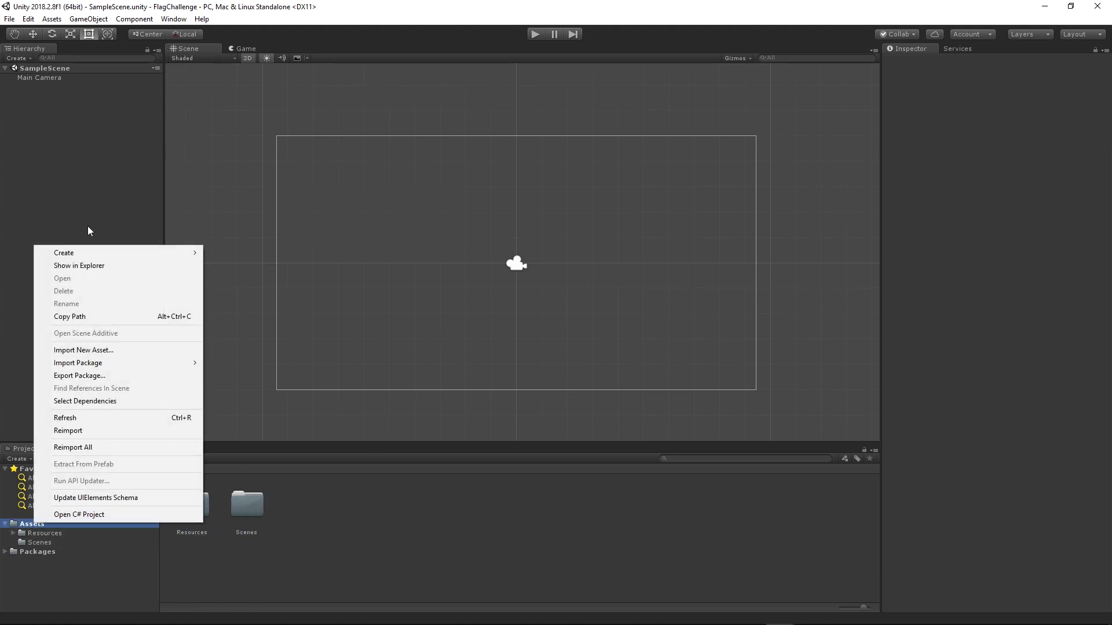
{"action": "mouse_move", "coordinate": [82, 252]}
{"action": "left_click", "coordinate": [267, 215]}
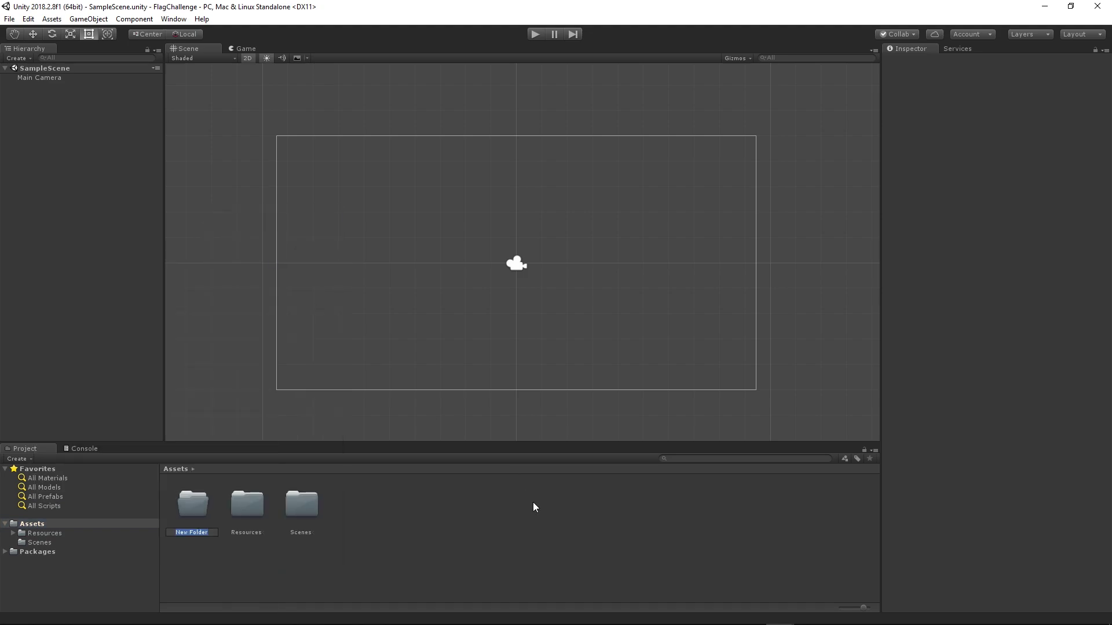
{"action": "type", "text": "Scripts"}
{"action": "key", "text": "Return"}
{"action": "left_click", "coordinate": [477, 560]}
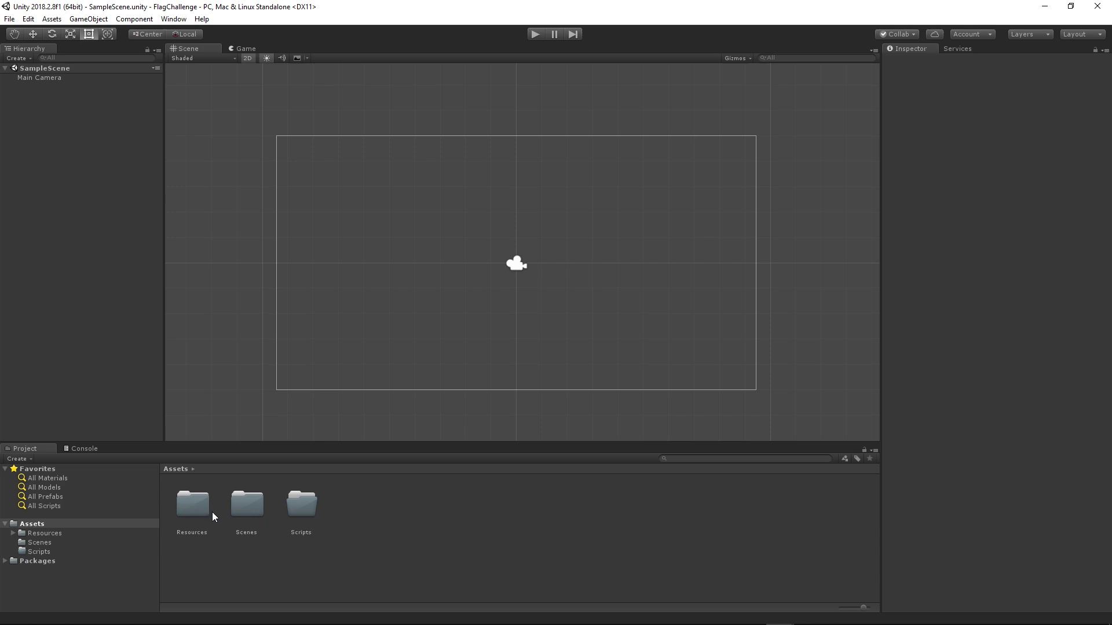
Step: Rename SampleScene in the Scenes folder to GameScene and save the scene
{"action": "double_click", "coordinate": [246, 508]}
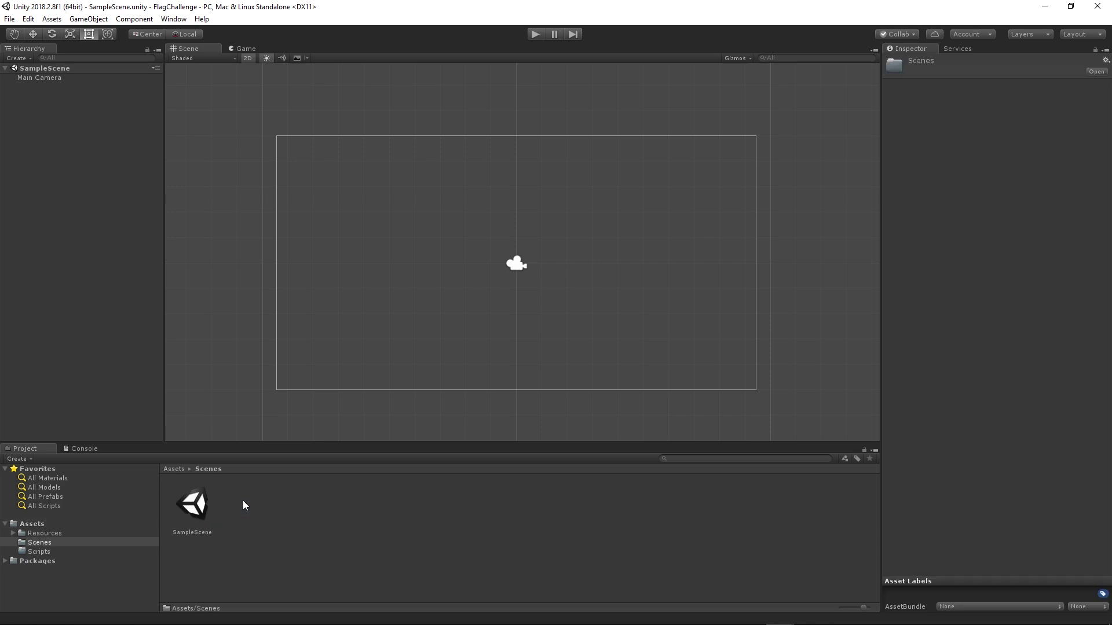
{"action": "left_click", "coordinate": [208, 508]}
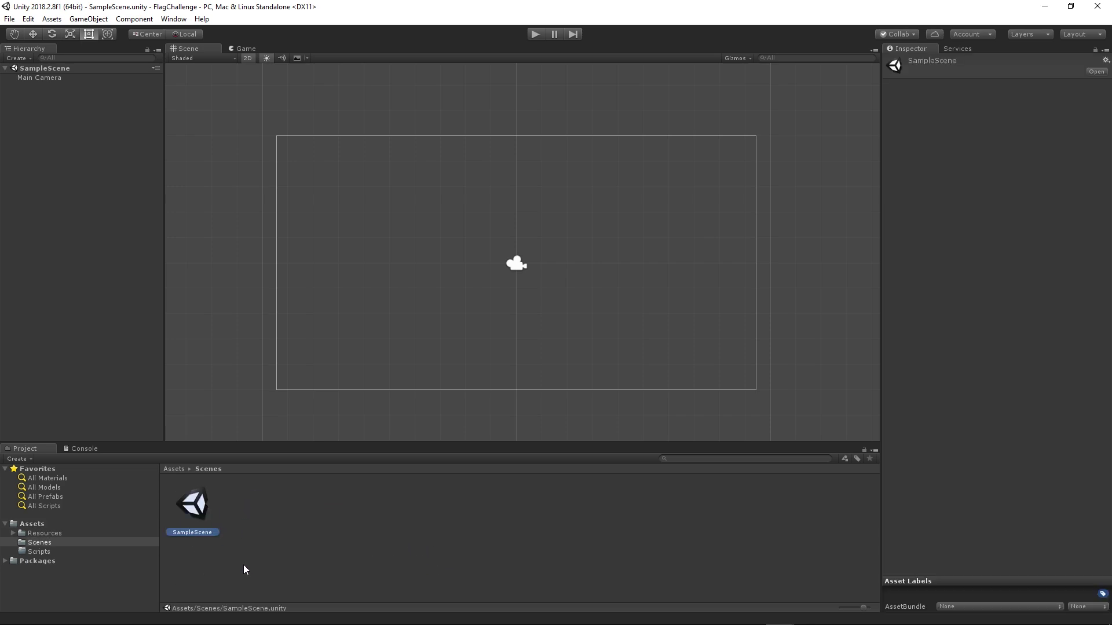
{"action": "right_click", "coordinate": [198, 509]}
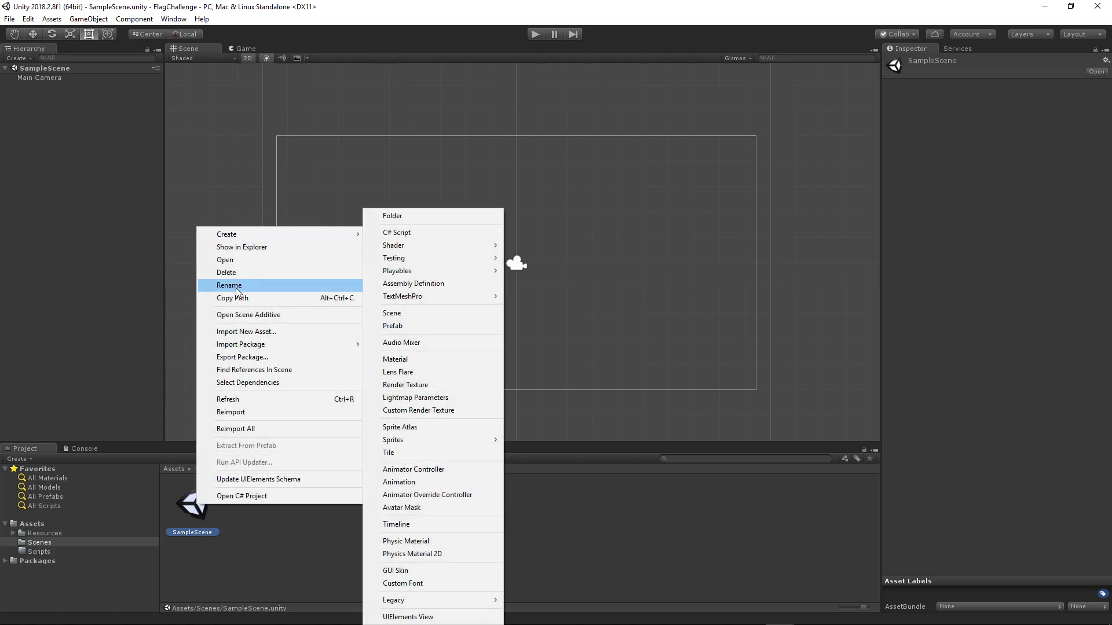
{"action": "left_click", "coordinate": [232, 286]}
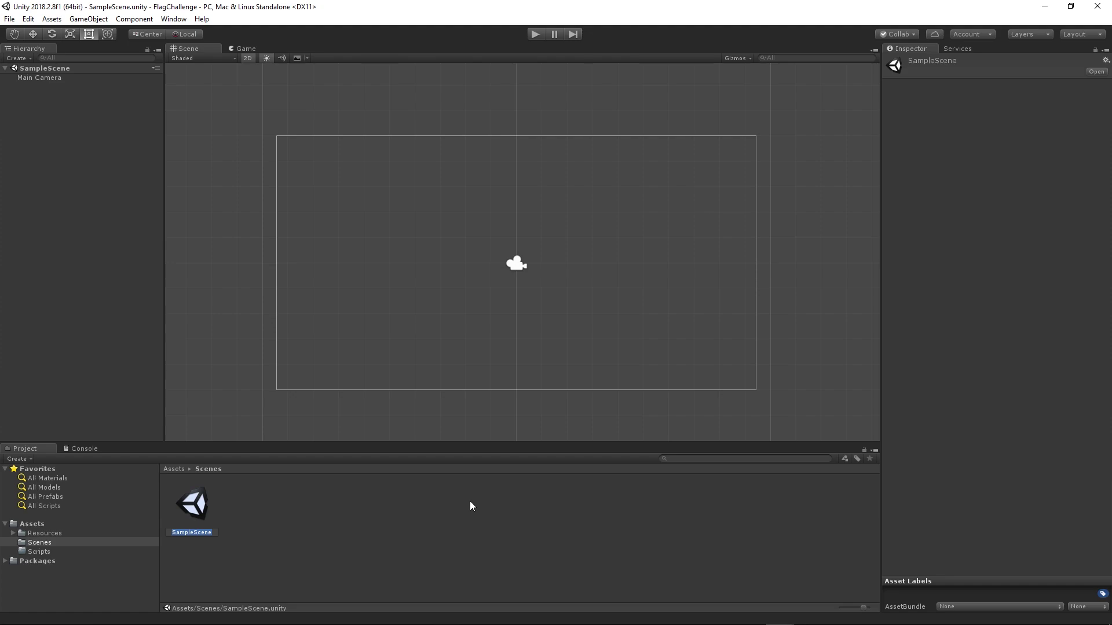
{"action": "type", "text": "GGameScene"}
{"action": "key", "text": "Return"}
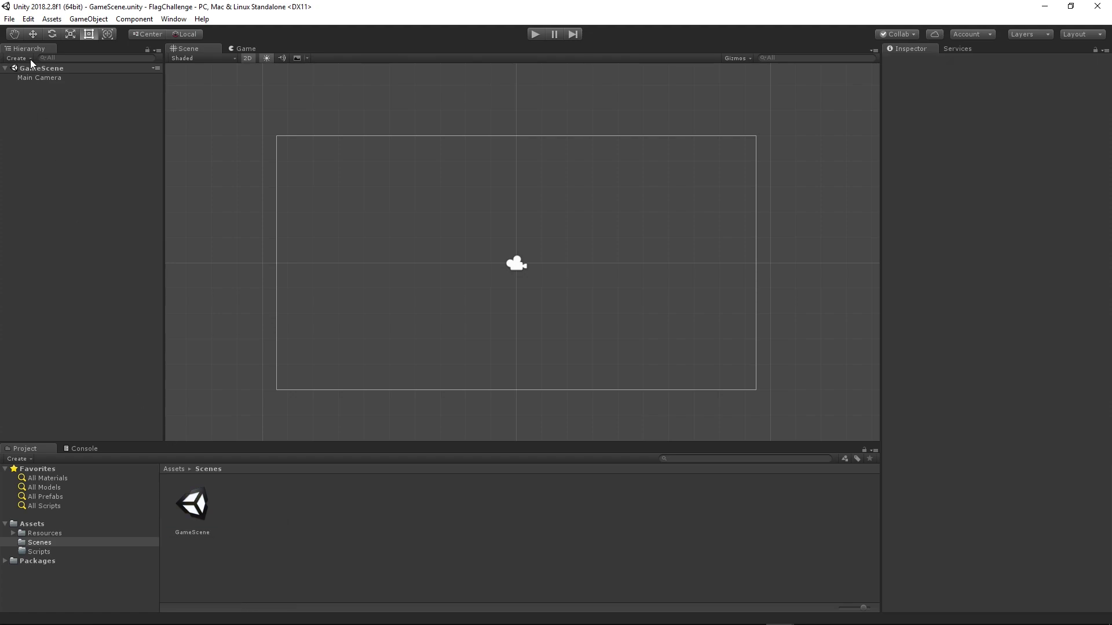
{"action": "left_click", "coordinate": [9, 19]}
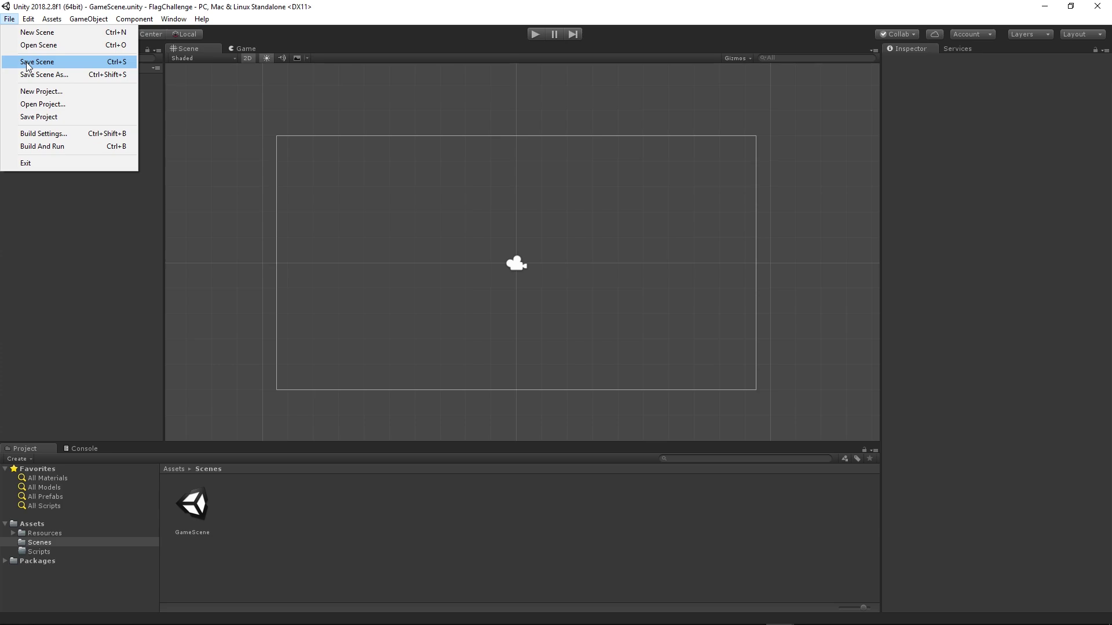
{"action": "left_click", "coordinate": [27, 62]}
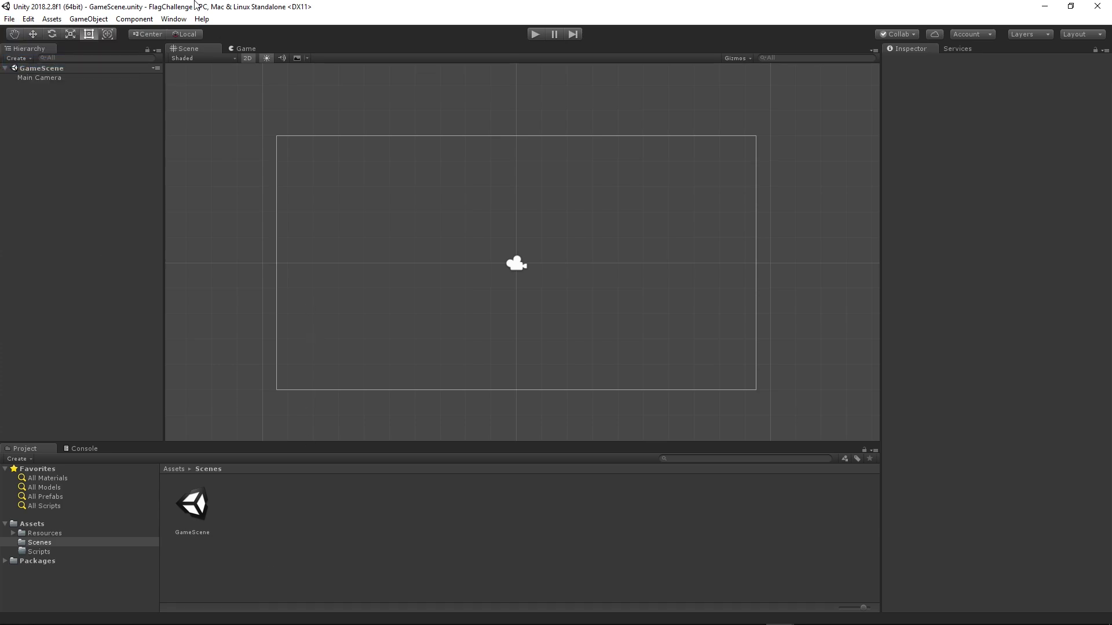
Step: Add and select a custom 1080x1920 portrait resolution for the Game view, then return to the Scene view
{"action": "left_click", "coordinate": [234, 48]}
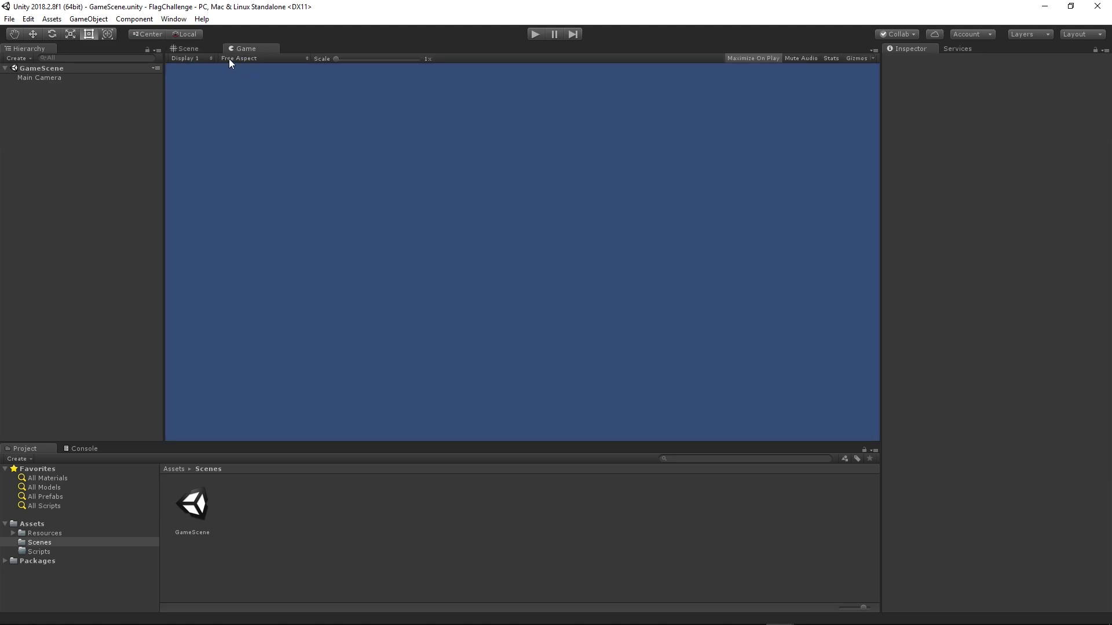
{"action": "left_click", "coordinate": [248, 59]}
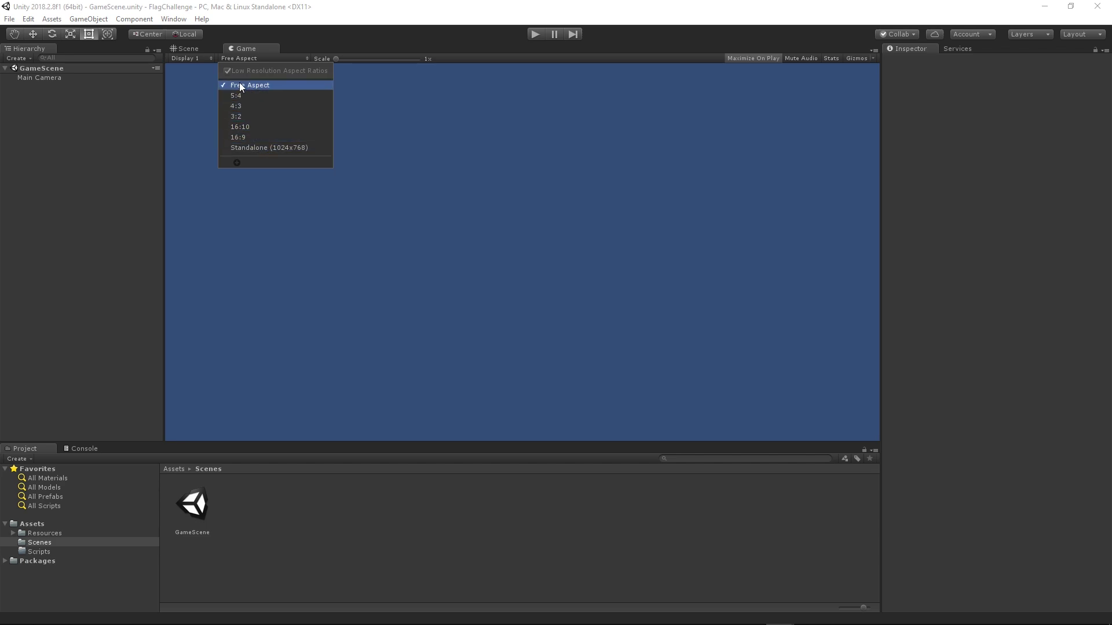
{"action": "left_click", "coordinate": [237, 164]}
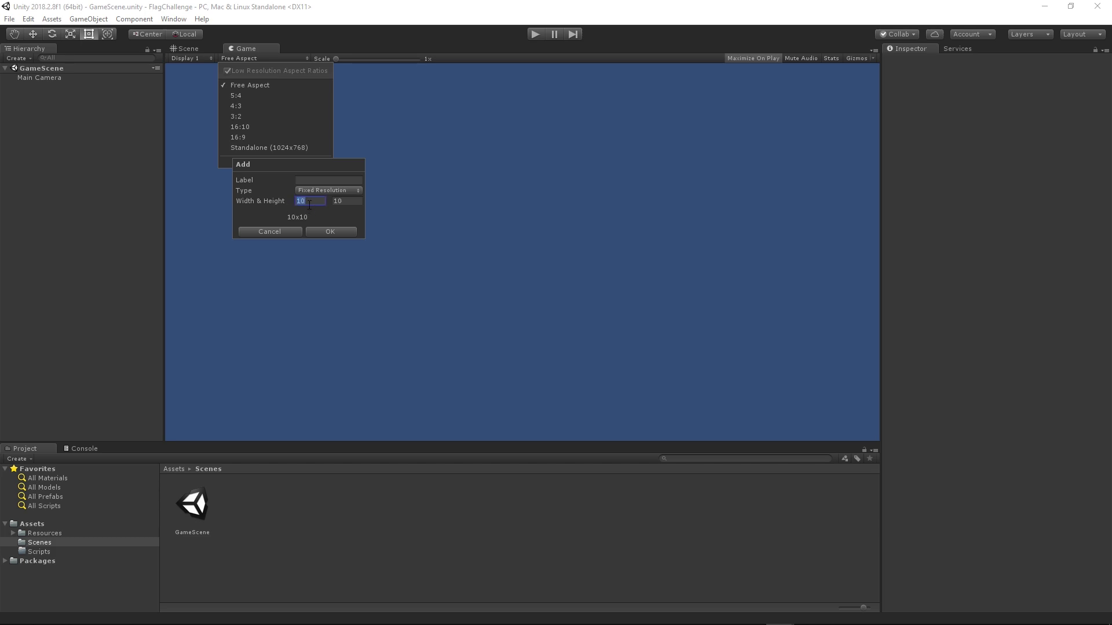
{"action": "type", "text": "1080"}
{"action": "key", "text": "Tab"}
{"action": "type", "text": "1920"}
{"action": "left_click", "coordinate": [342, 231]}
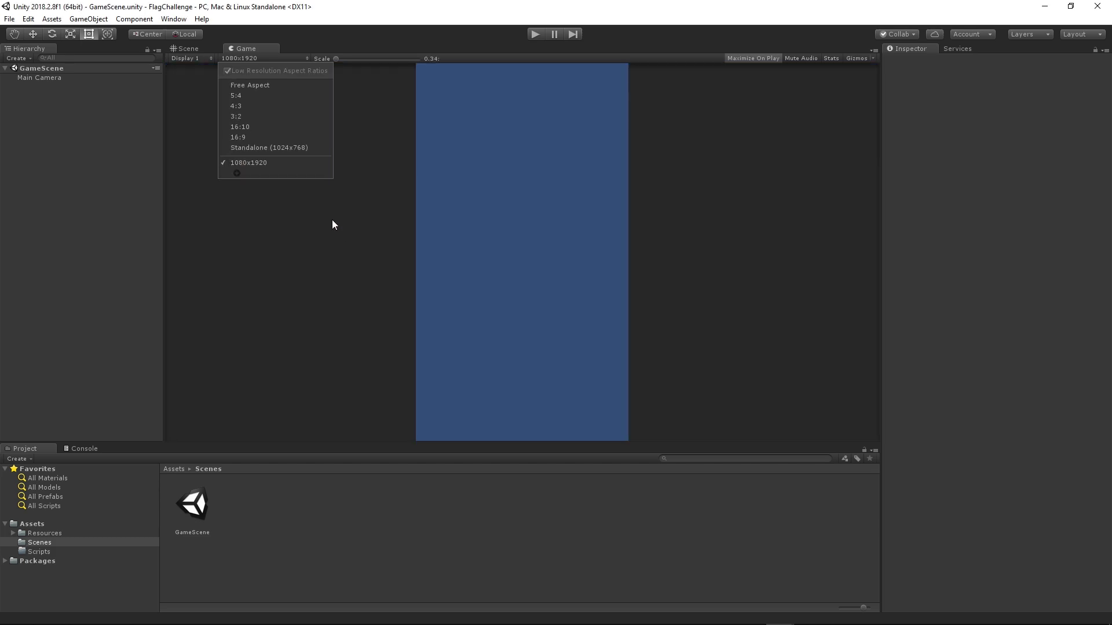
{"action": "left_click", "coordinate": [323, 271]}
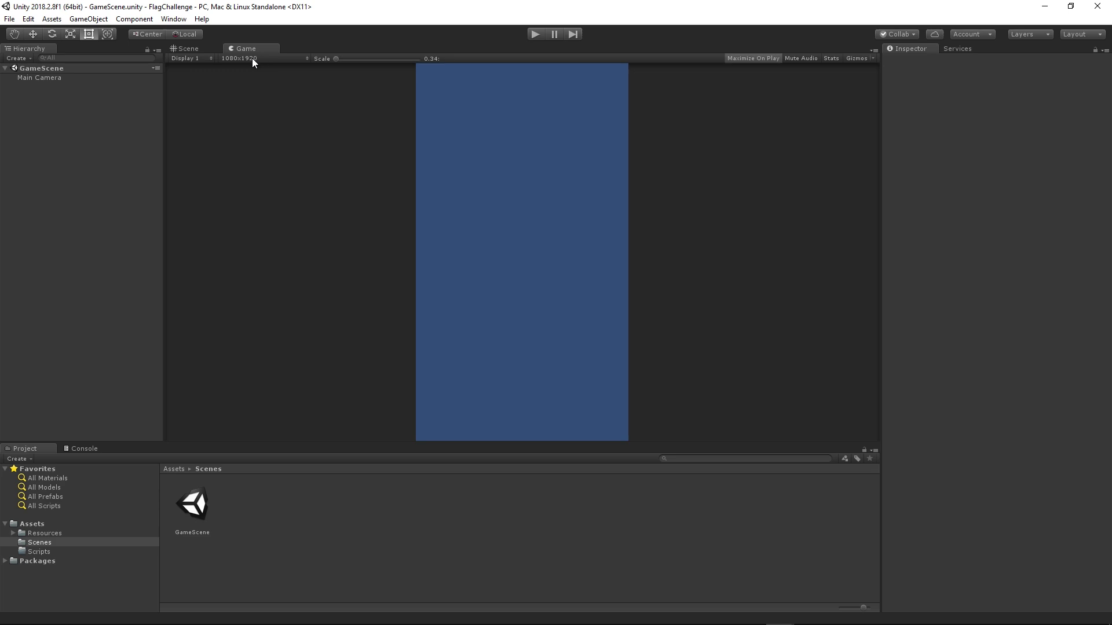
{"action": "left_click", "coordinate": [184, 48]}
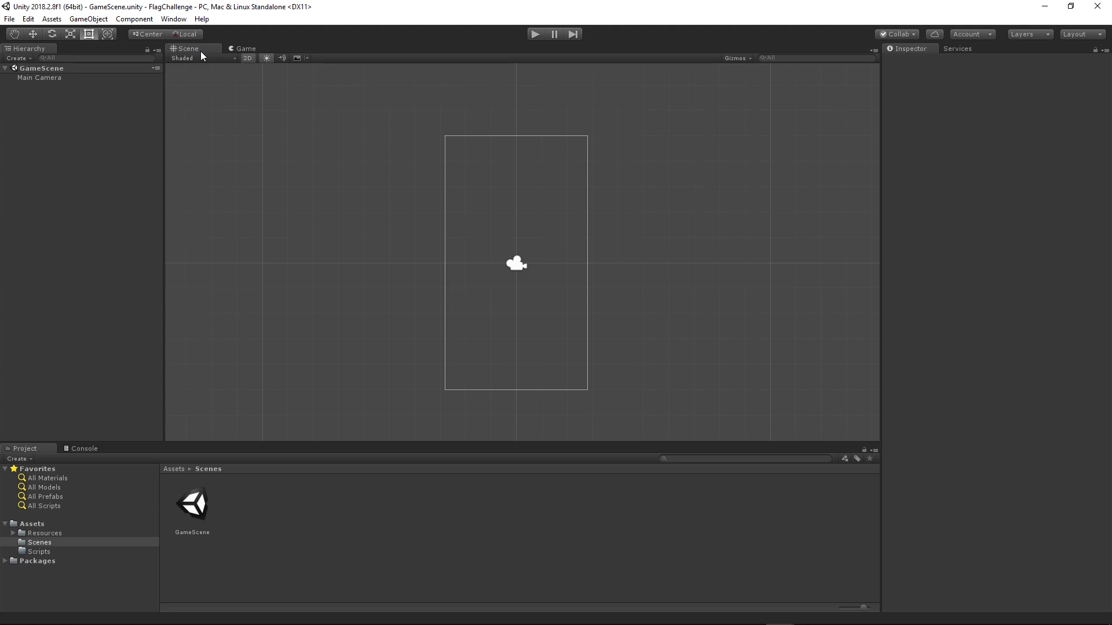
Step: Give the Main Camera size 2.5, near clipping plane 0.01 and depth -2.29
{"action": "left_click", "coordinate": [40, 77]}
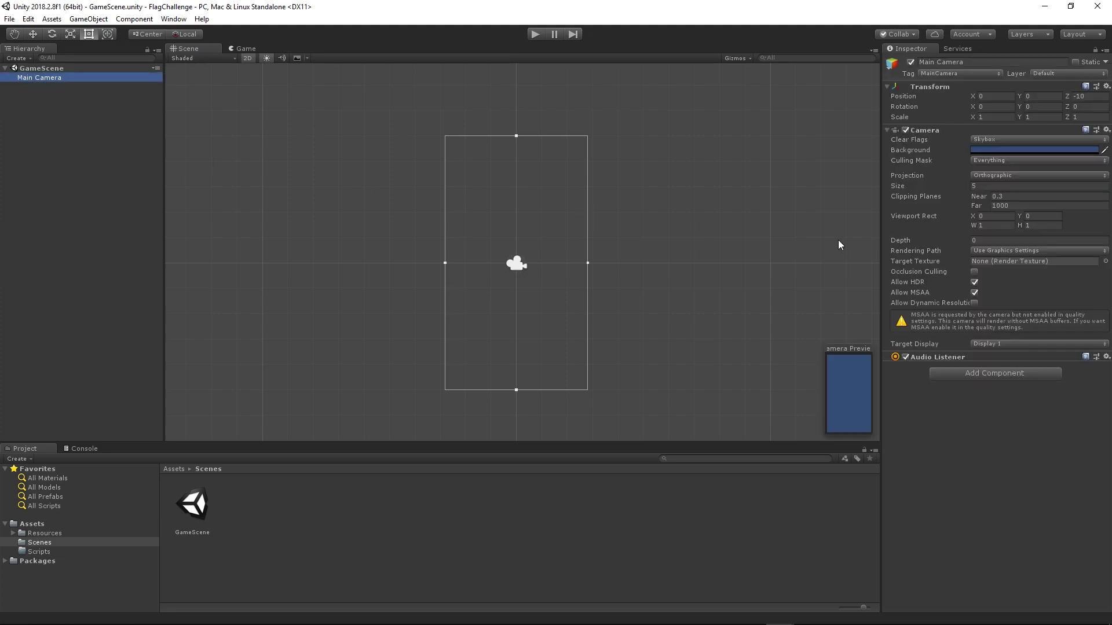
{"action": "left_click", "coordinate": [982, 186]}
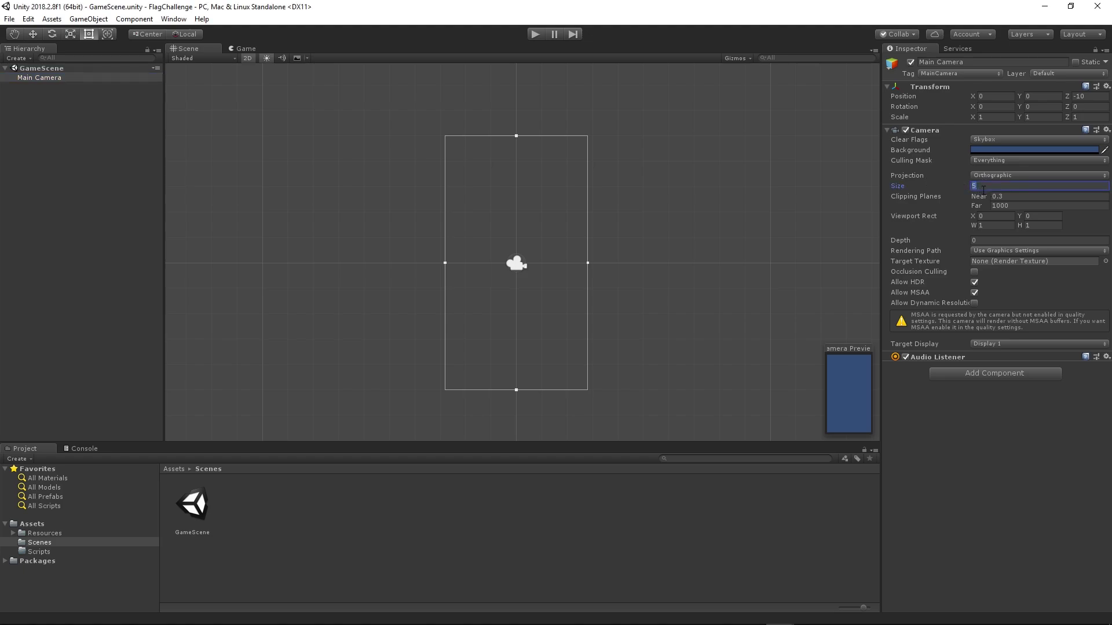
{"action": "type", "text": "2.5"}
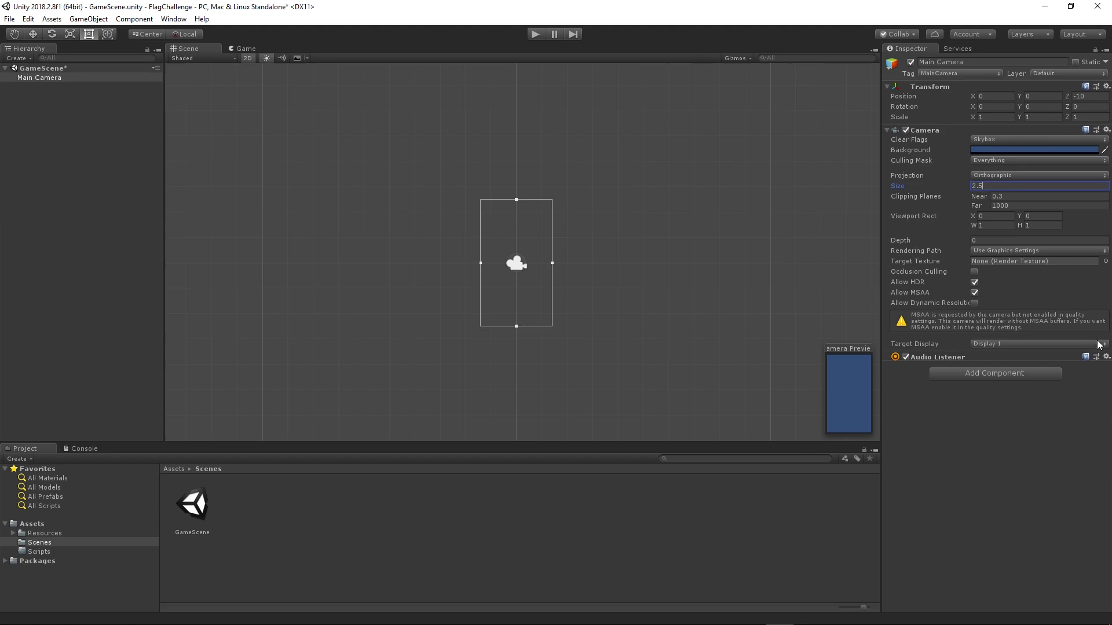
{"action": "left_click", "coordinate": [1009, 197]}
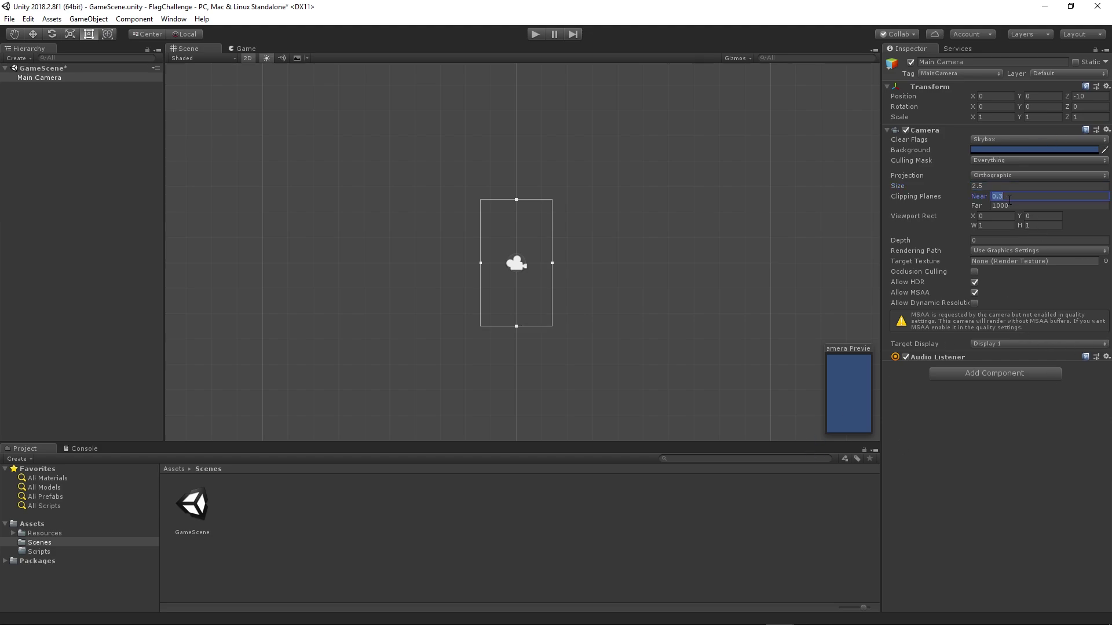
{"action": "type", "text": "0.01"}
{"action": "left_click", "coordinate": [992, 241]}
{"action": "type", "text": "-2.29"}
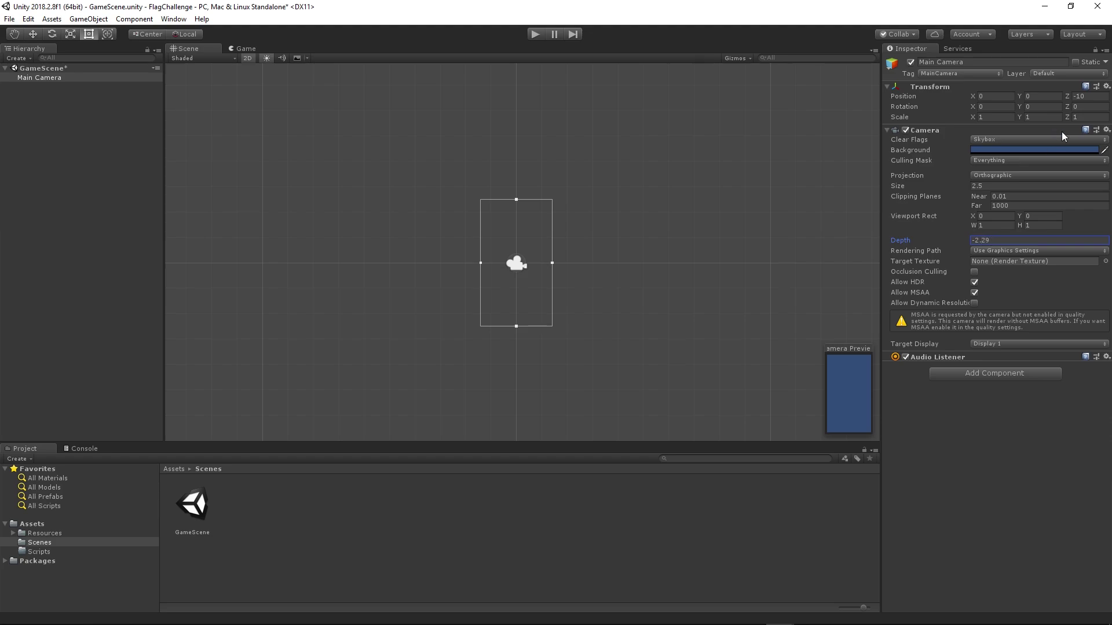
{"action": "left_click", "coordinate": [1007, 451]}
Step: Save GameScene with File > Save Scene and deselect the Main Camera
{"action": "left_click", "coordinate": [9, 20]}
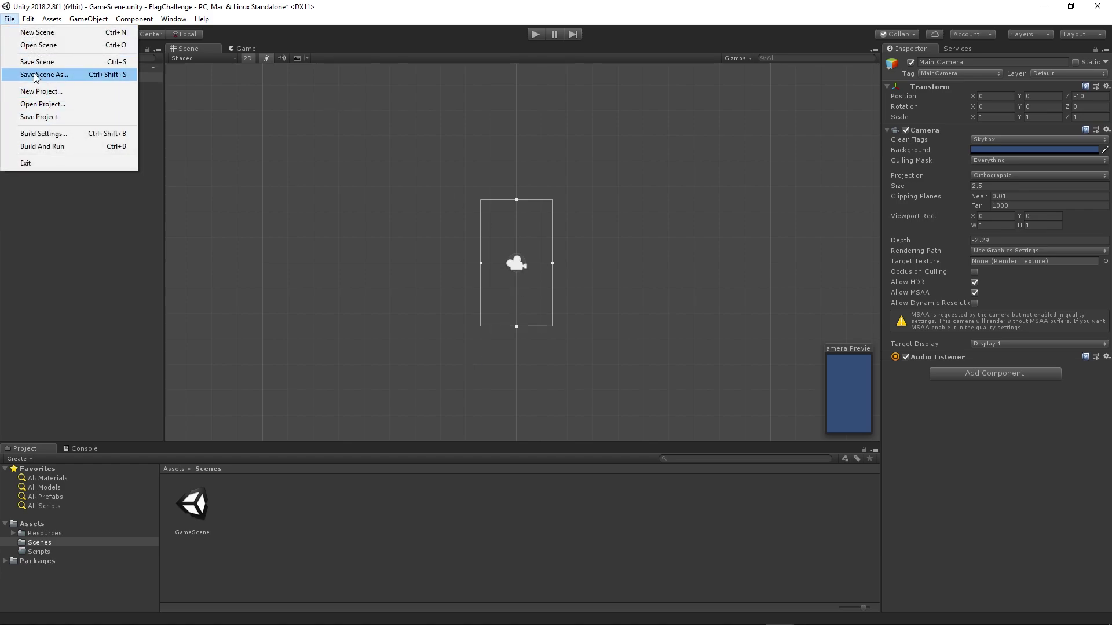
{"action": "left_click", "coordinate": [36, 61]}
{"action": "left_click", "coordinate": [210, 172]}
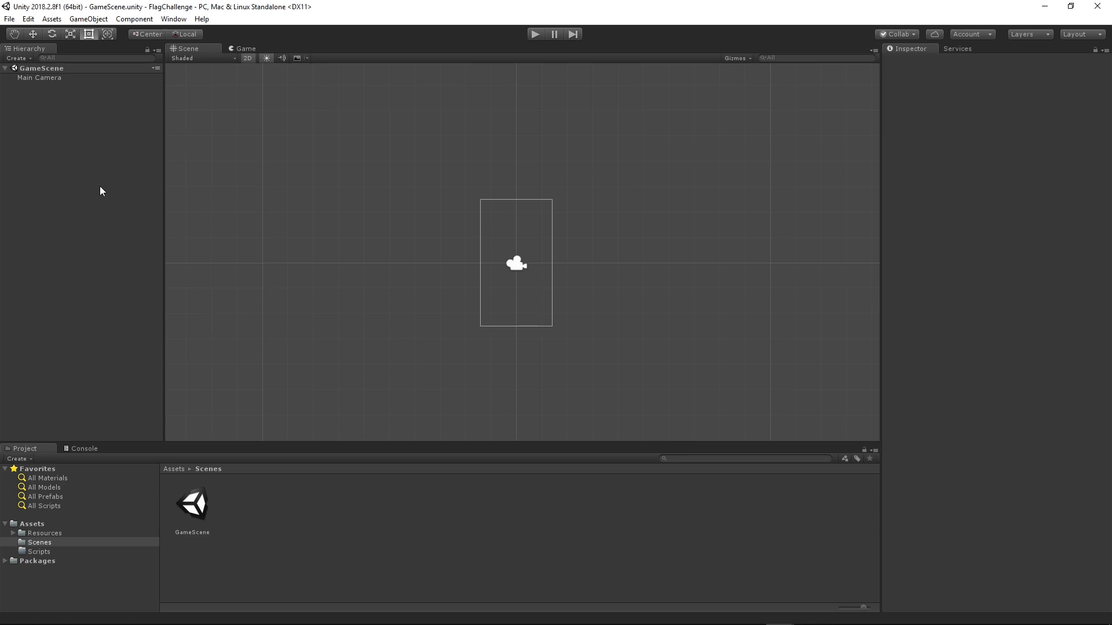
Step: Create an empty GameObject in the Hierarchy and rename it CountryFlag
{"action": "right_click", "coordinate": [106, 161]}
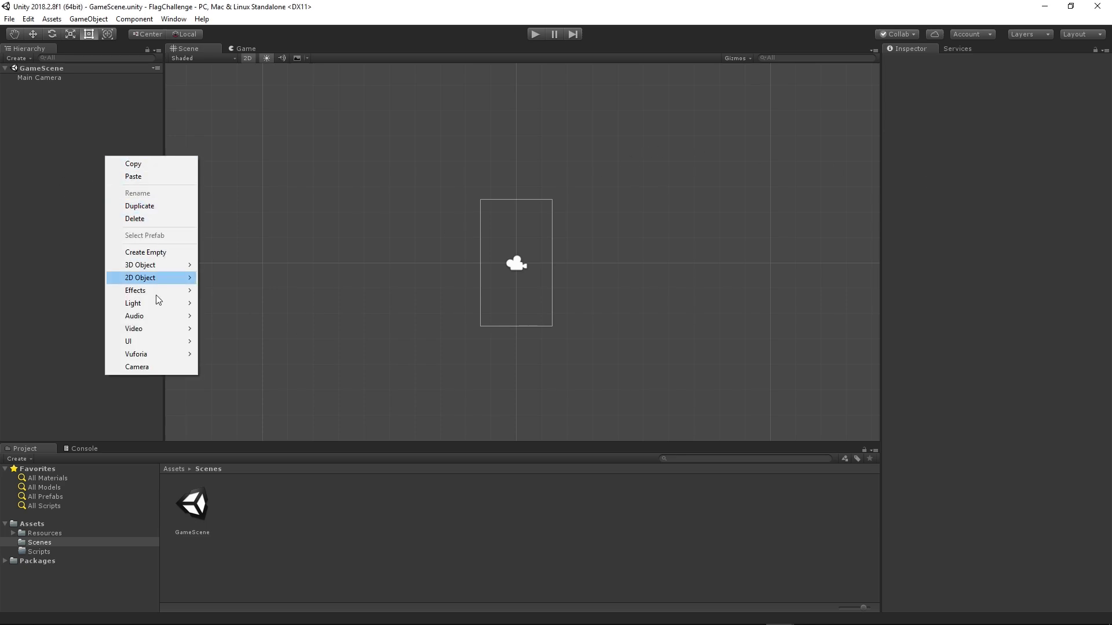
{"action": "left_click", "coordinate": [149, 254]}
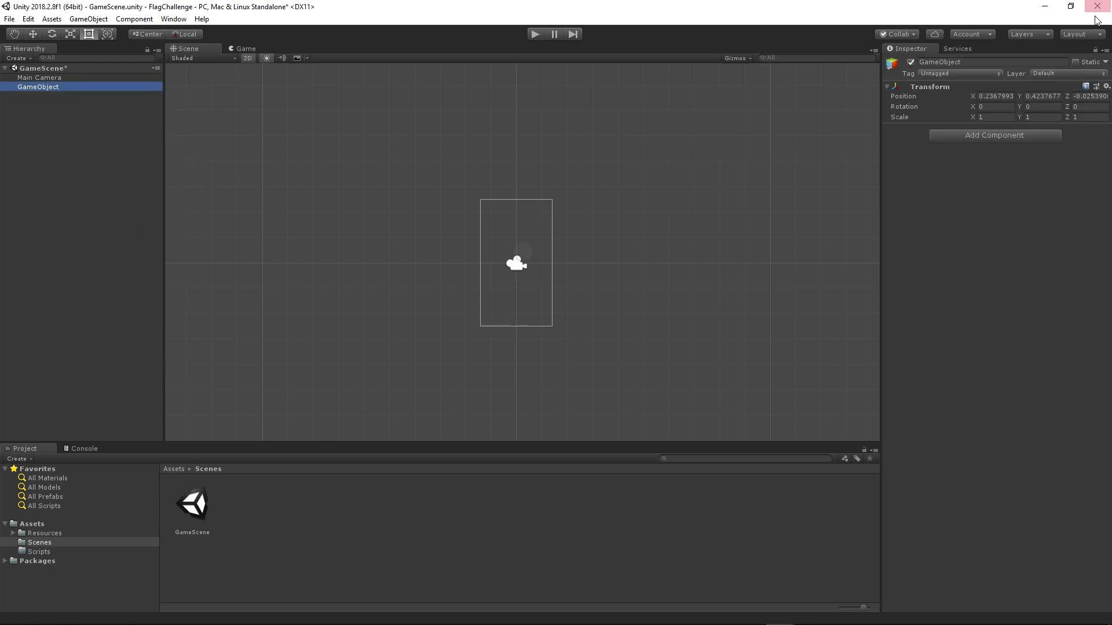
{"action": "left_click", "coordinate": [971, 61]}
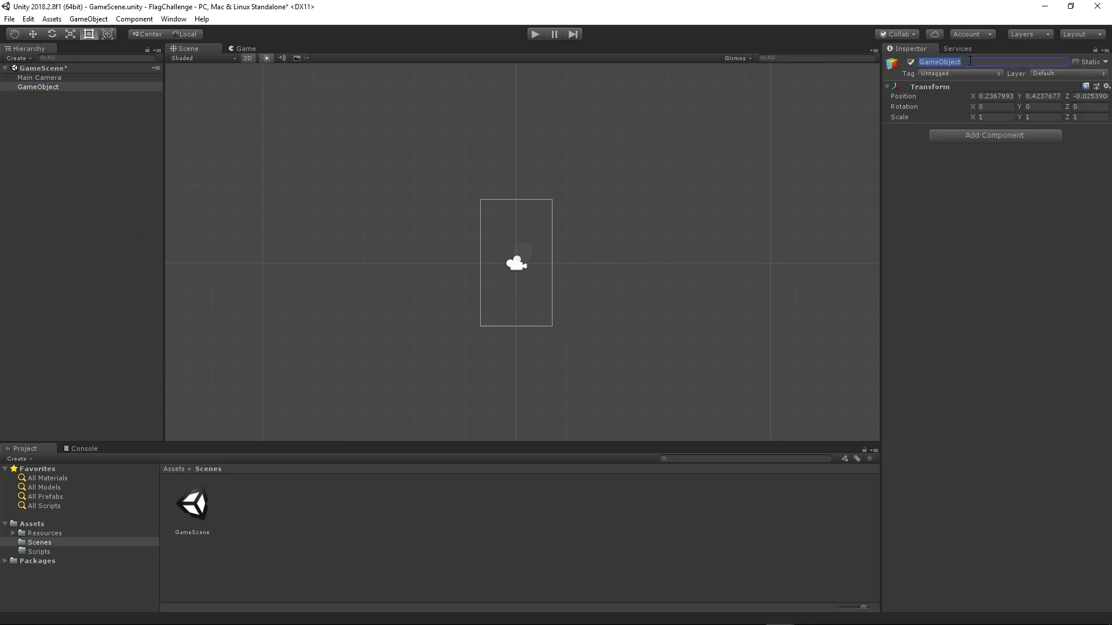
{"action": "type", "text": "CountryFlag"}
{"action": "key", "text": "Return"}
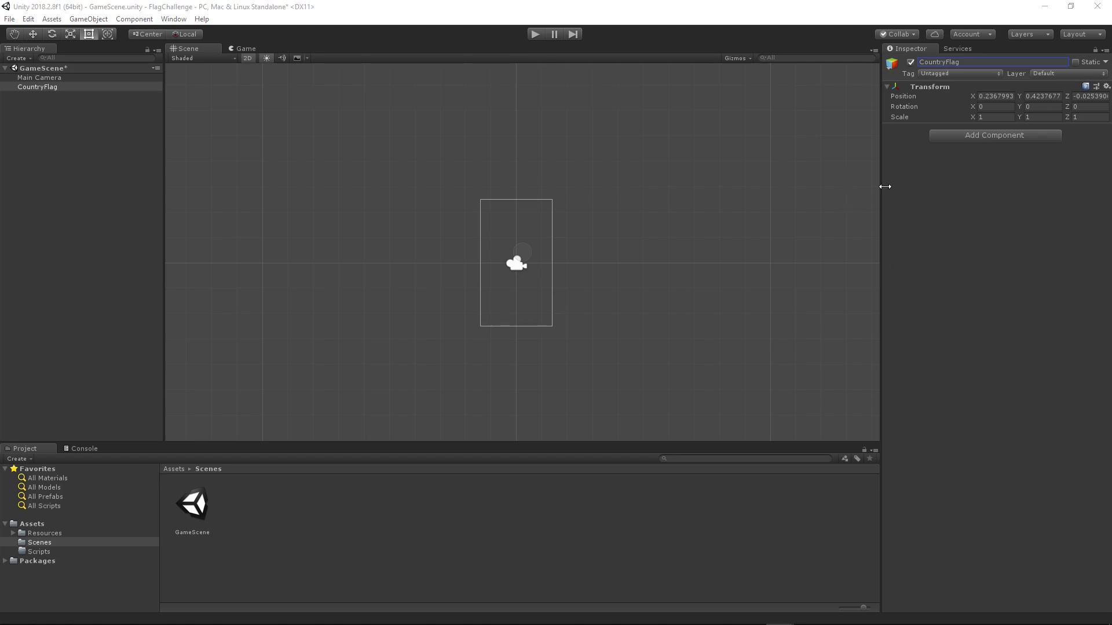
Step: Add Sprite Renderer, Rigidbody 2D and Box Collider 2D components to CountryFlag
{"action": "left_click", "coordinate": [992, 135]}
{"action": "type", "text": "Sprit"}
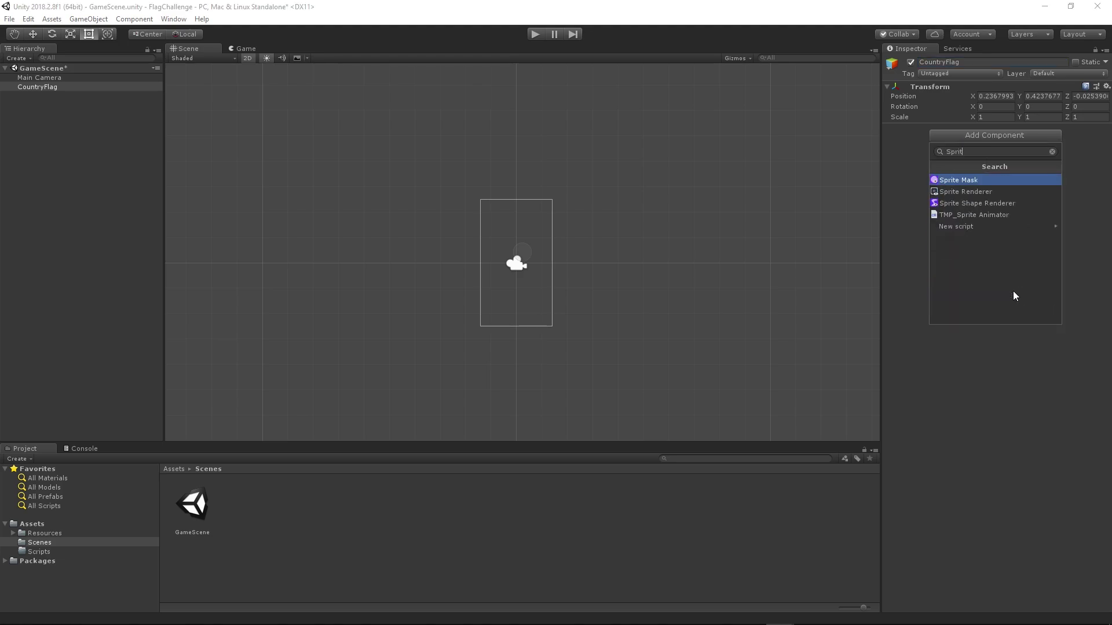
{"action": "key", "text": "Down"}
{"action": "key", "text": "Return"}
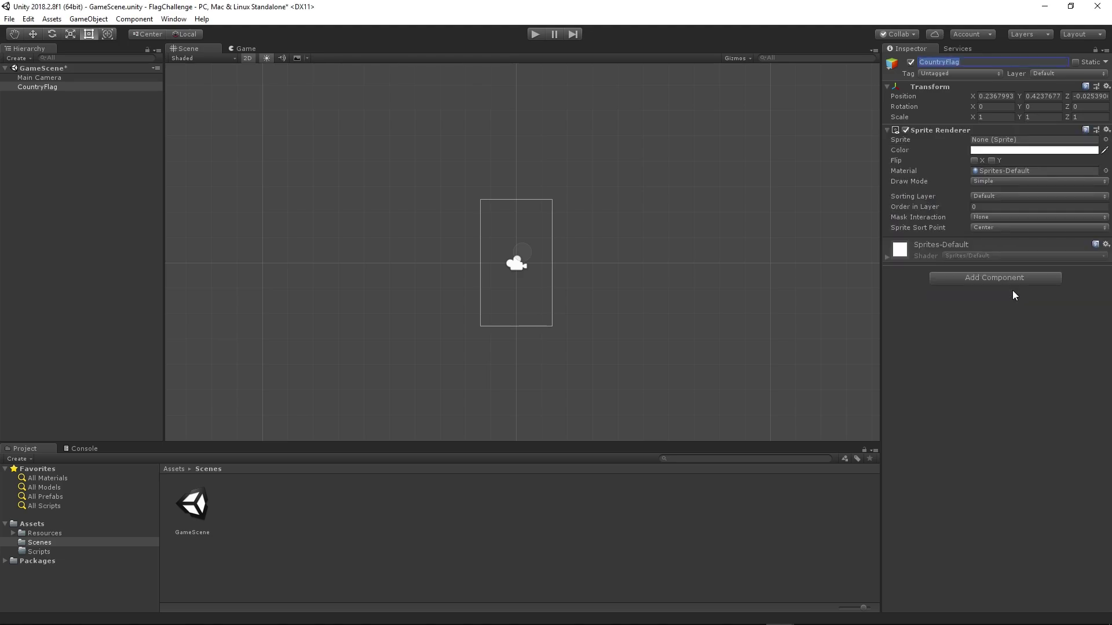
{"action": "left_click", "coordinate": [1015, 283]}
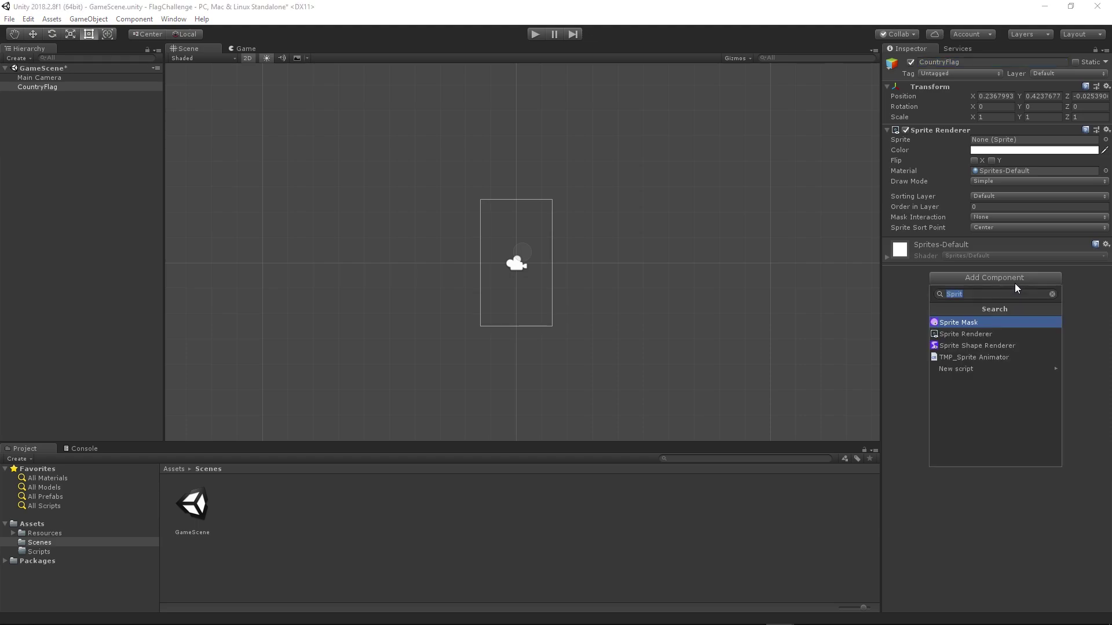
{"action": "type", "text": "rigi"}
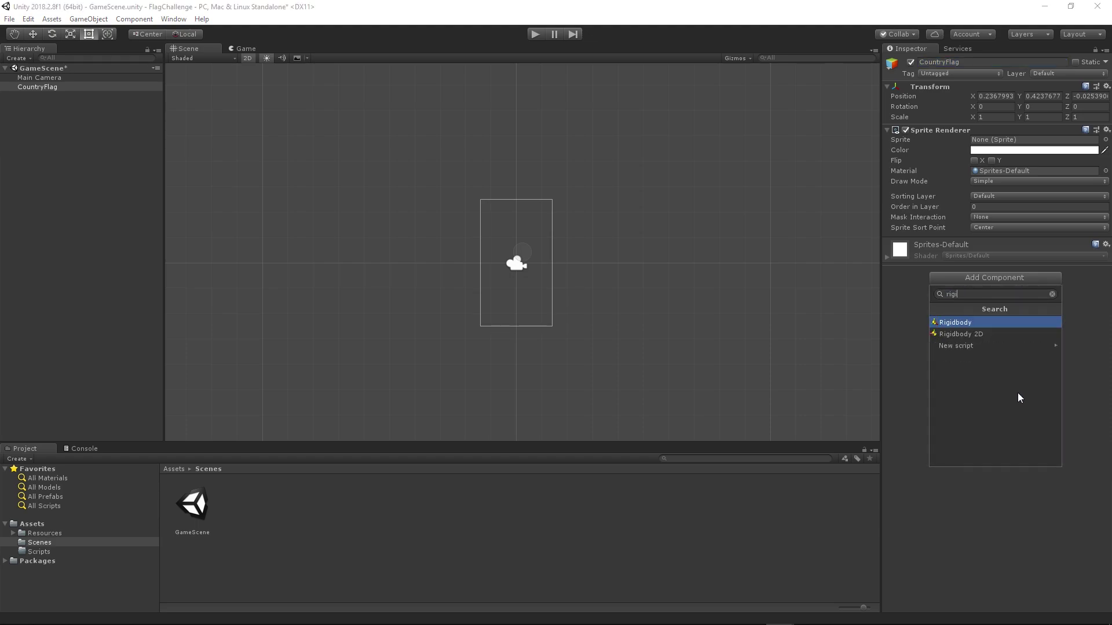
{"action": "key", "text": "Down"}
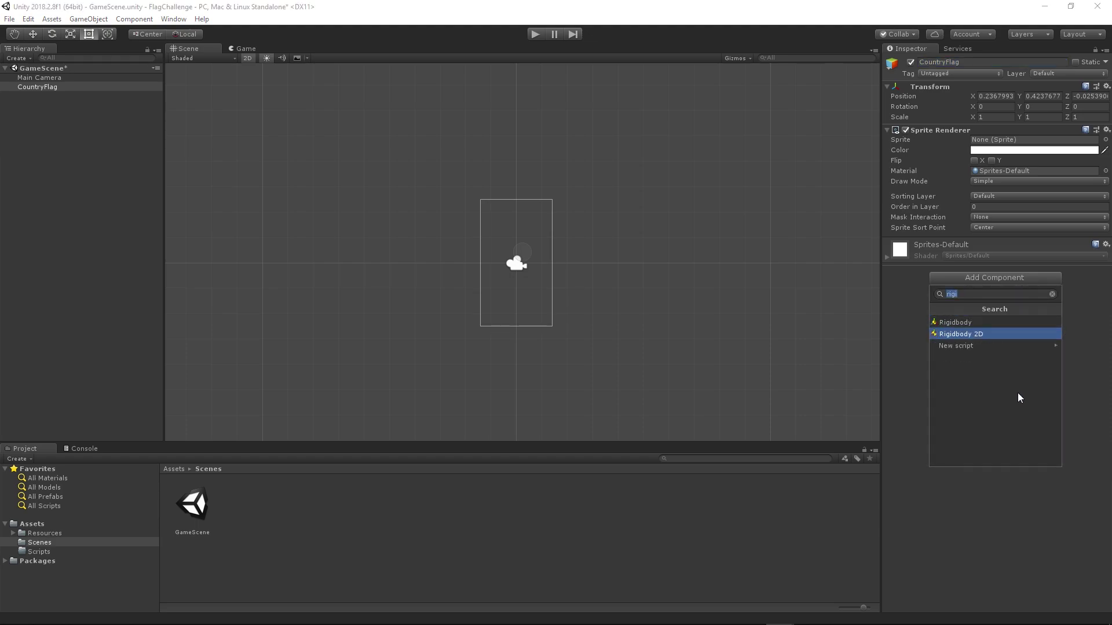
{"action": "left_click", "coordinate": [957, 335]}
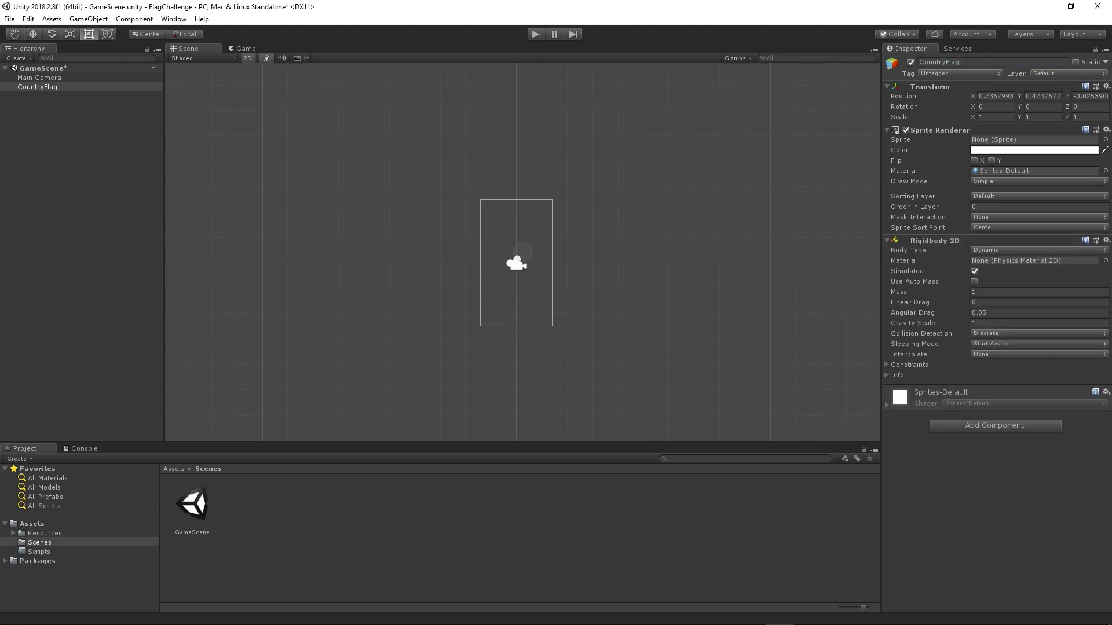
{"action": "left_click", "coordinate": [999, 427]}
{"action": "type", "text": "box"}
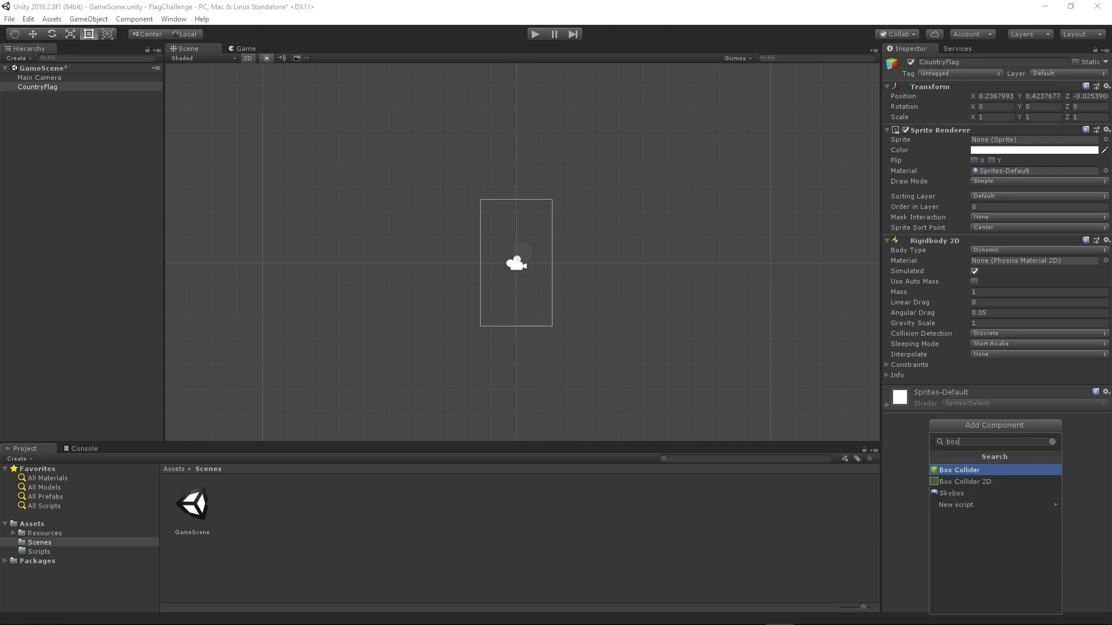
{"action": "key", "text": "Down"}
{"action": "key", "text": "Return"}
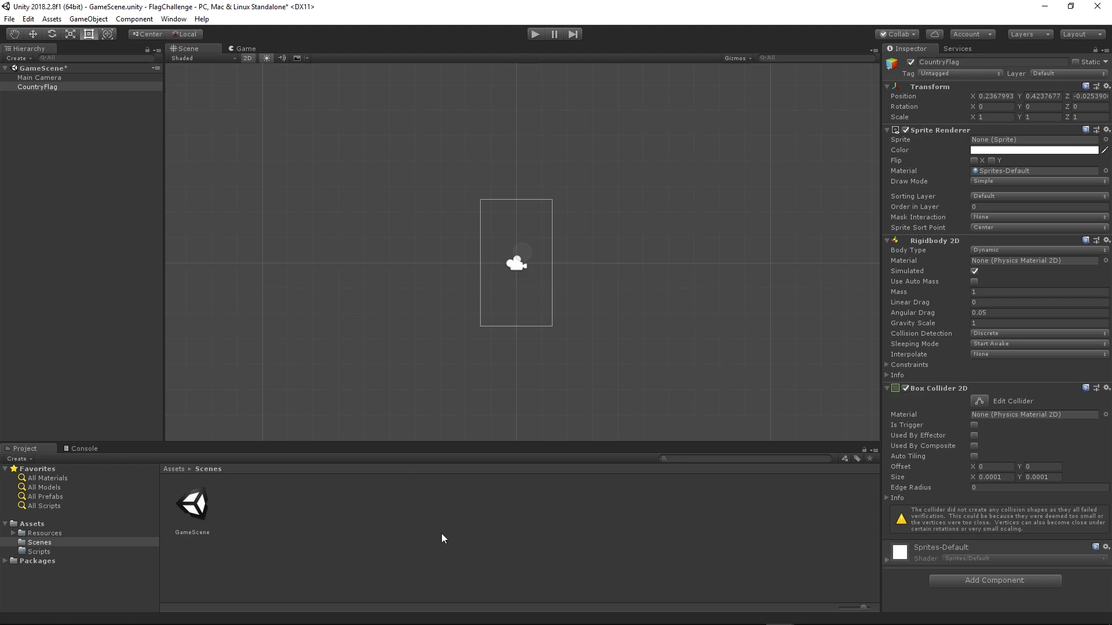
{"action": "left_click", "coordinate": [425, 522]}
{"action": "left_click", "coordinate": [32, 87]}
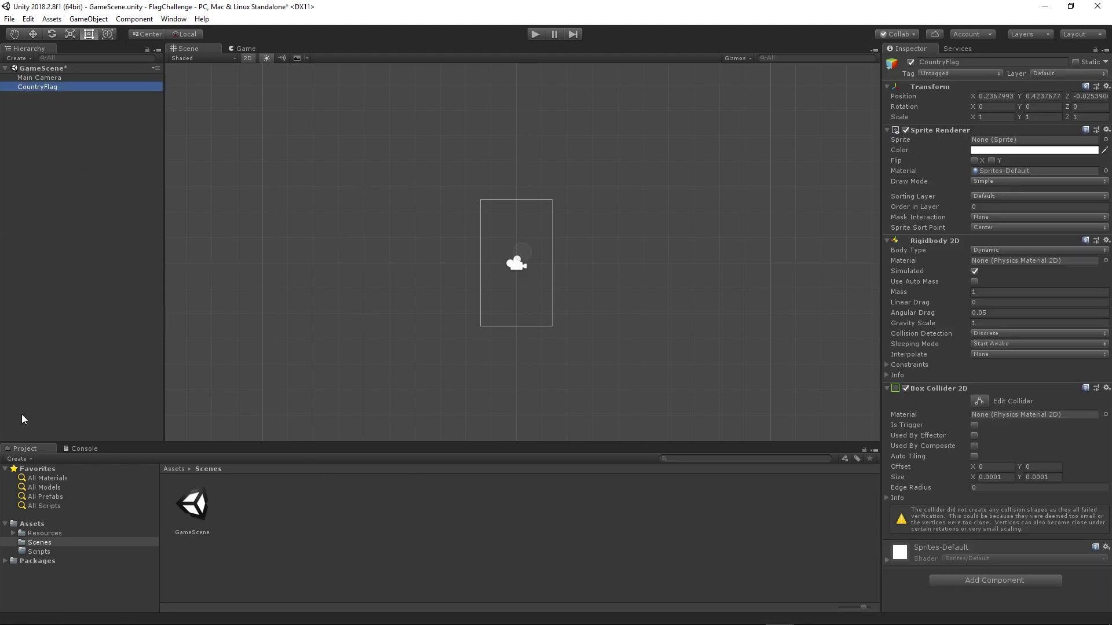
Step: Create a C# script named Flag in the Scripts folder
{"action": "left_click", "coordinate": [34, 553]}
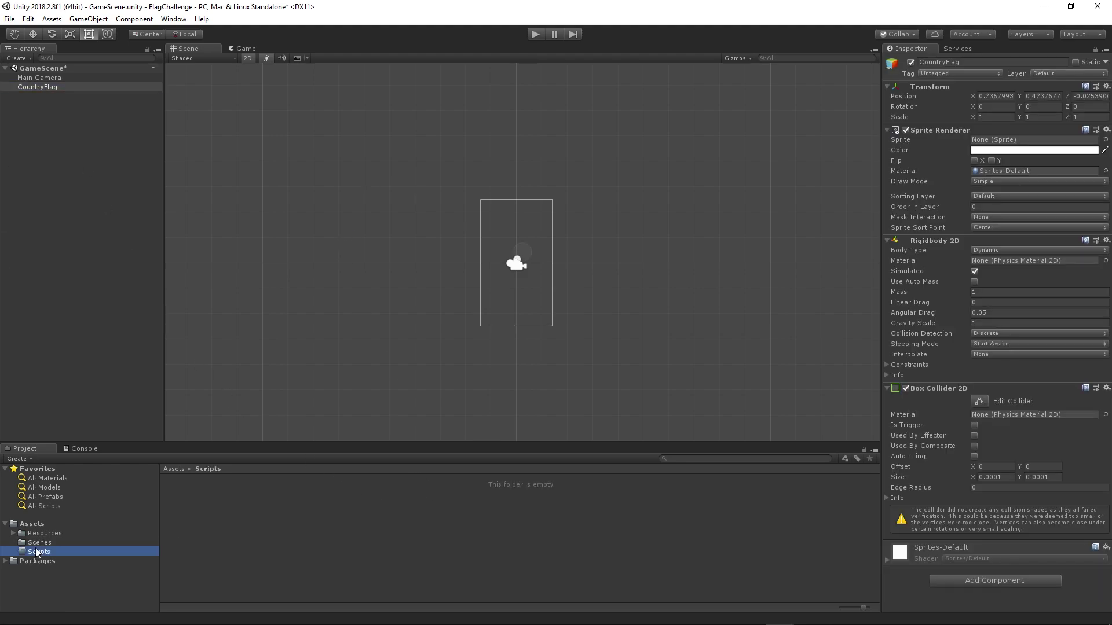
{"action": "right_click", "coordinate": [252, 512]}
{"action": "mouse_move", "coordinate": [272, 241]}
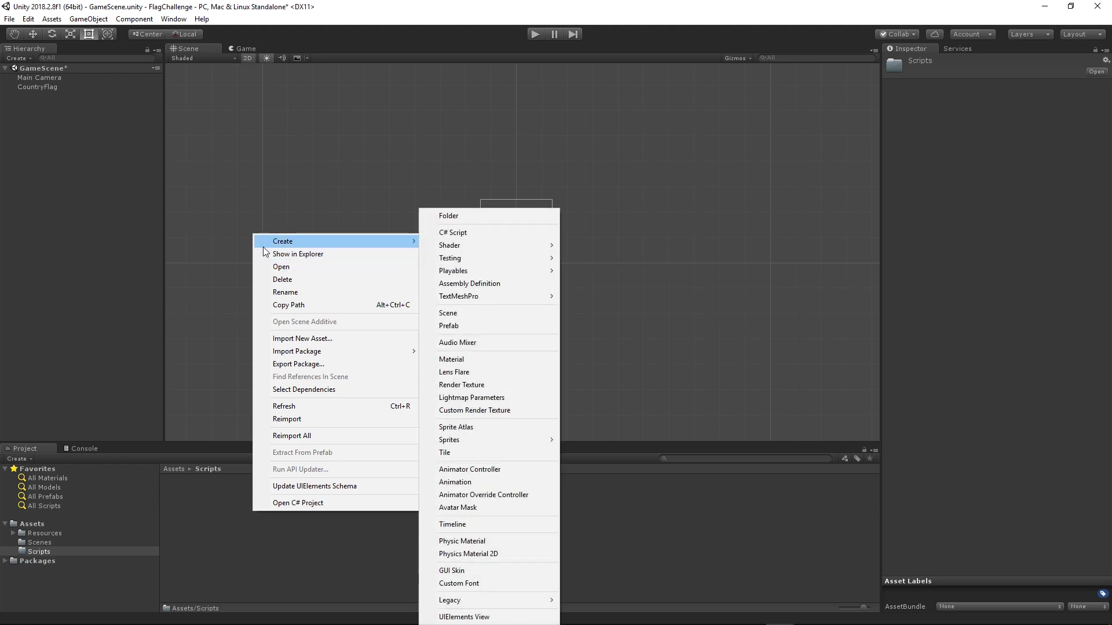
{"action": "left_click", "coordinate": [516, 236]}
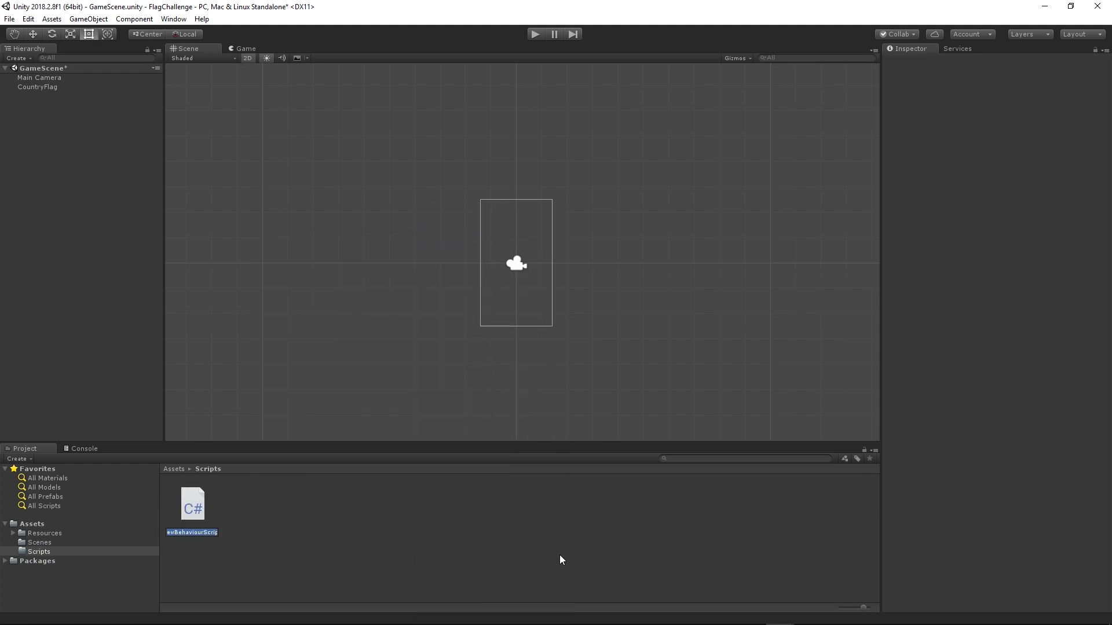
{"action": "type", "text": "Flag"}
{"action": "key", "text": "Return"}
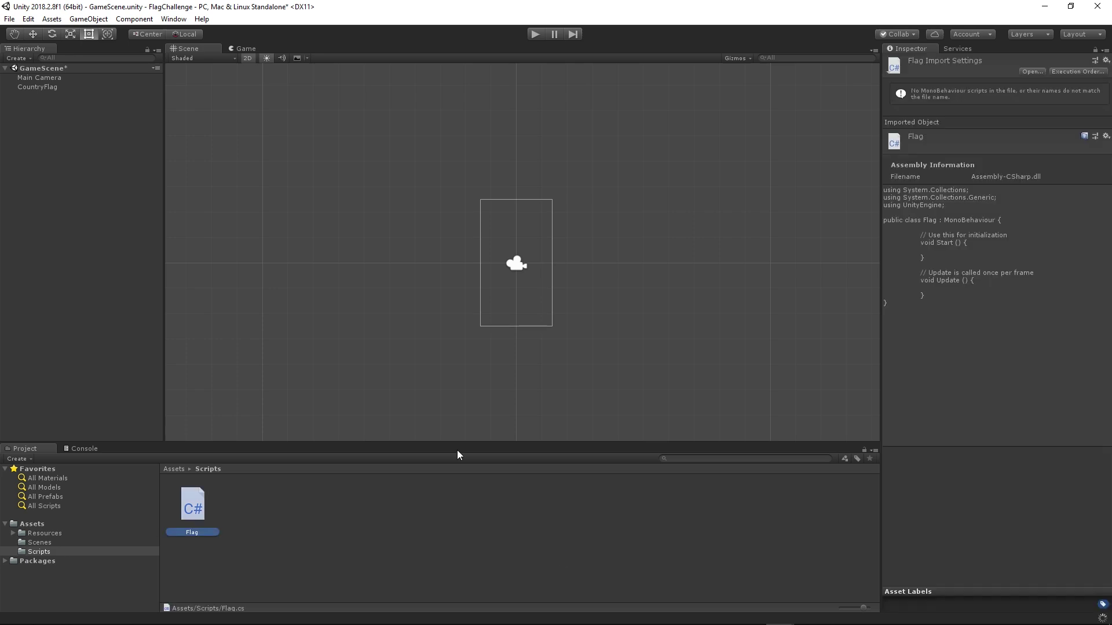
Step: Attach the Flag script to CountryFlag by dropping it onto its Inspector
{"action": "left_click", "coordinate": [51, 87]}
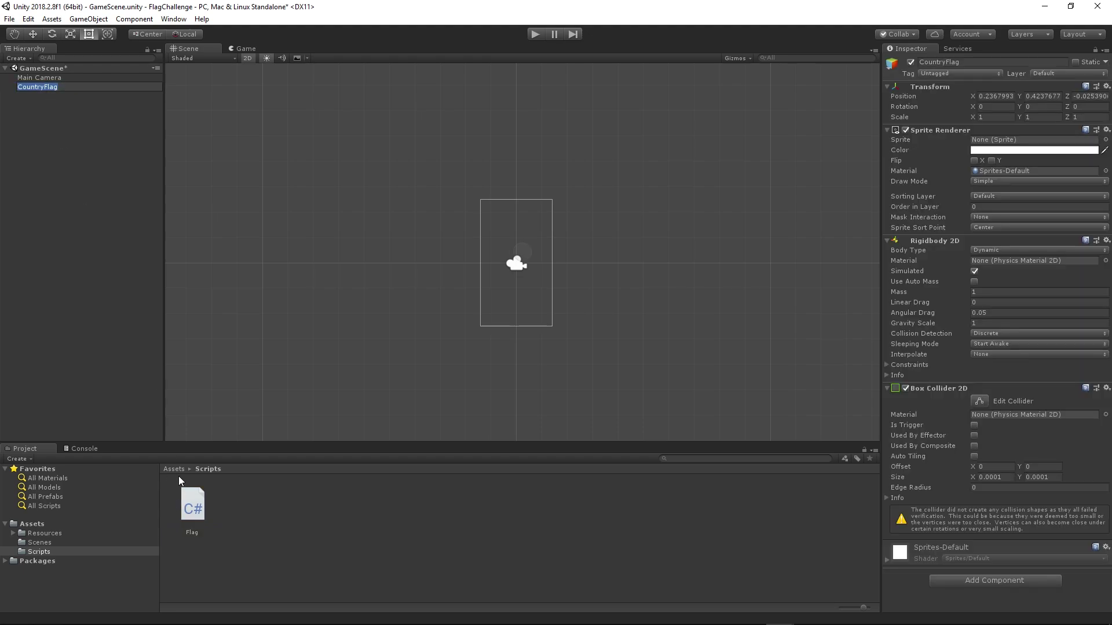
{"action": "left_click", "coordinate": [112, 381]}
{"action": "left_click", "coordinate": [45, 88]}
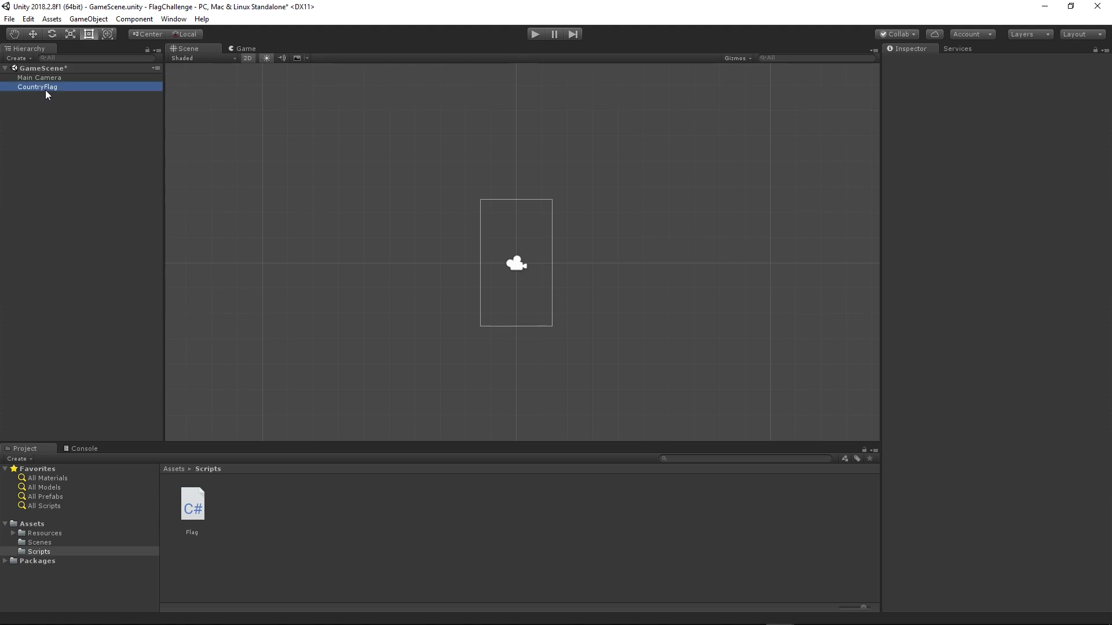
{"action": "left_click_drag", "start_coordinate": [187, 515], "coordinate": [898, 596]}
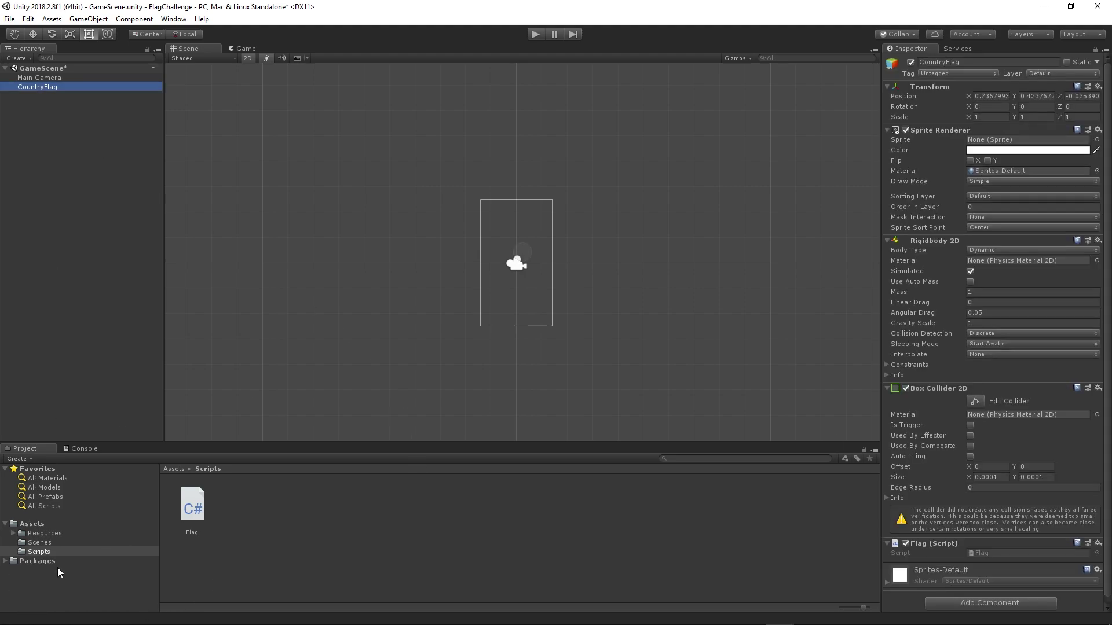
Step: Drag CountryFlag from the Hierarchy into Resources/Prefabs to make it a prefab
{"action": "left_click", "coordinate": [13, 534]}
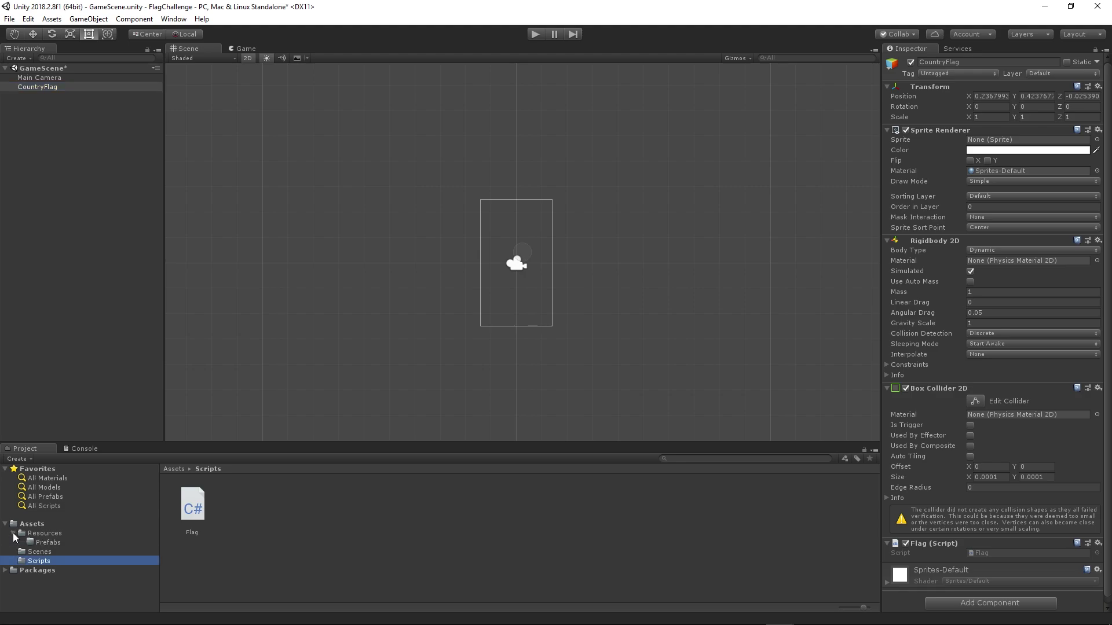
{"action": "left_click", "coordinate": [43, 544]}
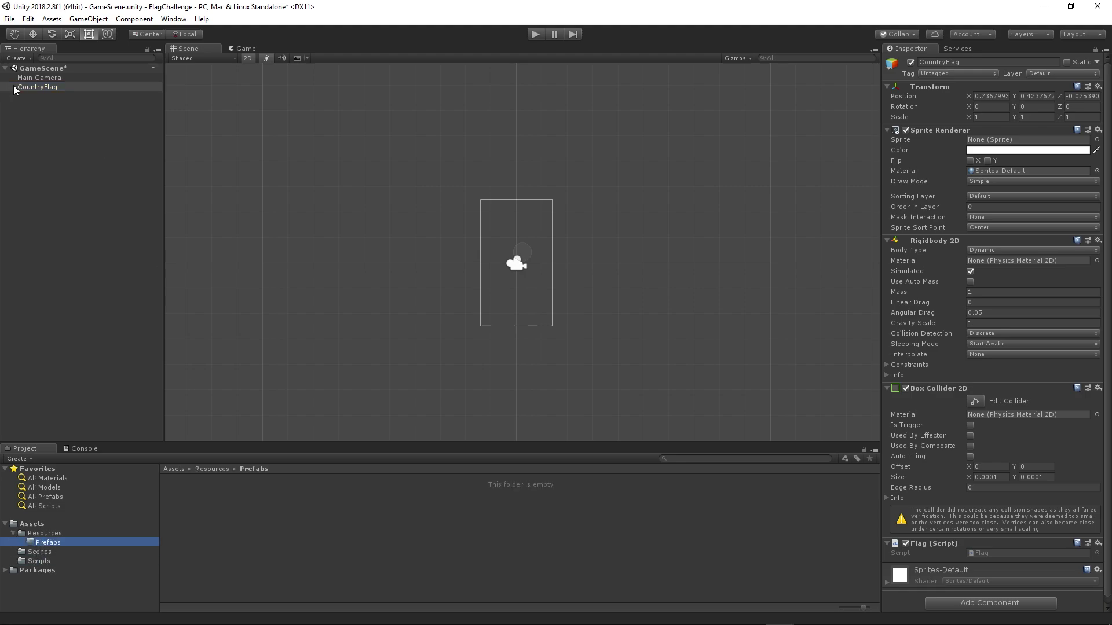
{"action": "left_click_drag", "start_coordinate": [25, 88], "coordinate": [197, 515]}
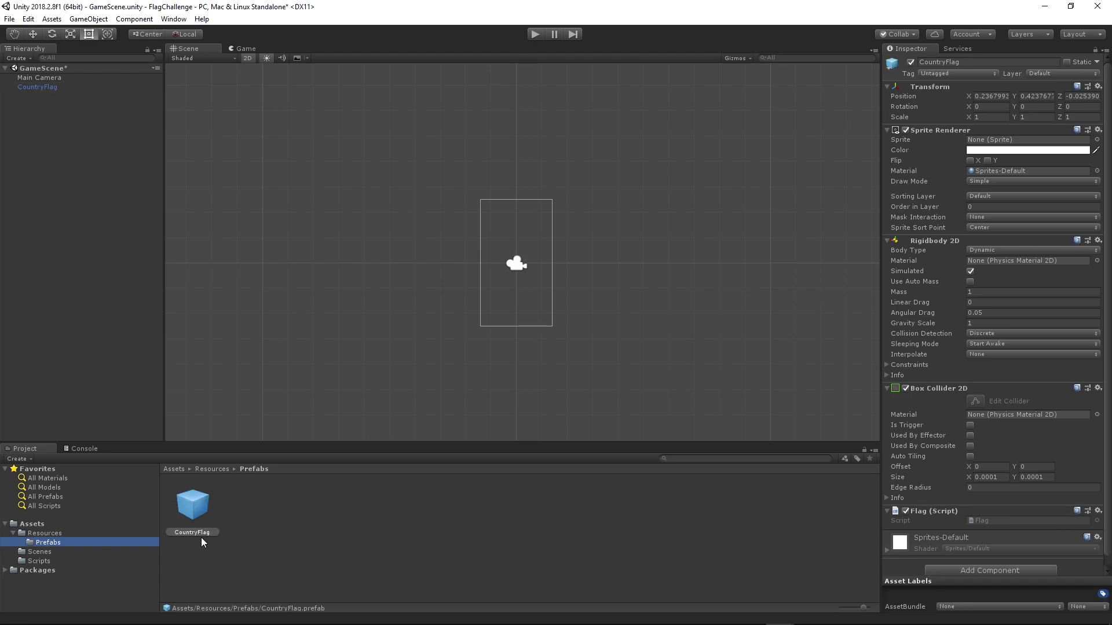
{"action": "left_click", "coordinate": [323, 533]}
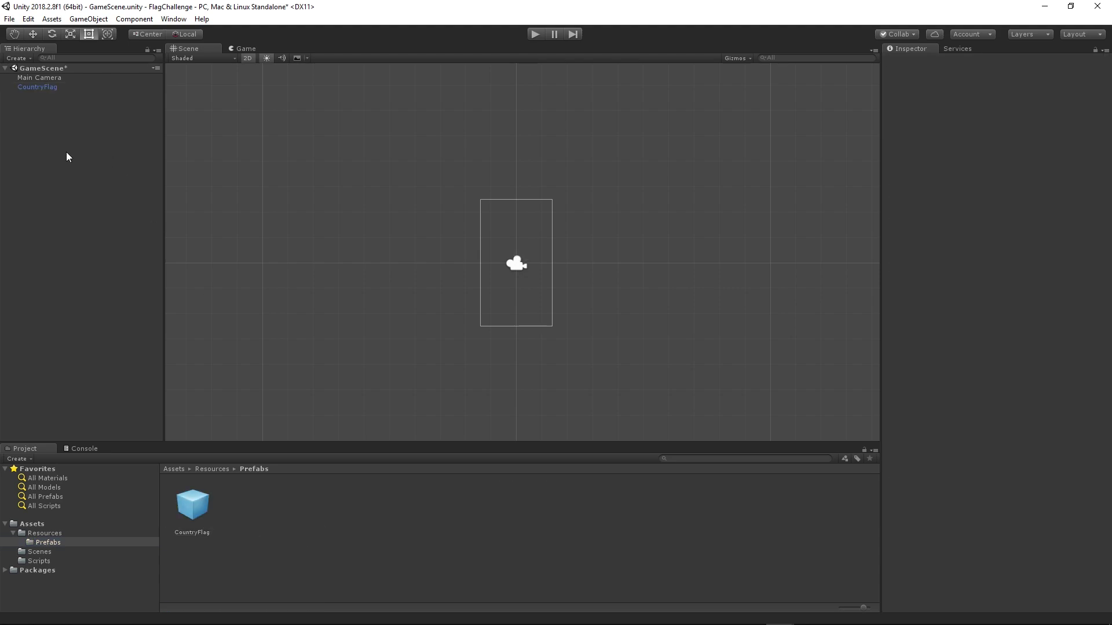
{"action": "left_click", "coordinate": [54, 88]}
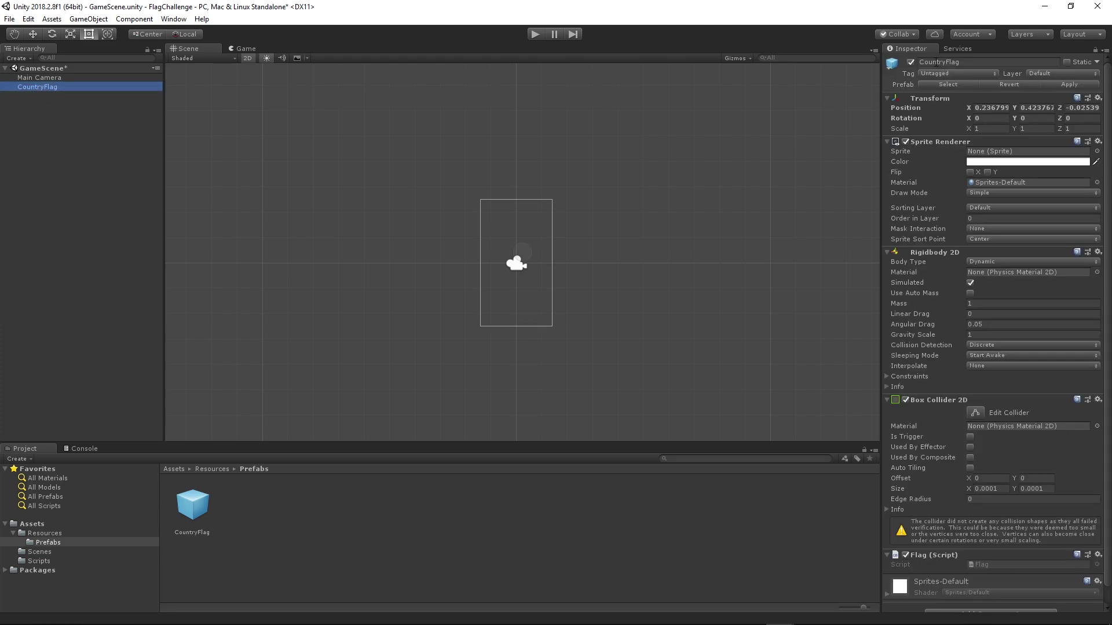
{"action": "left_click", "coordinate": [89, 199]}
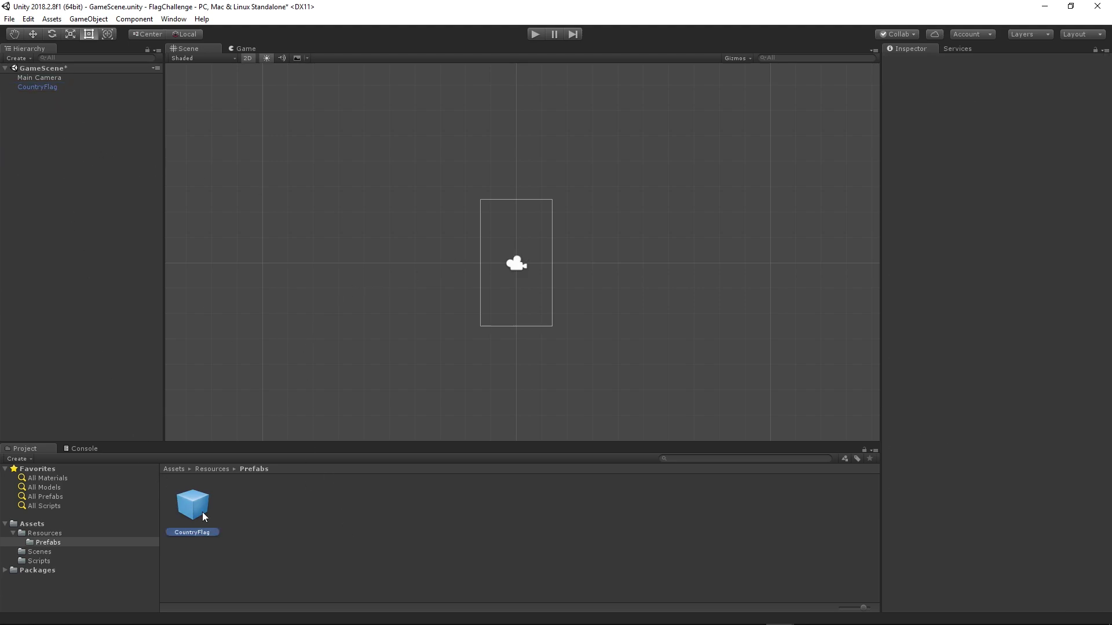
Step: Drag the CountryFlag prefab into the Hierarchy twice, creating CountryFlag (1) and CountryFlag (2)
{"action": "left_click_drag", "start_coordinate": [203, 512], "coordinate": [75, 254]}
{"action": "left_click_drag", "start_coordinate": [196, 502], "coordinate": [55, 161]}
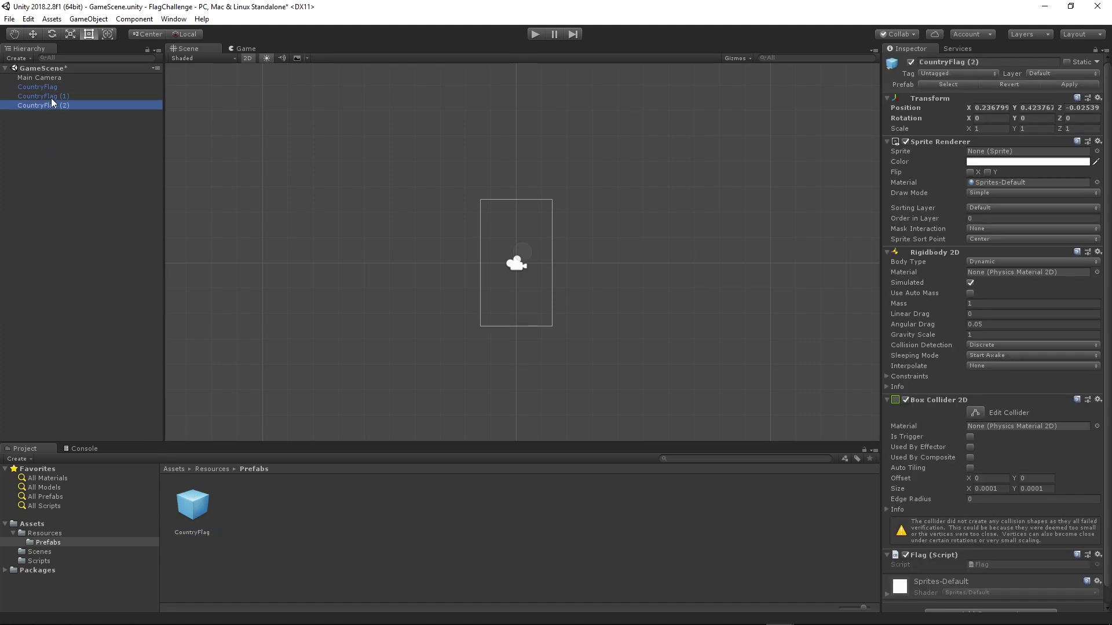
{"action": "left_click", "coordinate": [62, 181]}
{"action": "left_click", "coordinate": [46, 87]}
{"action": "left_click", "coordinate": [44, 98]}
{"action": "left_click", "coordinate": [49, 104]}
{"action": "left_click", "coordinate": [43, 87]}
{"action": "left_click", "coordinate": [45, 96]}
{"action": "left_click", "coordinate": [42, 105]}
{"action": "key", "text": "Up"}
{"action": "key", "text": "Up"}
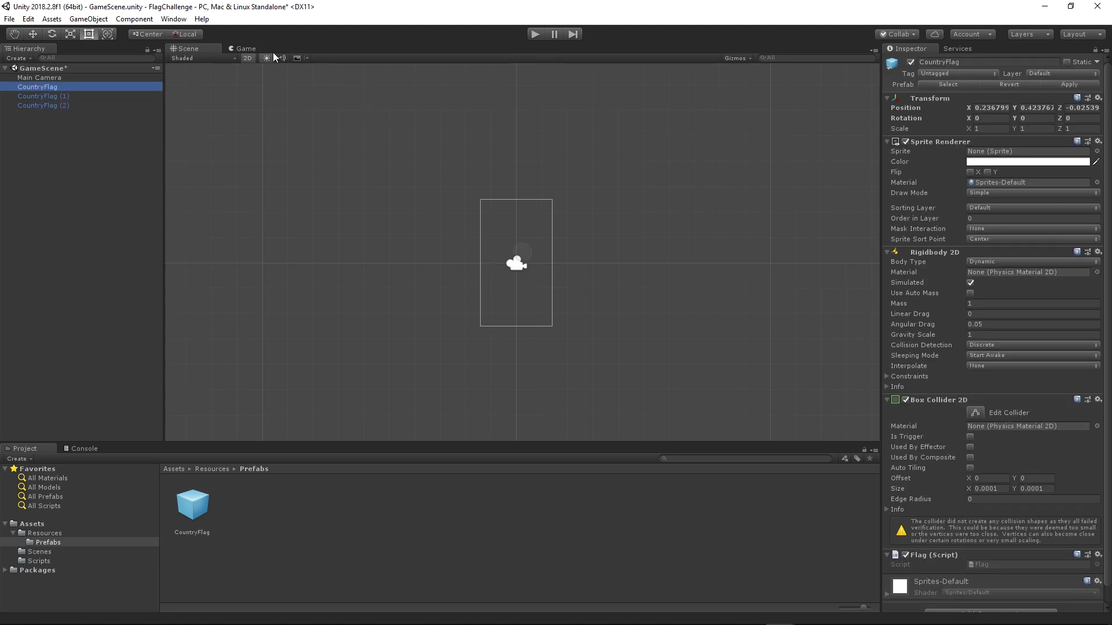
Step: Preview the three flags in the Game view and inspect the CountryFlag prefab asset
{"action": "left_click", "coordinate": [249, 50]}
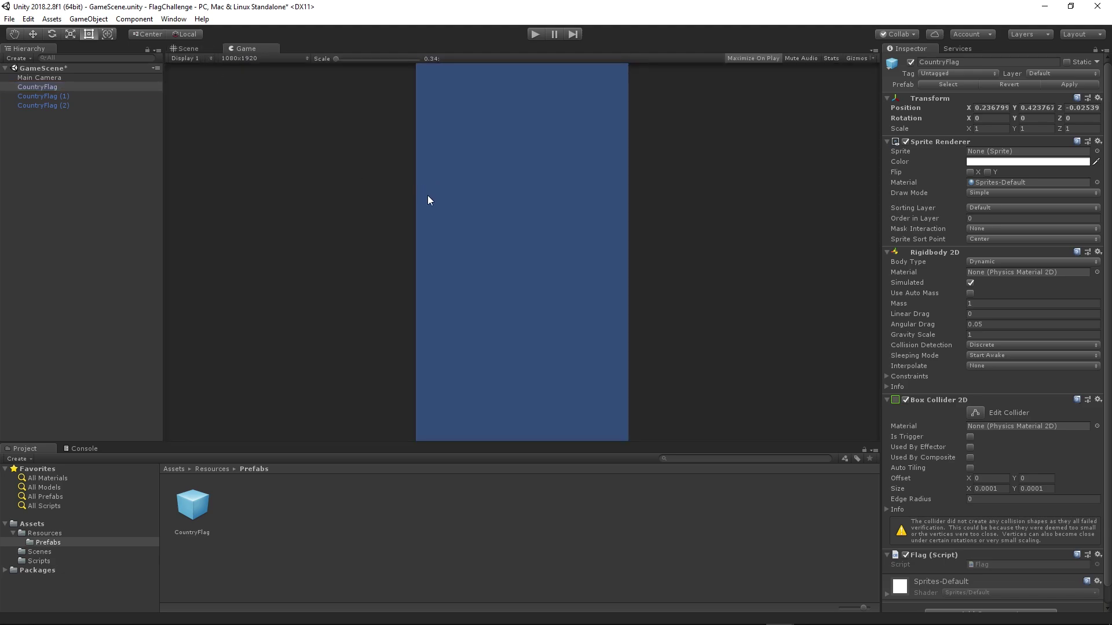
{"action": "left_click", "coordinate": [187, 48]}
{"action": "left_click", "coordinate": [199, 508]}
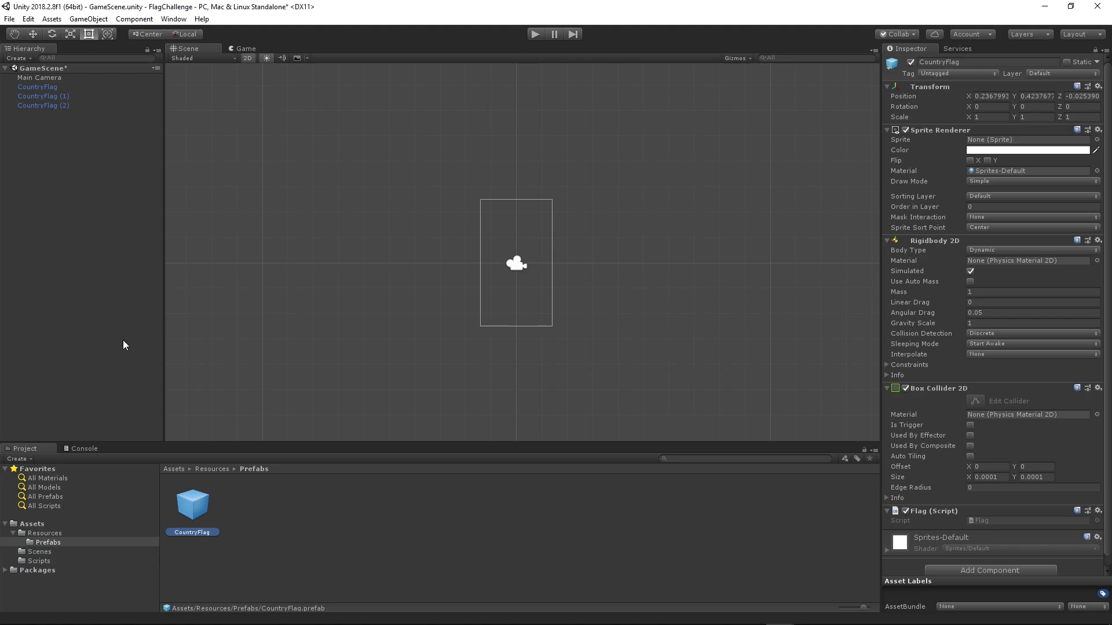
{"action": "left_click", "coordinate": [371, 509]}
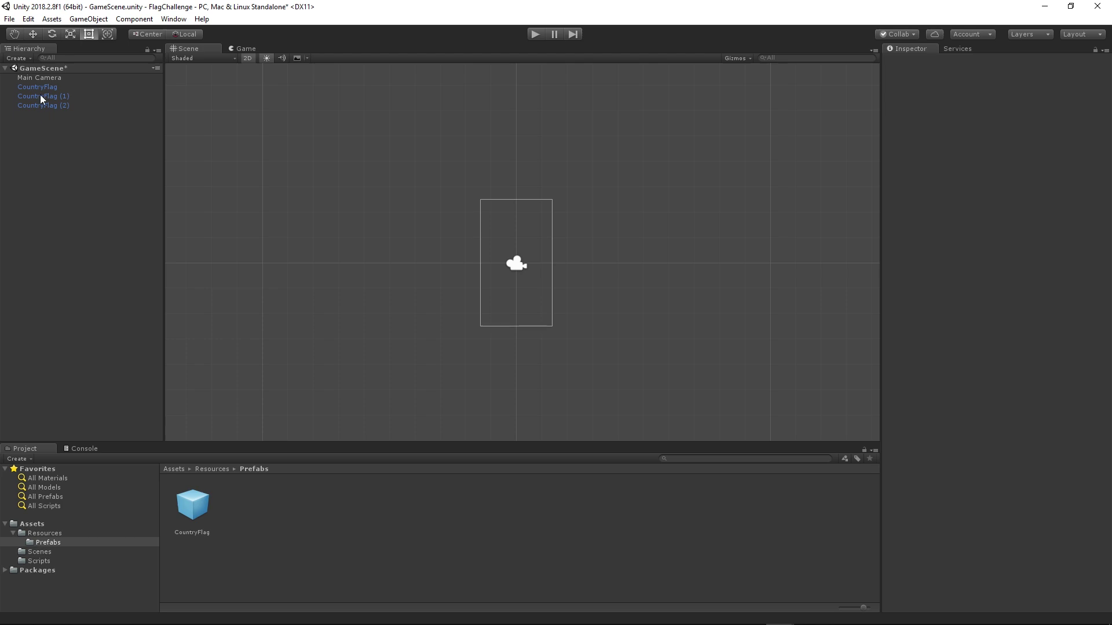
Step: Add a UI Canvas, with its EventSystem, from the Hierarchy context menu
{"action": "right_click", "coordinate": [73, 145]}
{"action": "right_click", "coordinate": [70, 139]}
{"action": "right_click", "coordinate": [75, 130]}
{"action": "mouse_move", "coordinate": [111, 318]}
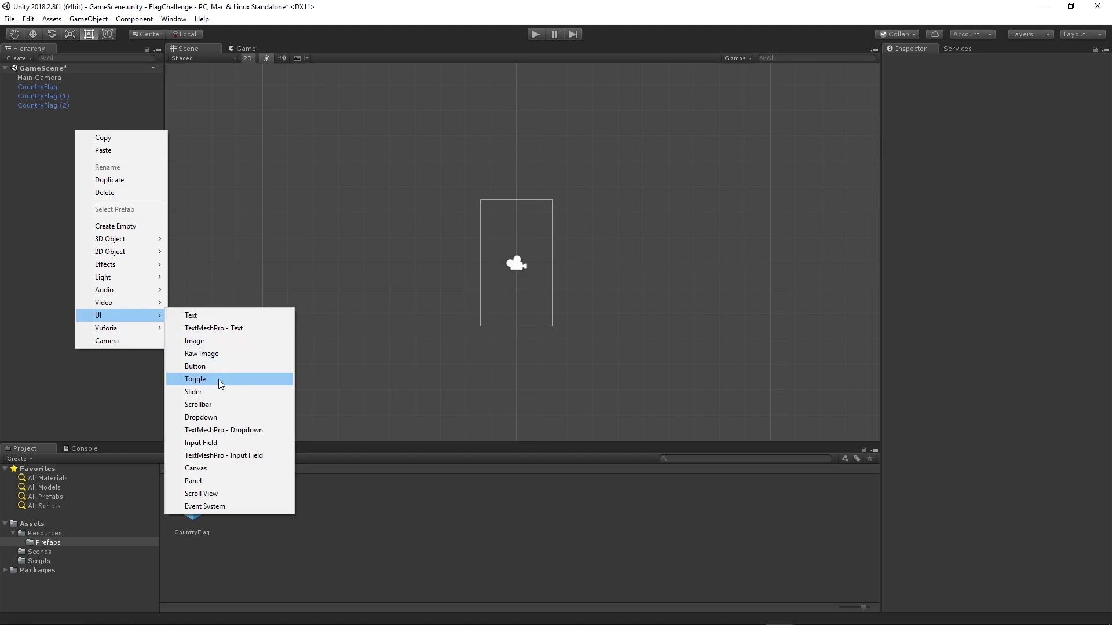
{"action": "right_click", "coordinate": [48, 223]}
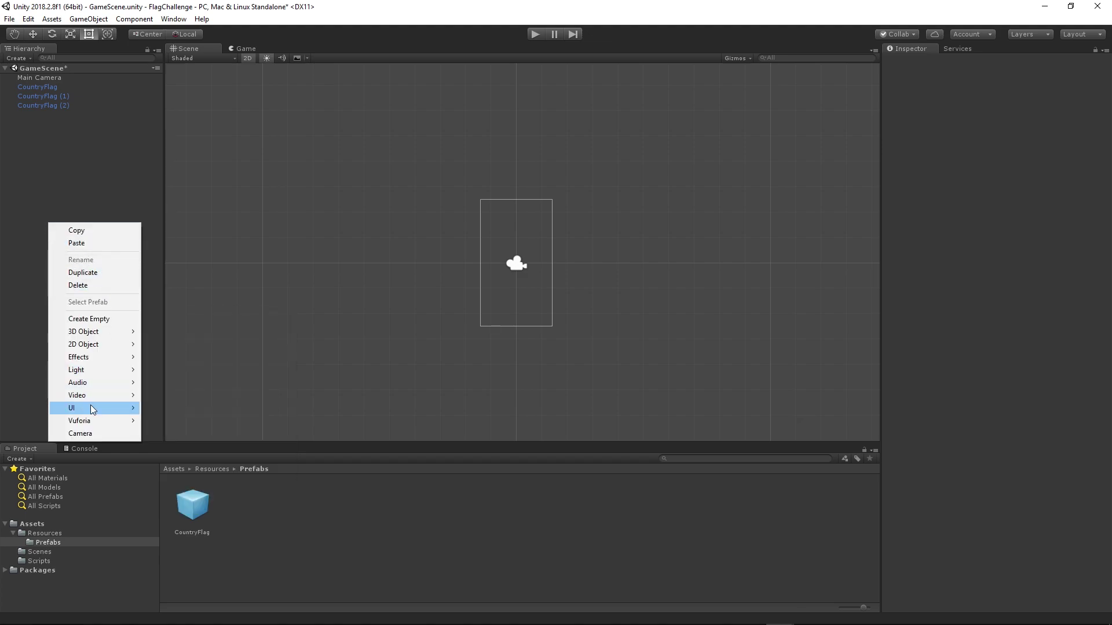
{"action": "mouse_move", "coordinate": [90, 406]}
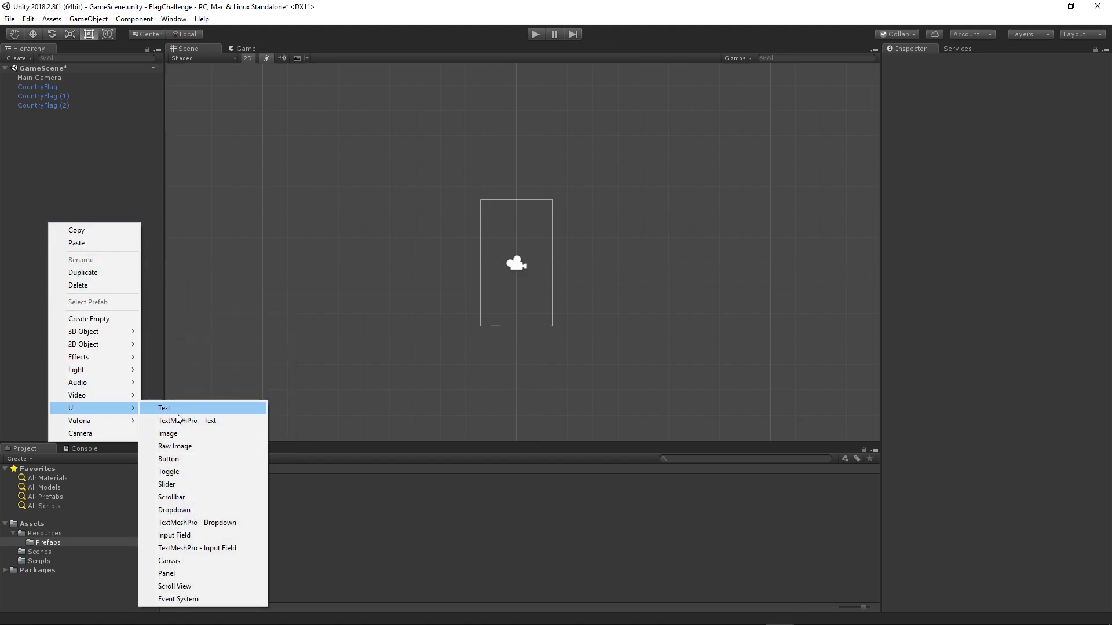
{"action": "left_click", "coordinate": [186, 562]}
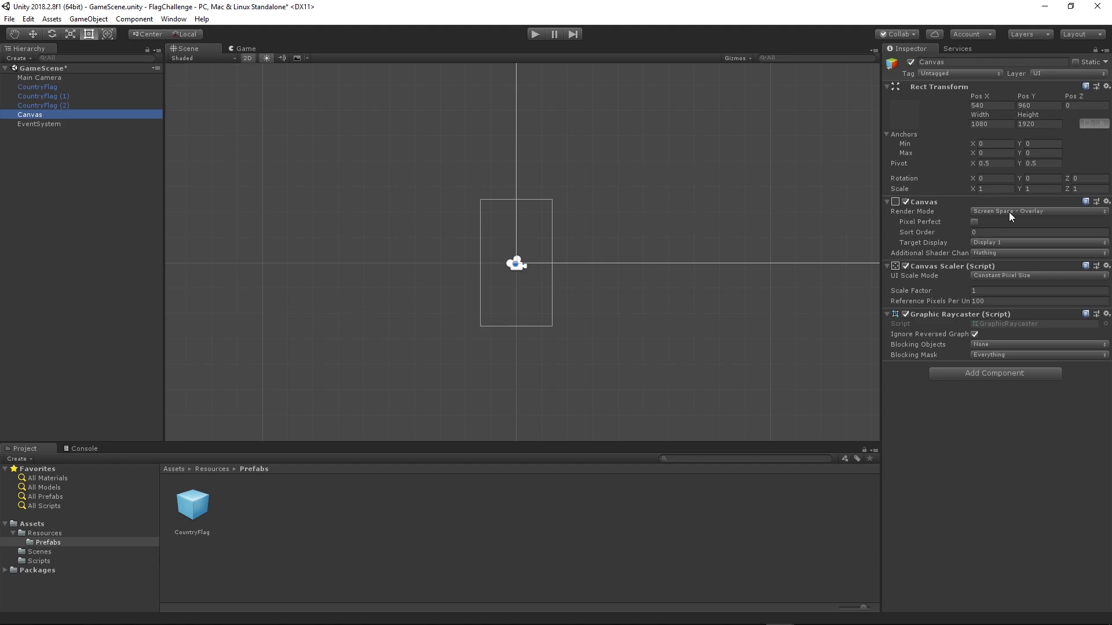
Step: Render the Canvas in Screen Space - Camera through Main Camera, confirming 1080x1920 size
{"action": "left_click", "coordinate": [1009, 212]}
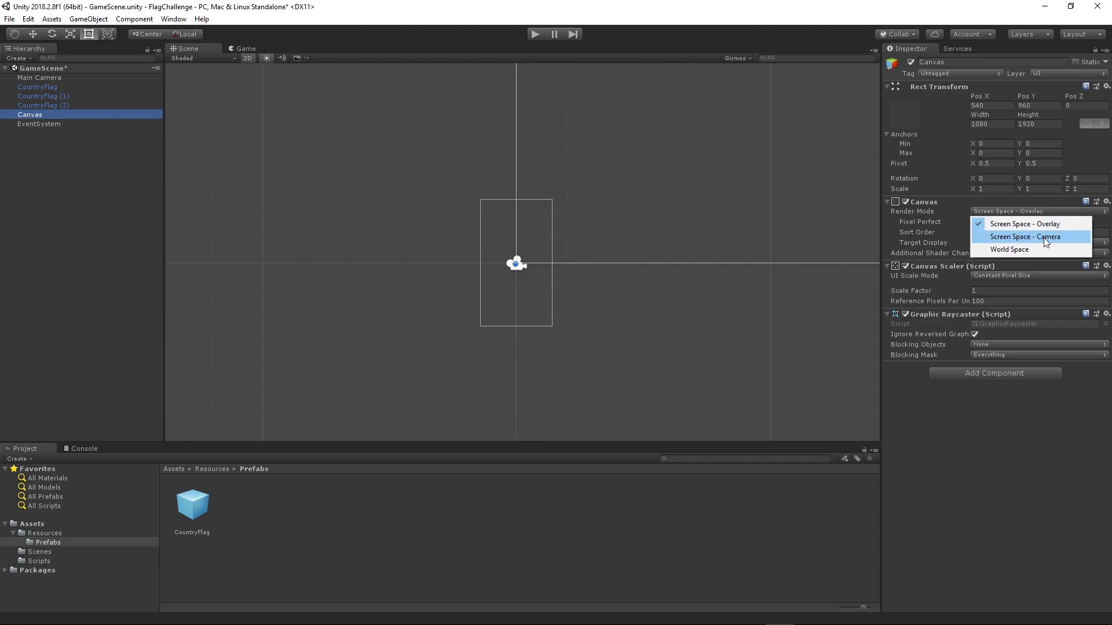
{"action": "left_click", "coordinate": [1045, 237]}
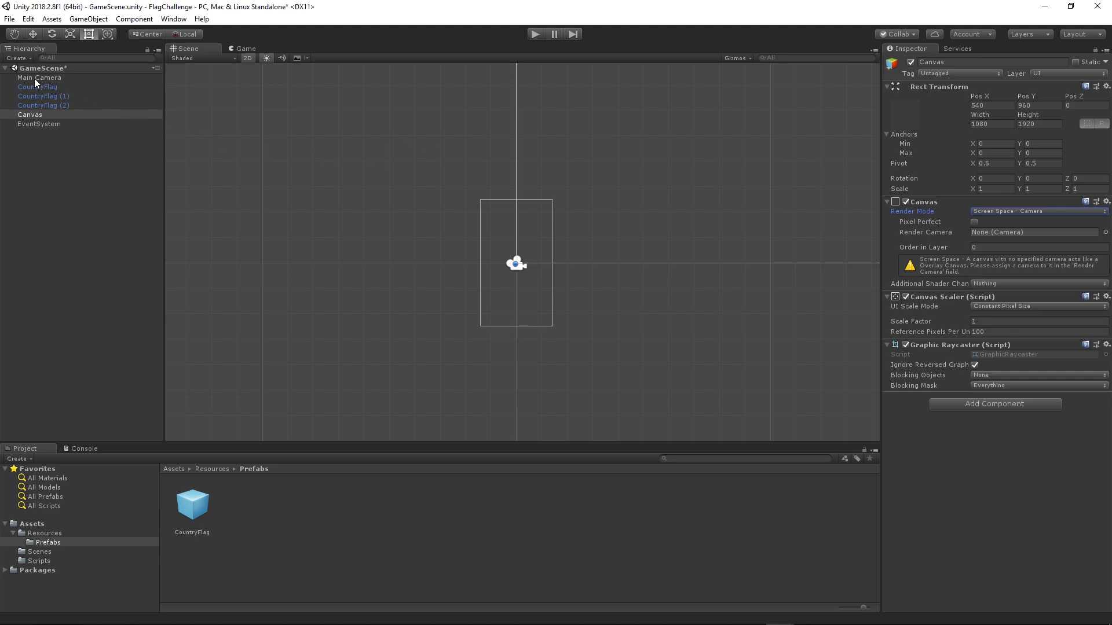
{"action": "left_click_drag", "start_coordinate": [34, 79], "coordinate": [1001, 235]}
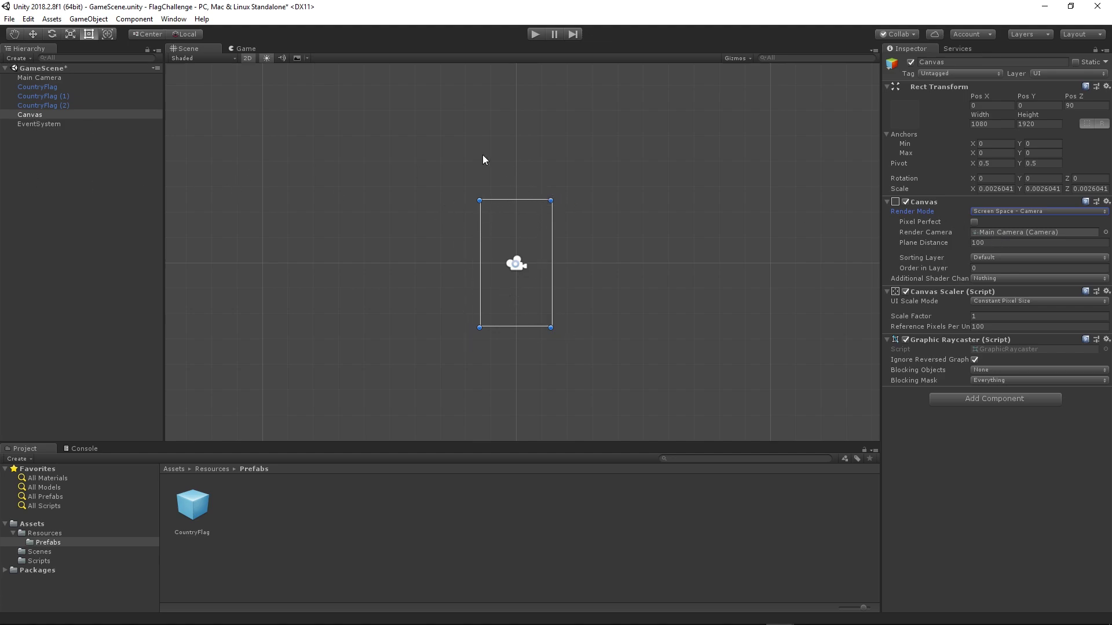
{"action": "left_click", "coordinate": [239, 48]}
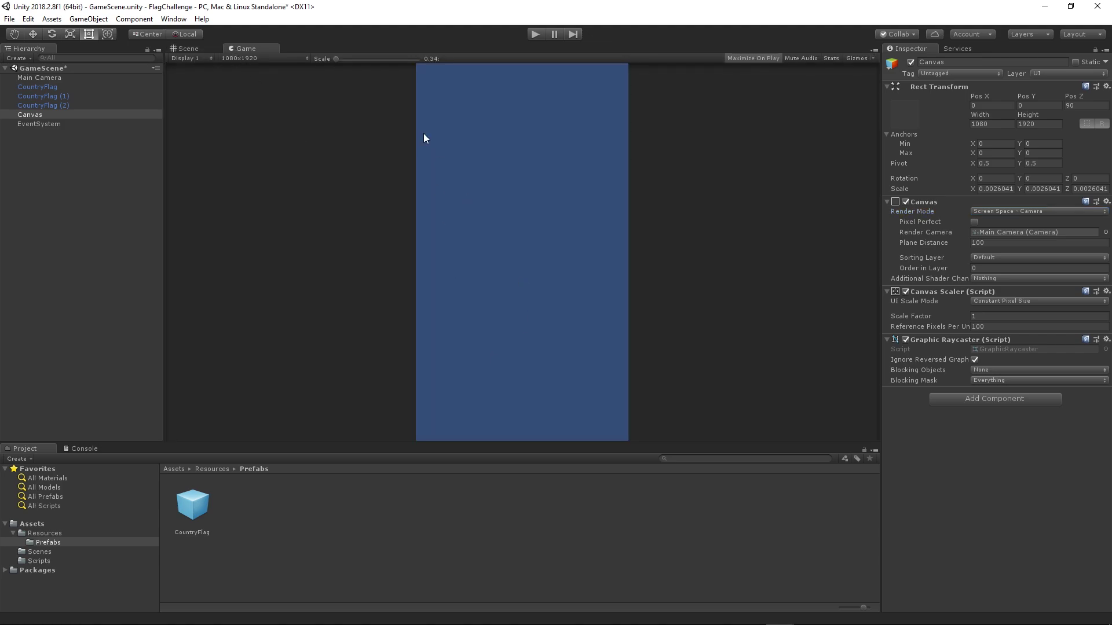
{"action": "left_click", "coordinate": [187, 49]}
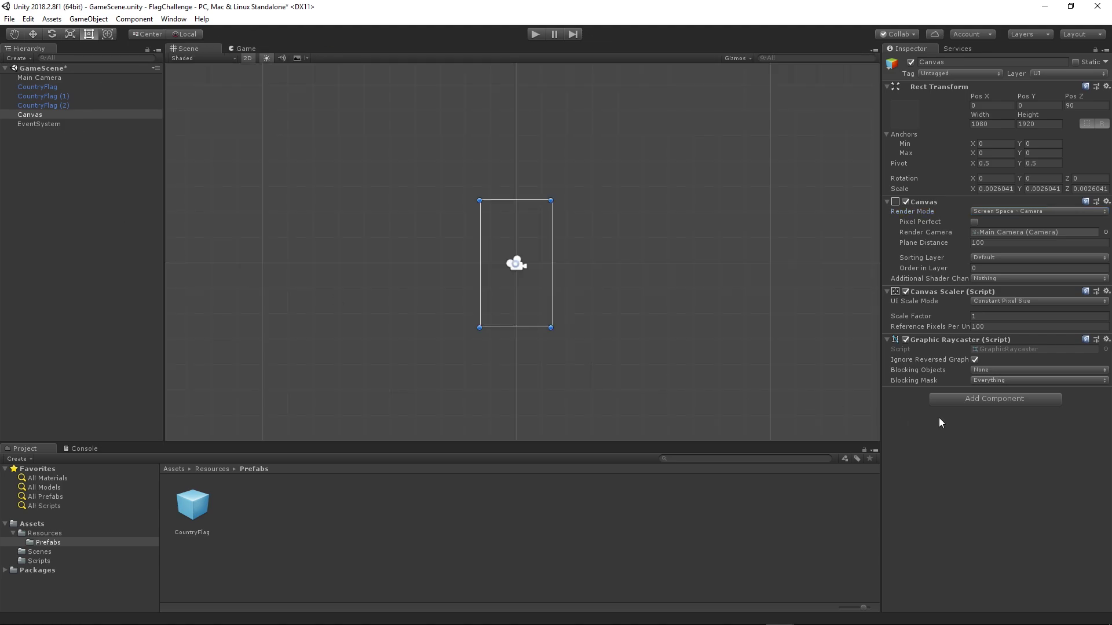
{"action": "left_click", "coordinate": [975, 128]}
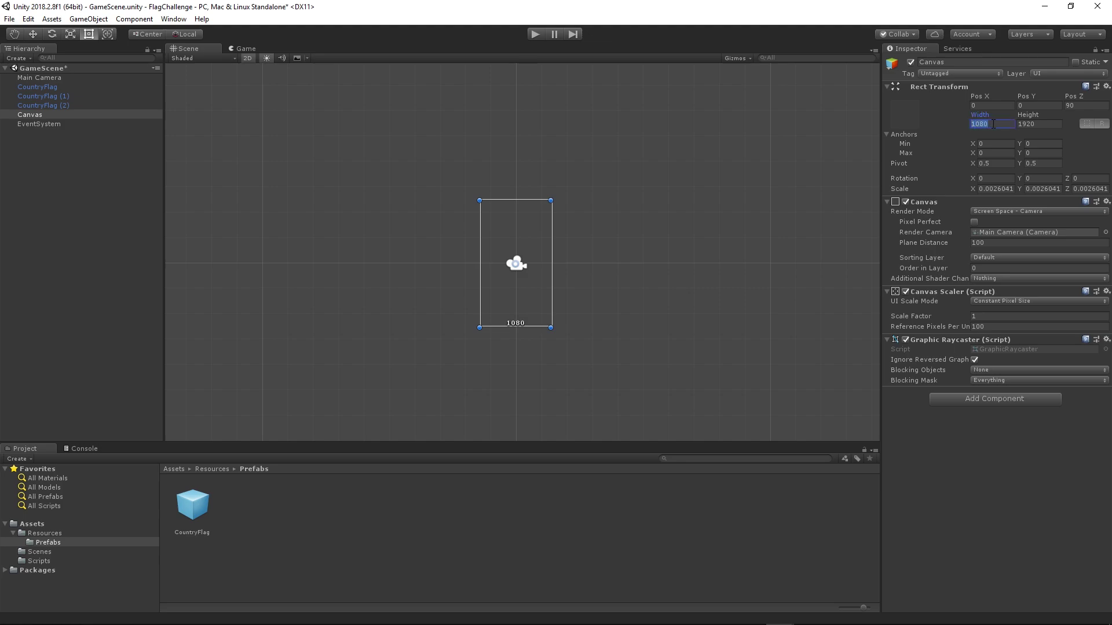
{"action": "left_click", "coordinate": [1038, 123]}
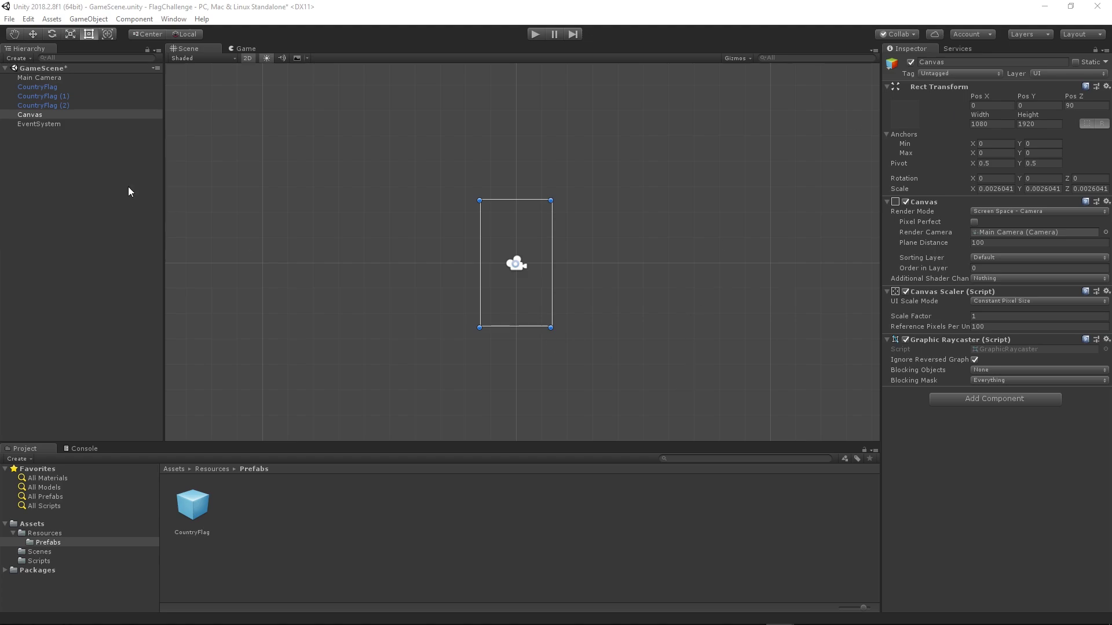
Step: Set the Main Camera background colour to hex FFCA82
{"action": "left_click", "coordinate": [79, 244]}
{"action": "left_click", "coordinate": [34, 78]}
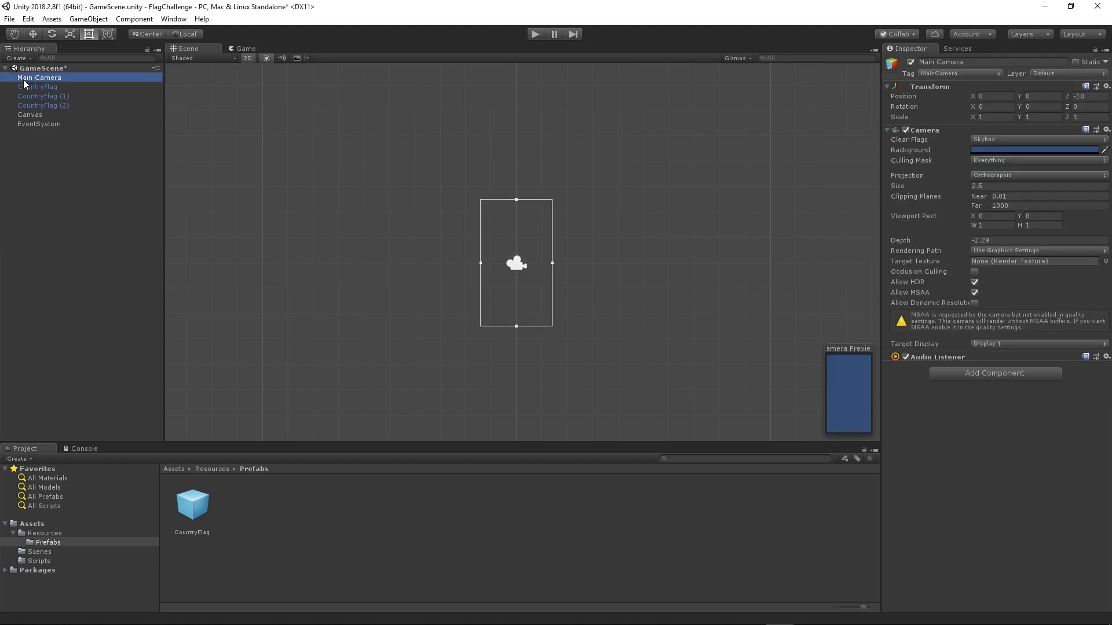
{"action": "left_click", "coordinate": [1003, 149]}
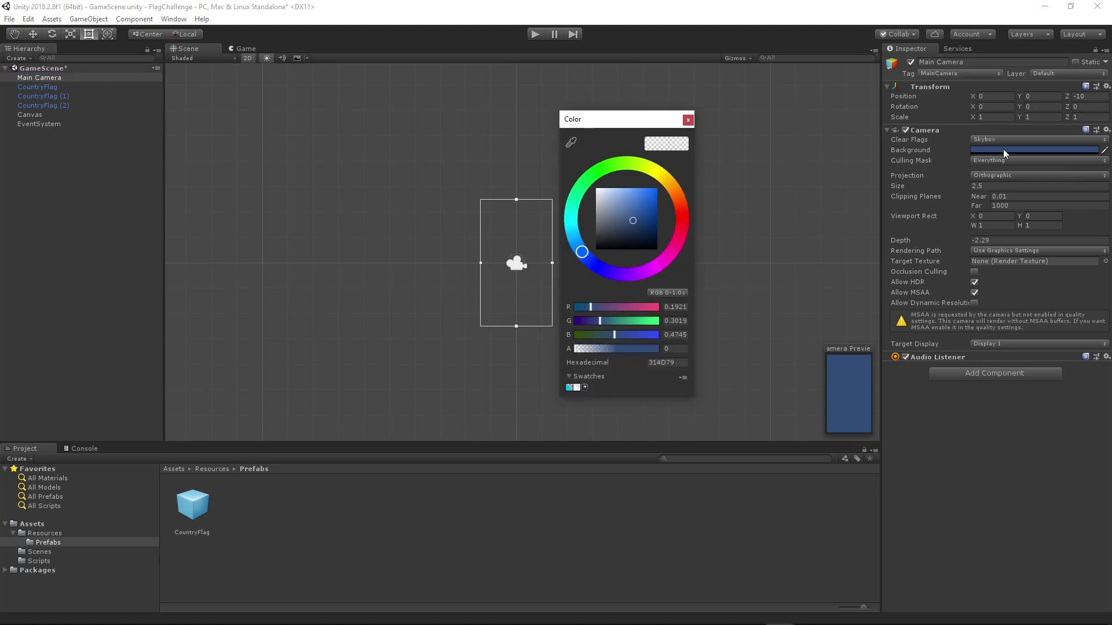
{"action": "left_click", "coordinate": [670, 362]}
{"action": "type", "text": "FFCA82"}
{"action": "left_click", "coordinate": [647, 370]}
{"action": "left_click", "coordinate": [648, 363]}
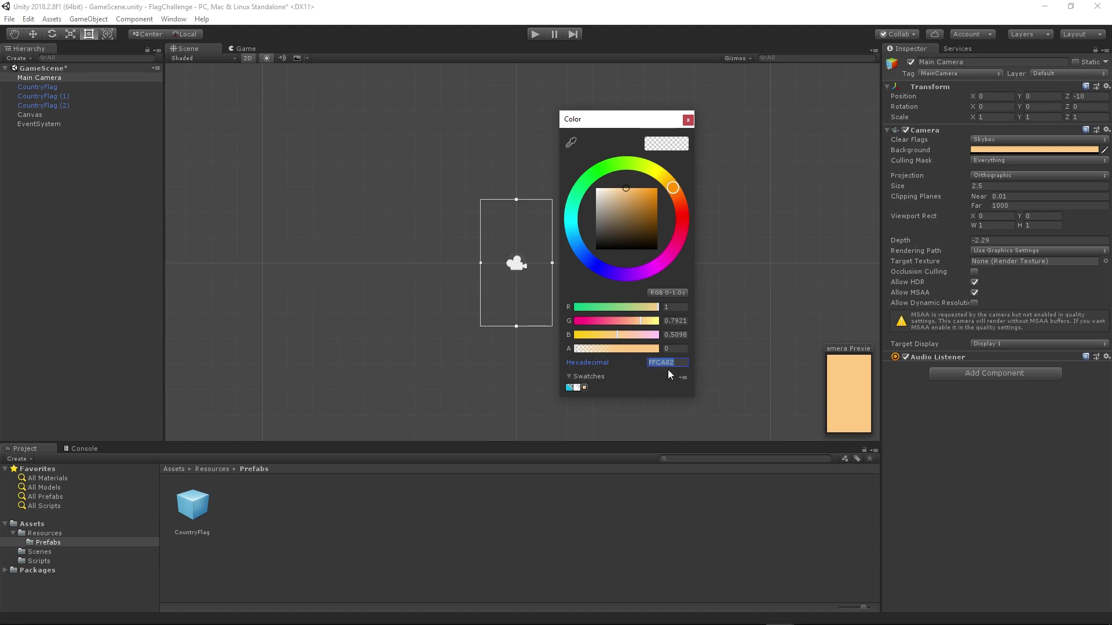
{"action": "key", "text": "Tab"}
{"action": "key", "text": "Left"}
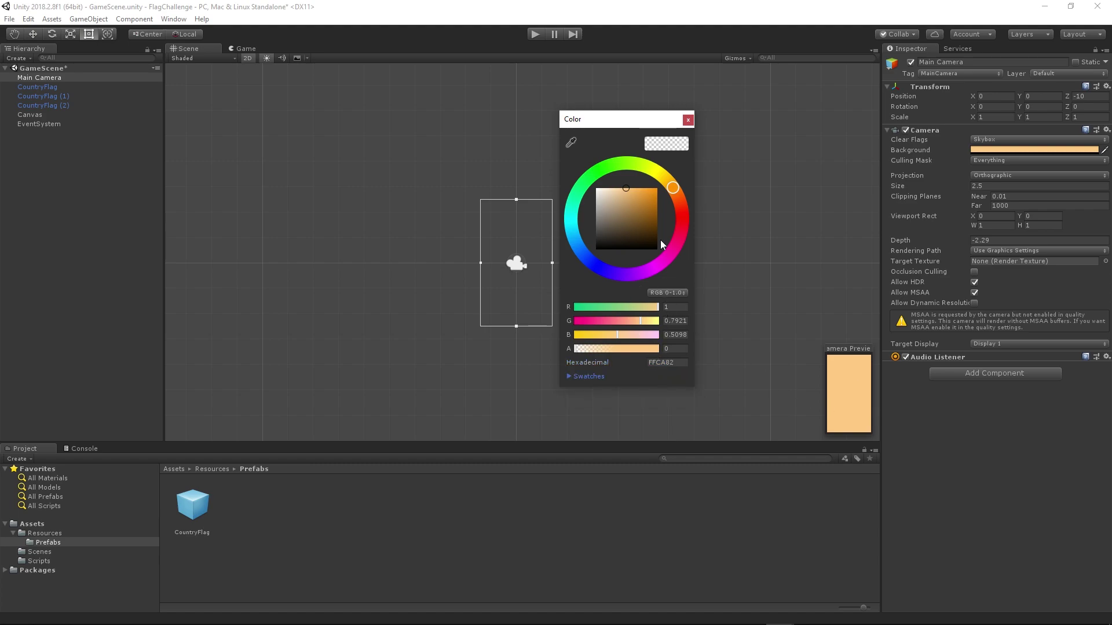
Step: Close the colour picker and check CountryFlag, CountryFlag (1) and the prefab asset
{"action": "left_click", "coordinate": [688, 119]}
{"action": "left_click", "coordinate": [49, 95]}
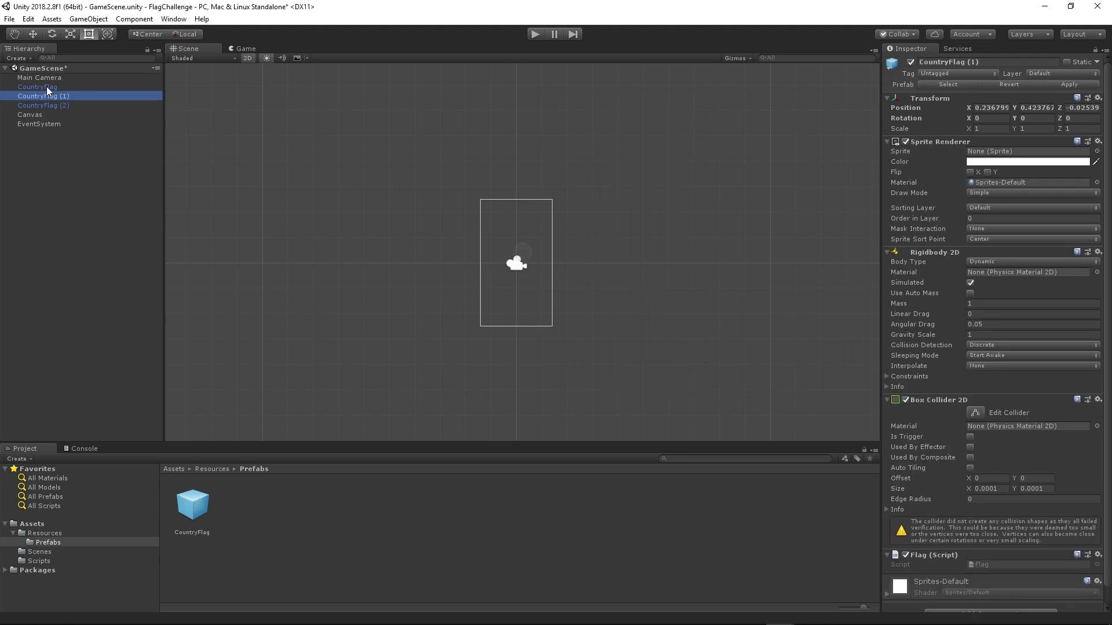
{"action": "left_click", "coordinate": [49, 86]}
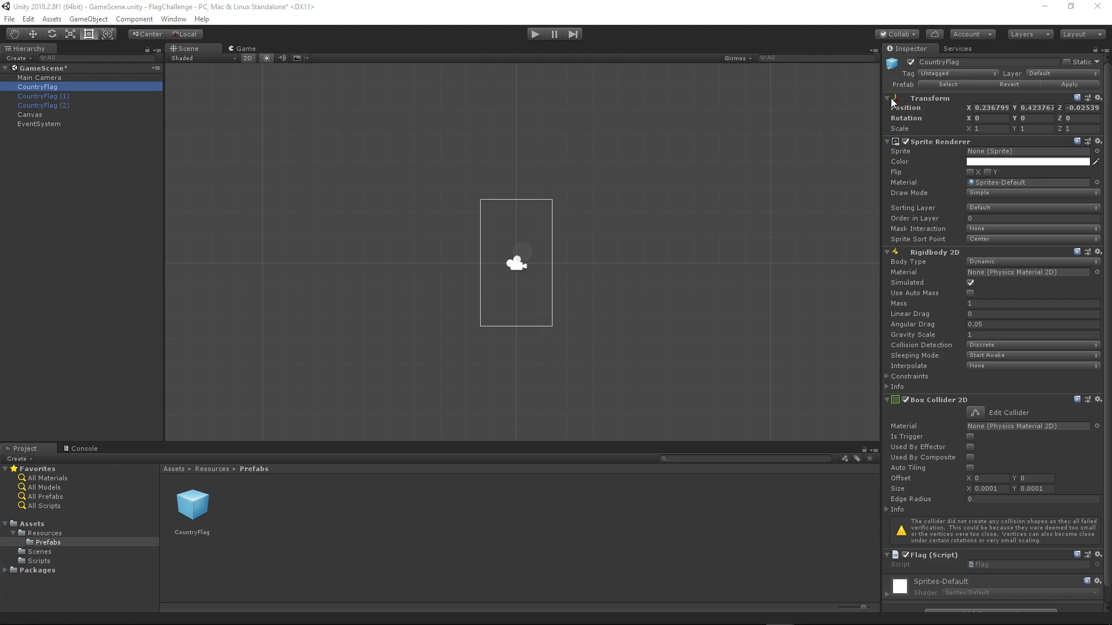
{"action": "left_click", "coordinate": [273, 526]}
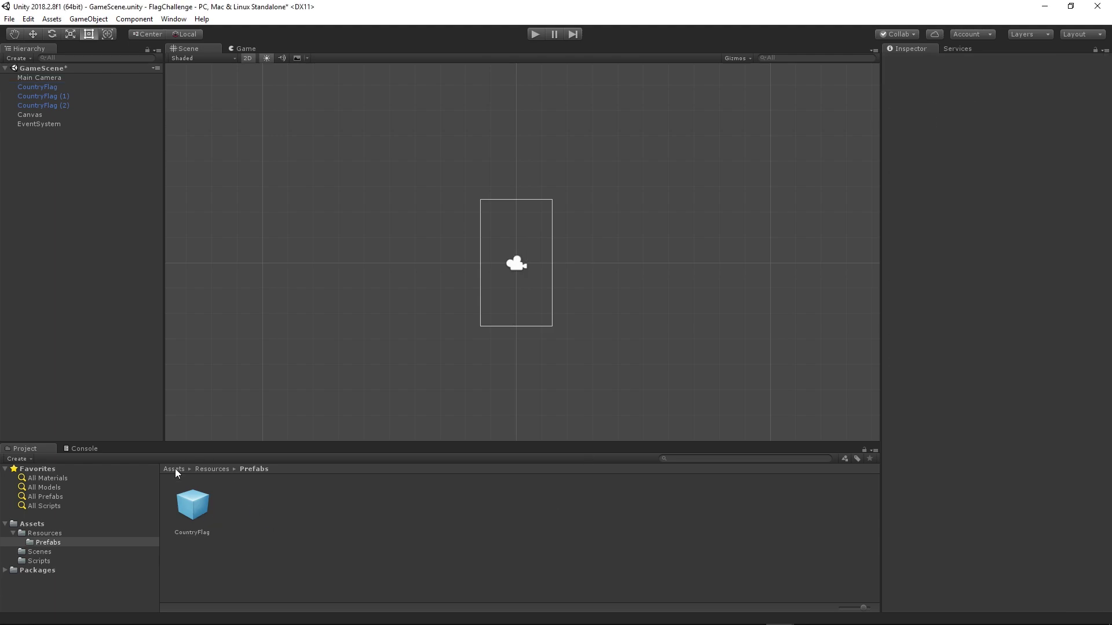
{"action": "left_click", "coordinate": [193, 510]}
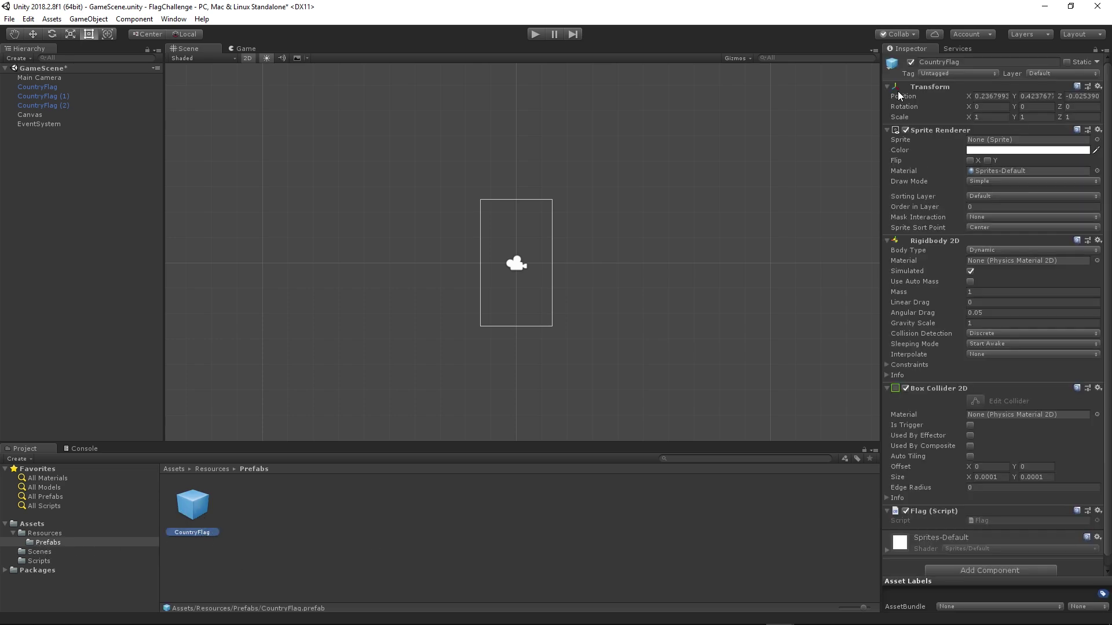
Step: Give the CountryFlag prefab a blue label icon
{"action": "left_click", "coordinate": [885, 74]}
{"action": "left_click", "coordinate": [885, 73]}
{"action": "left_click", "coordinate": [887, 67]}
{"action": "left_click", "coordinate": [888, 67]}
{"action": "left_click", "coordinate": [890, 68]}
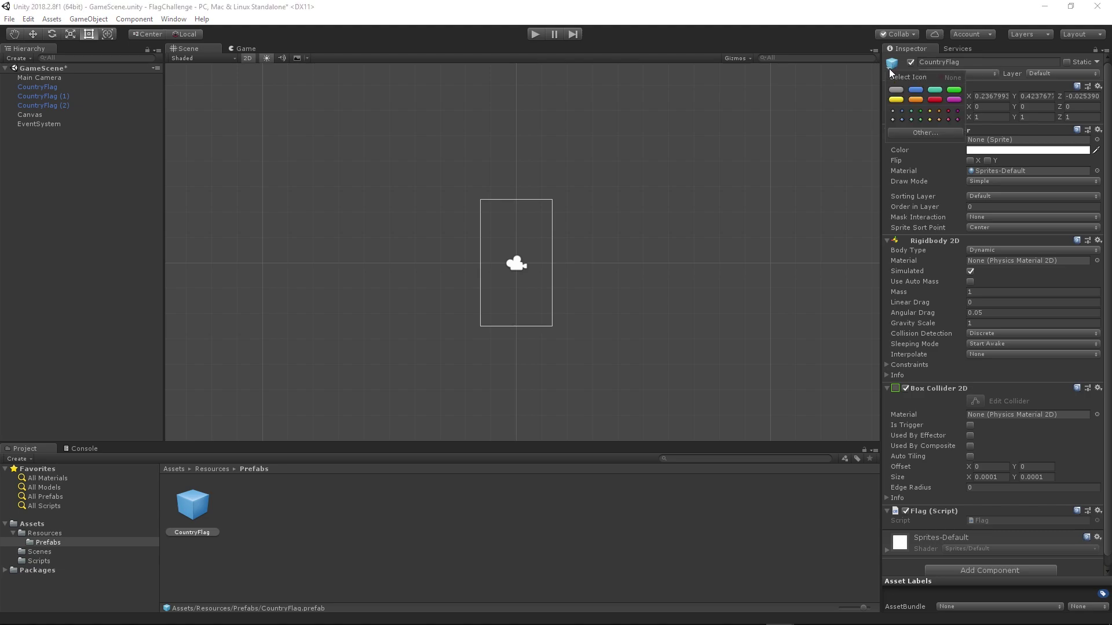
{"action": "left_click", "coordinate": [916, 91]}
{"action": "key", "text": "Escape"}
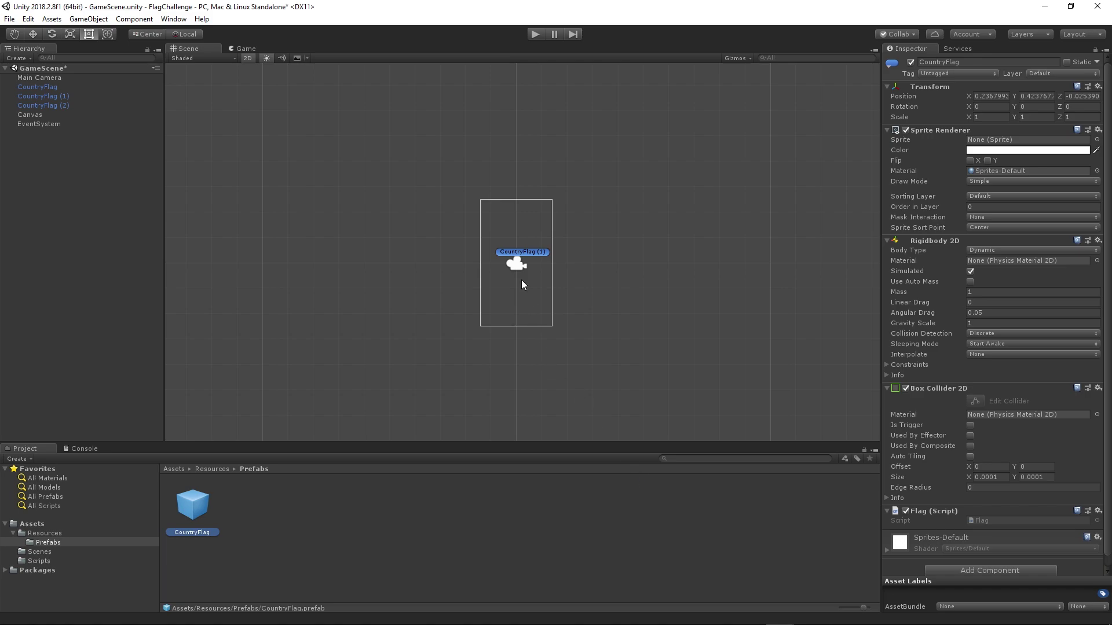
Step: Review CountryFlag (1) and CountryFlag (2) in the Hierarchy
{"action": "left_click", "coordinate": [43, 98]}
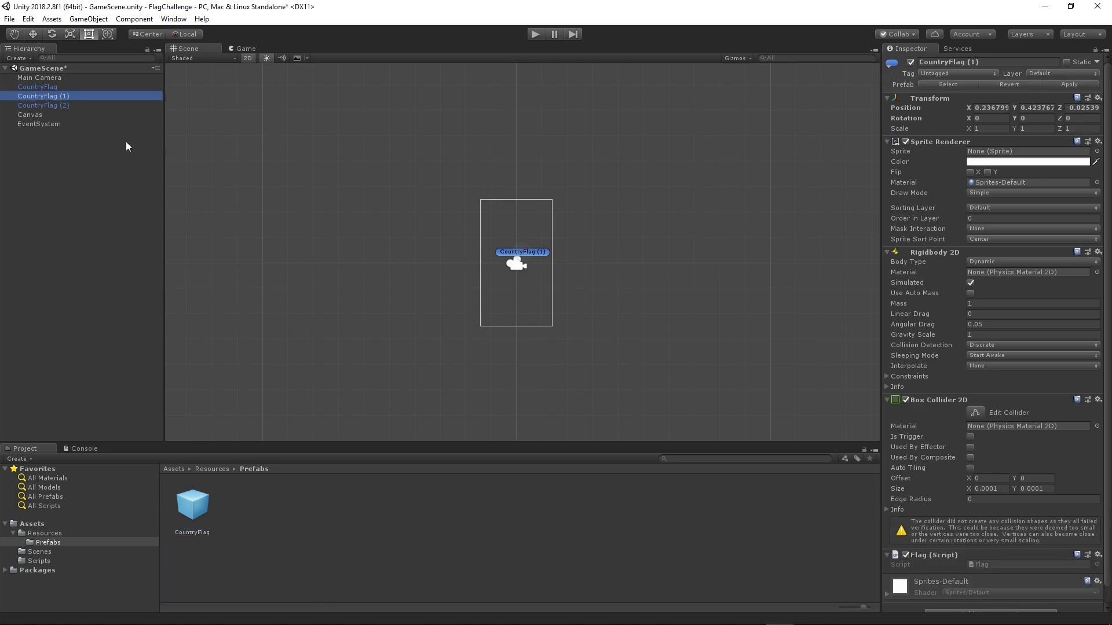
{"action": "left_click", "coordinate": [61, 110]}
{"action": "left_click", "coordinate": [43, 97]}
{"action": "scroll", "coordinate": [527, 261], "scroll_direction": "up", "scroll_amount": 1}
{"action": "scroll", "coordinate": [521, 271], "scroll_direction": "up", "scroll_amount": 4}
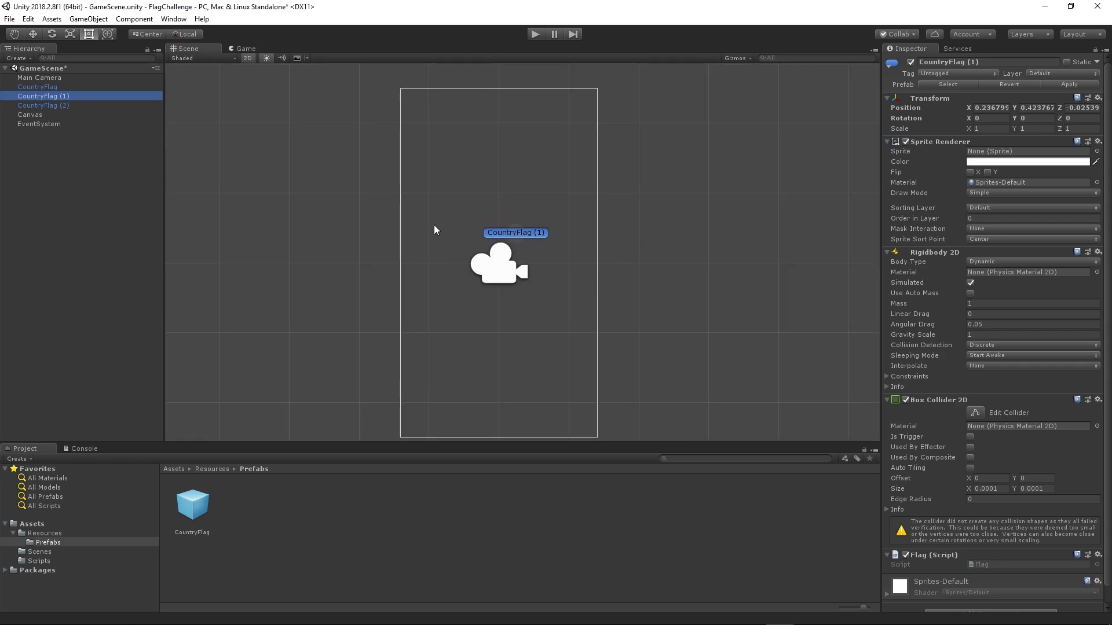
Step: Set CountryFlag's position to X -0.92 and Y 0
{"action": "left_click", "coordinate": [56, 153]}
{"action": "left_click", "coordinate": [50, 96]}
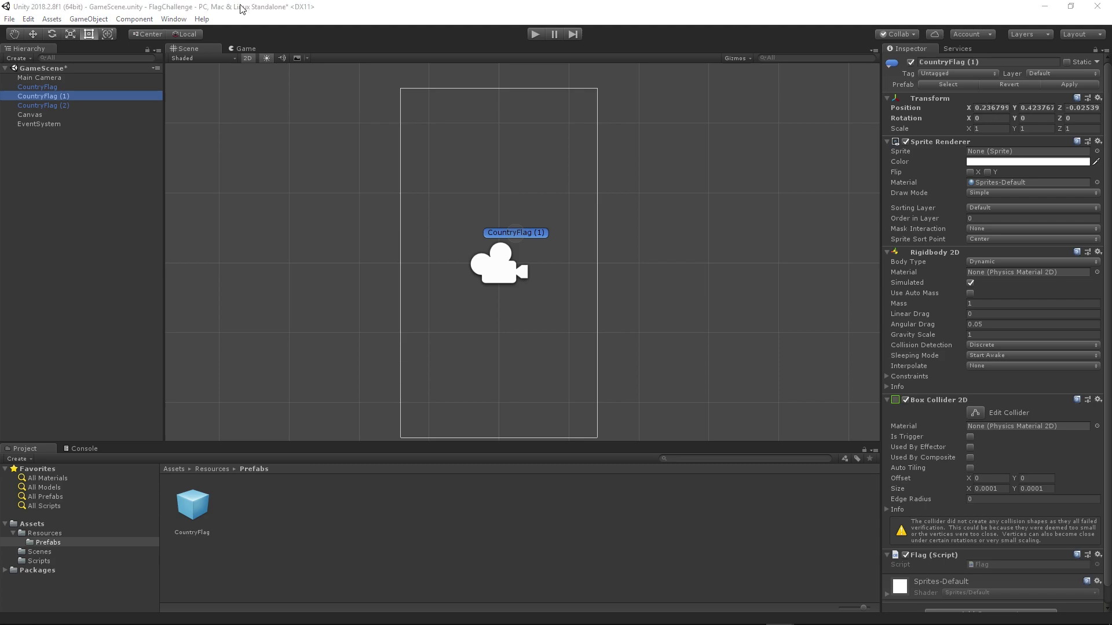
{"action": "left_click", "coordinate": [41, 89]}
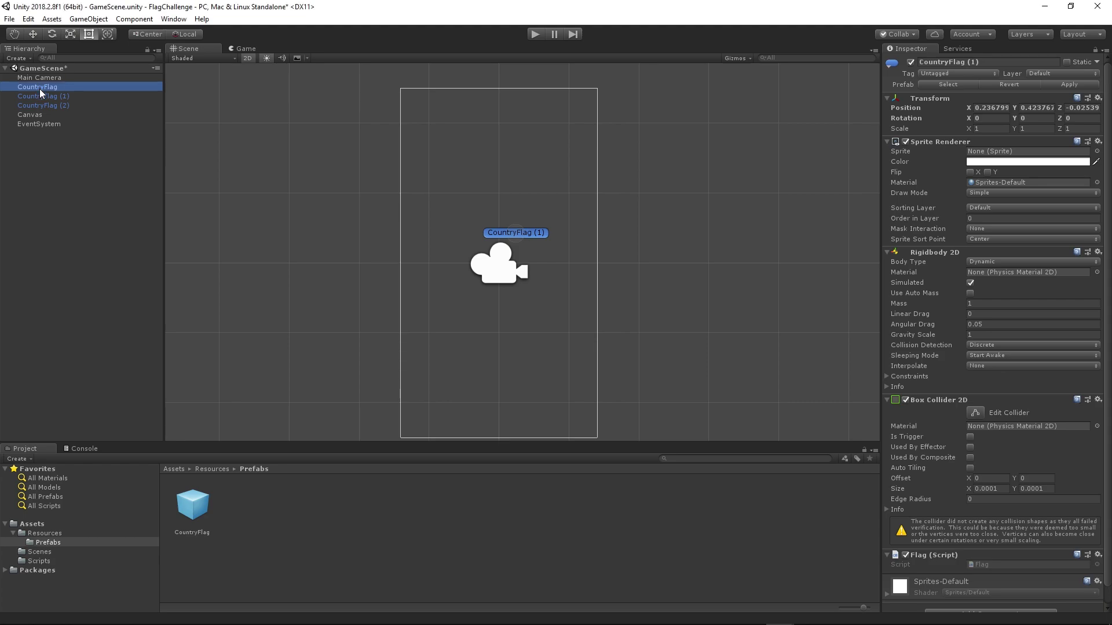
{"action": "left_click", "coordinate": [995, 108]}
{"action": "type", "text": "-0.92"}
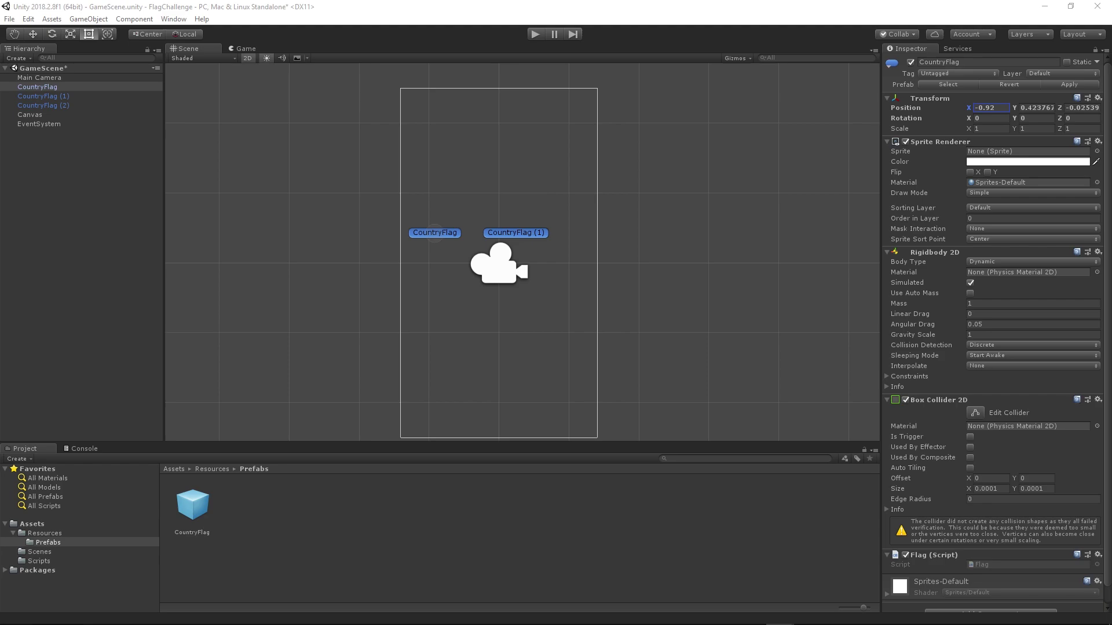
{"action": "left_click", "coordinate": [1036, 108]}
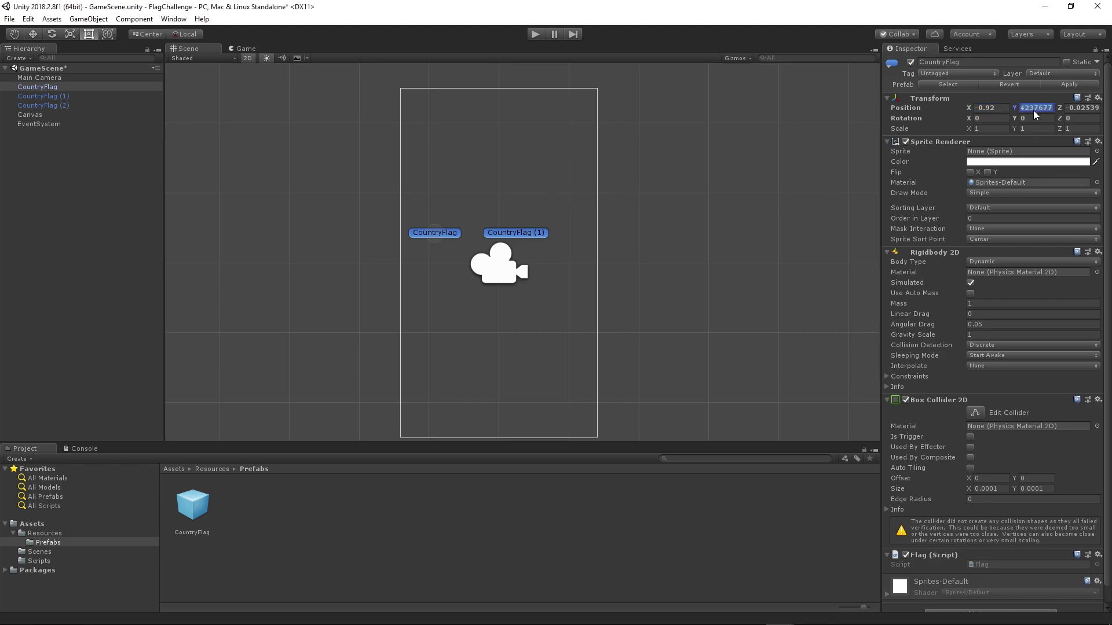
{"action": "type", "text": "0.851"}
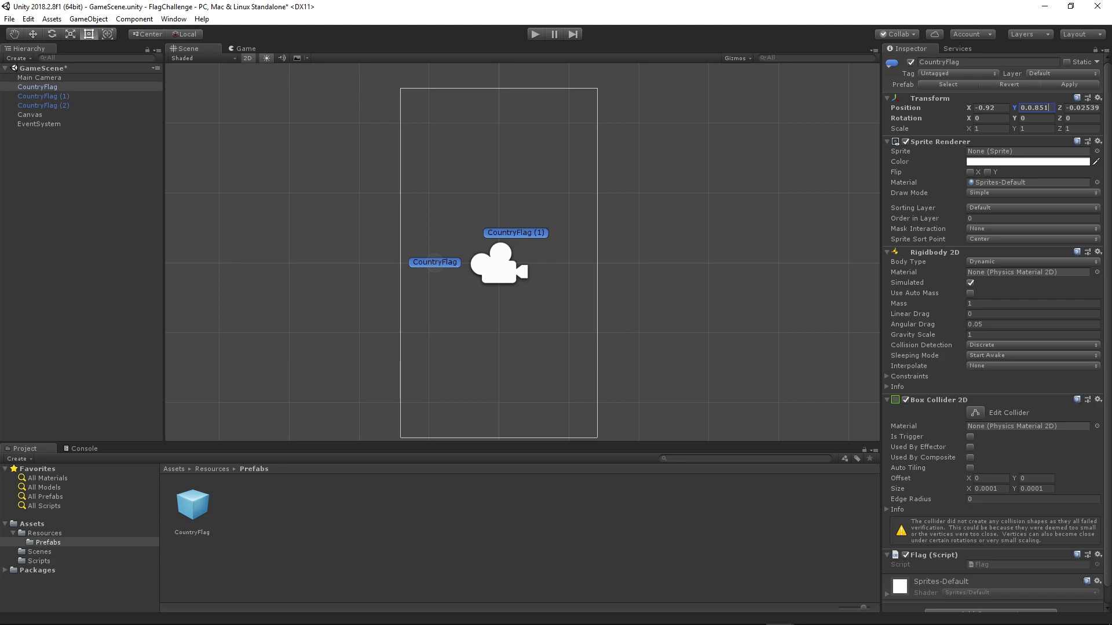
{"action": "key", "text": "alt+Tab"}
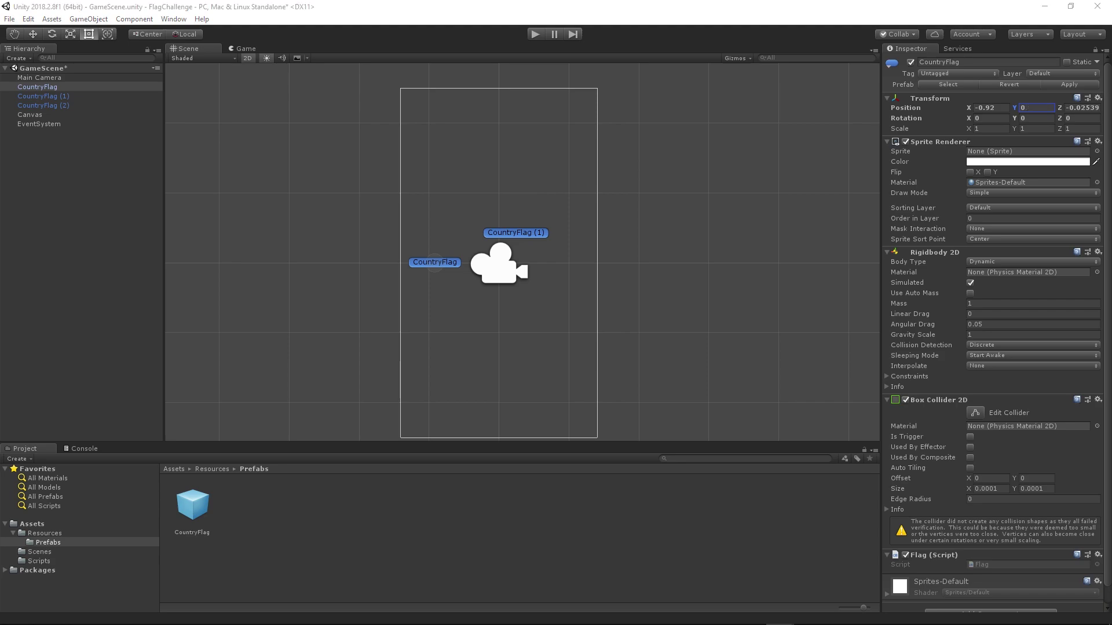
Step: Set CountryFlag's Z position to 90
{"action": "left_click", "coordinate": [1077, 109]}
{"action": "type", "text": "-0.90"}
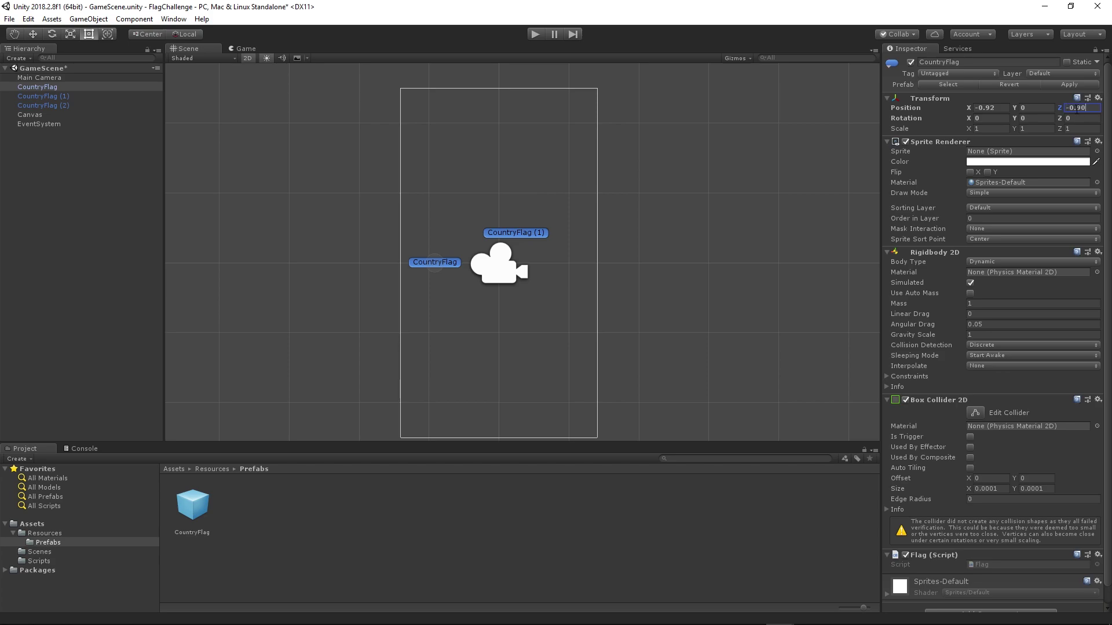
{"action": "left_click", "coordinate": [1076, 110]}
{"action": "key", "text": "BackSpace"}
{"action": "key", "text": "BackSpace"}
{"action": "key", "text": "BackSpace"}
{"action": "left_click", "coordinate": [117, 186]}
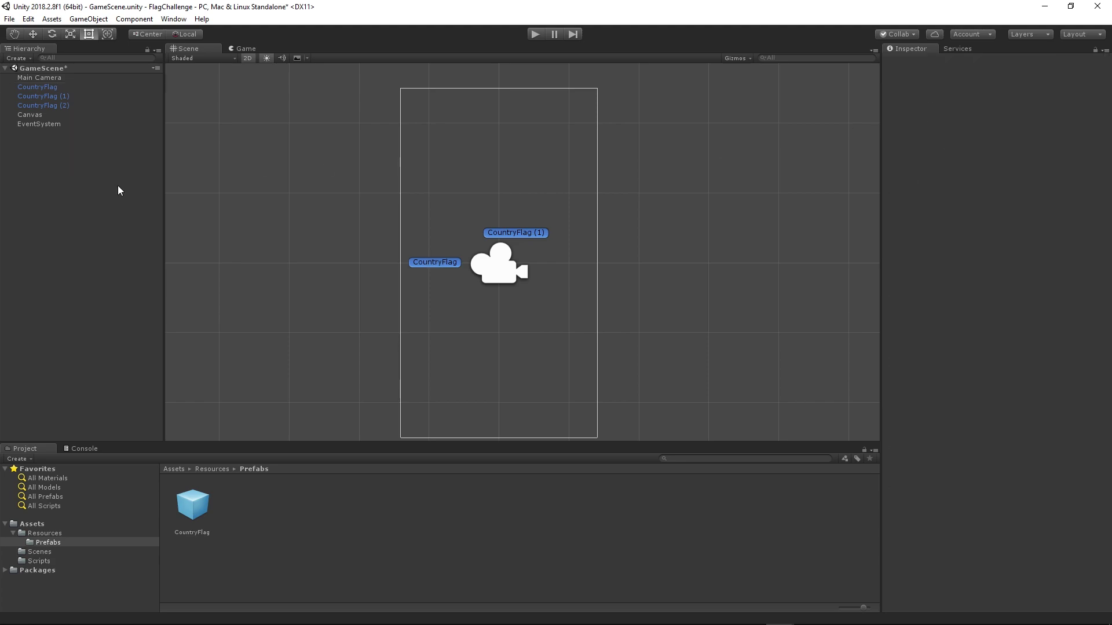
{"action": "left_click", "coordinate": [36, 97]}
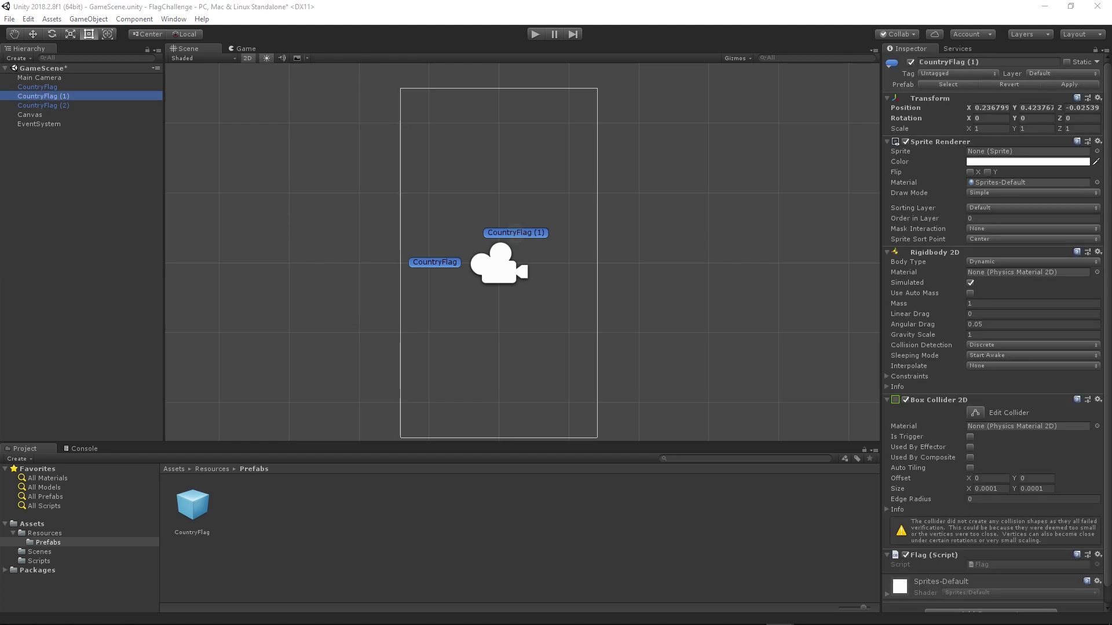
Step: Position CountryFlag (1) at X 0, Y 0.8, Z 90
{"action": "left_click", "coordinate": [1008, 108]}
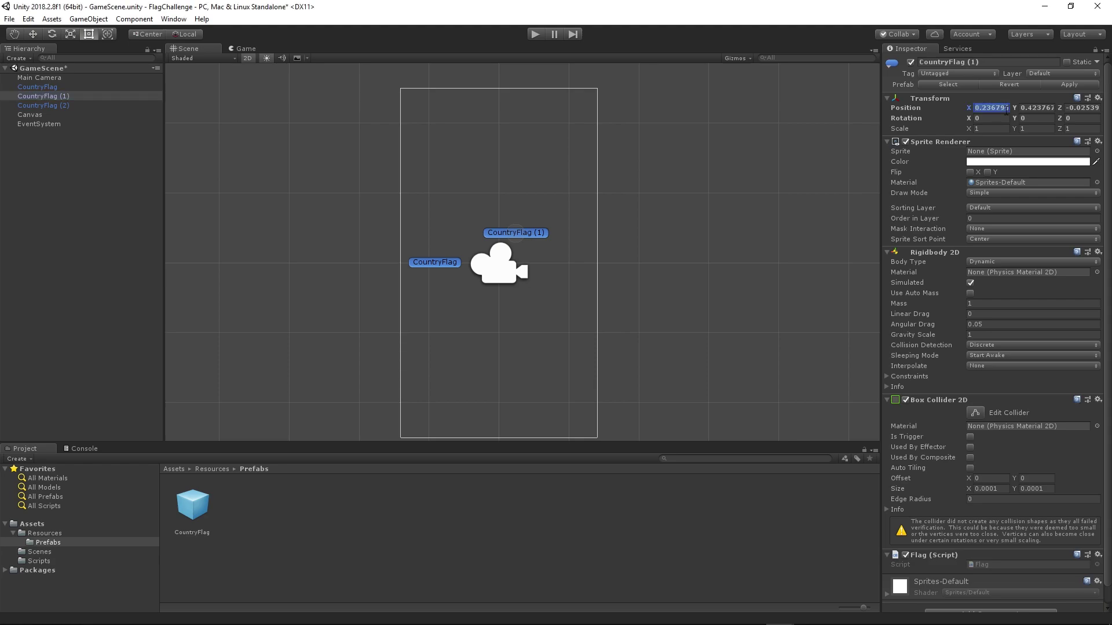
{"action": "type", "text": "0"}
{"action": "left_click", "coordinate": [1050, 108]}
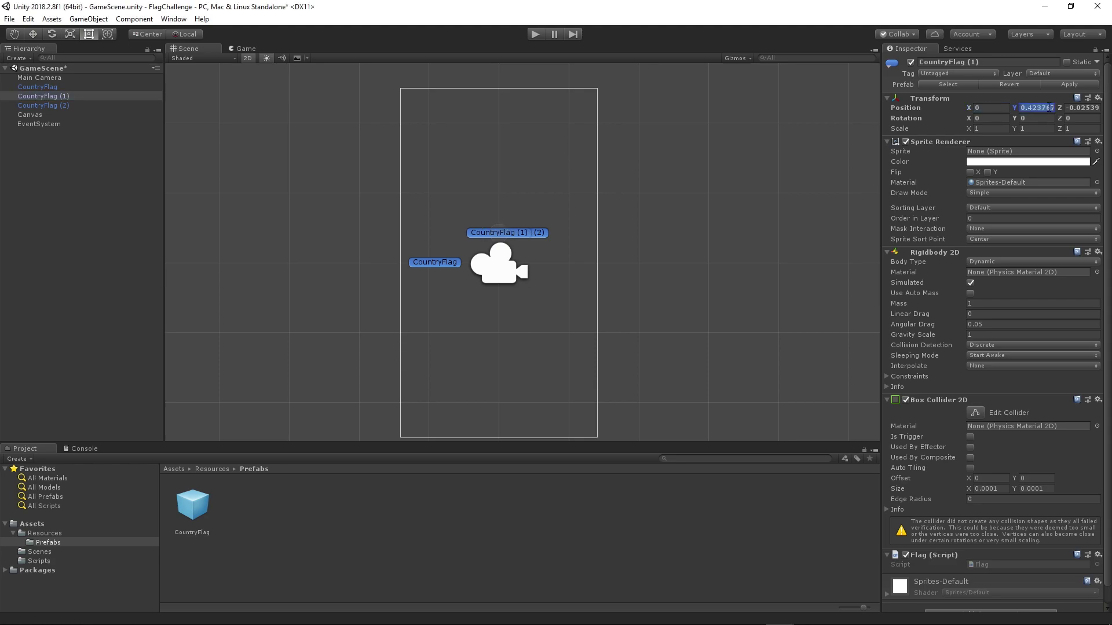
{"action": "type", "text": "0"}
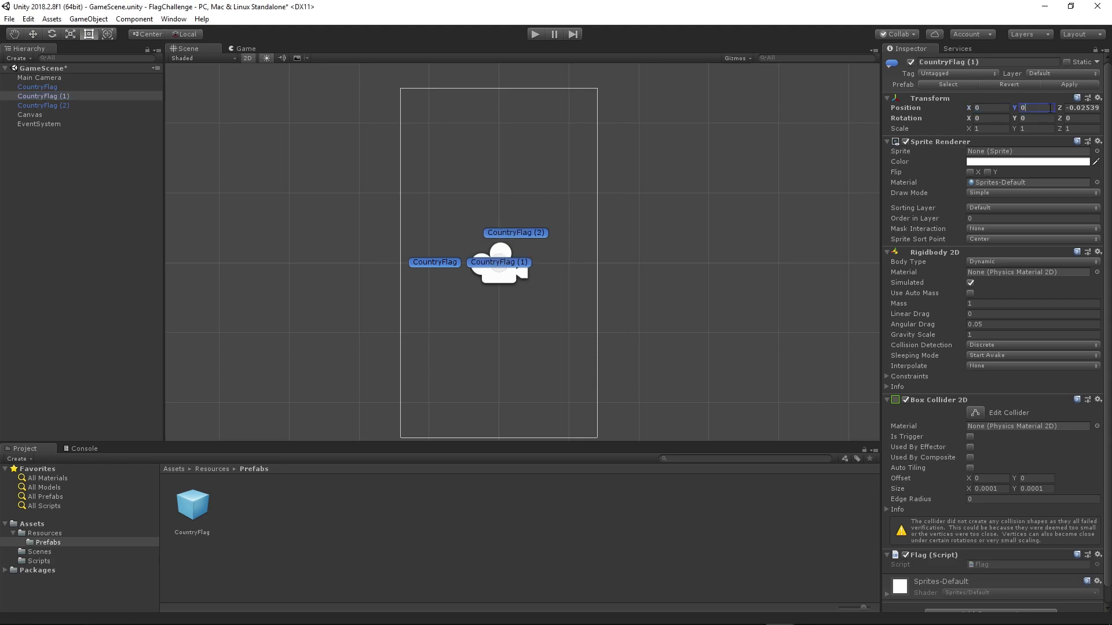
{"action": "type", "text": ".8"}
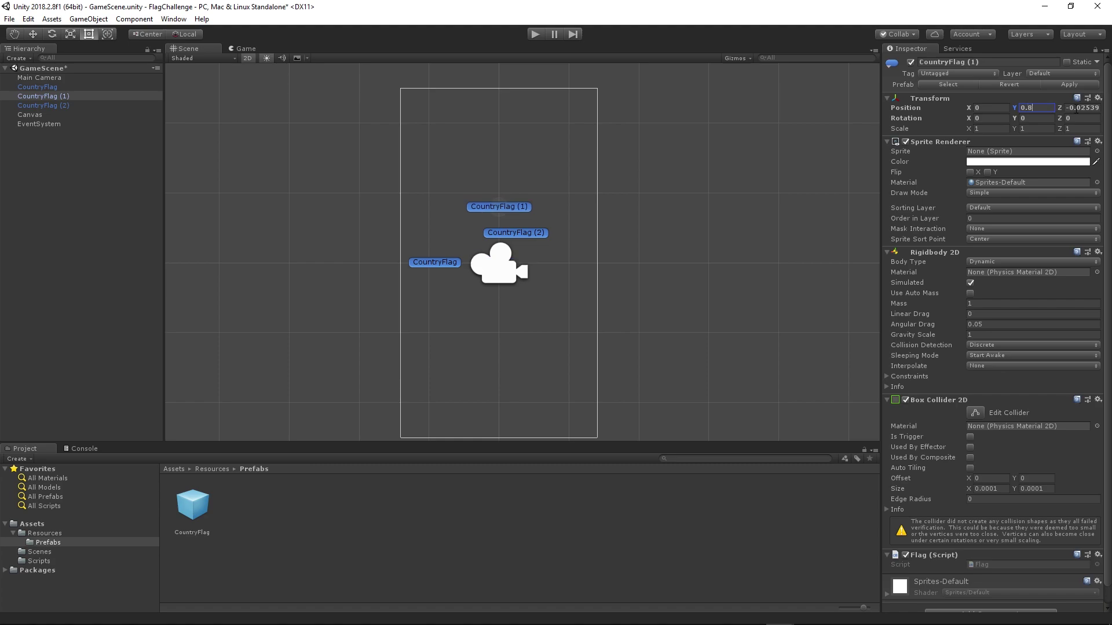
{"action": "key", "text": "Tab"}
{"action": "type", "text": "90"}
Step: Set CountryFlag's Y position to 0.8
{"action": "left_click", "coordinate": [79, 218]}
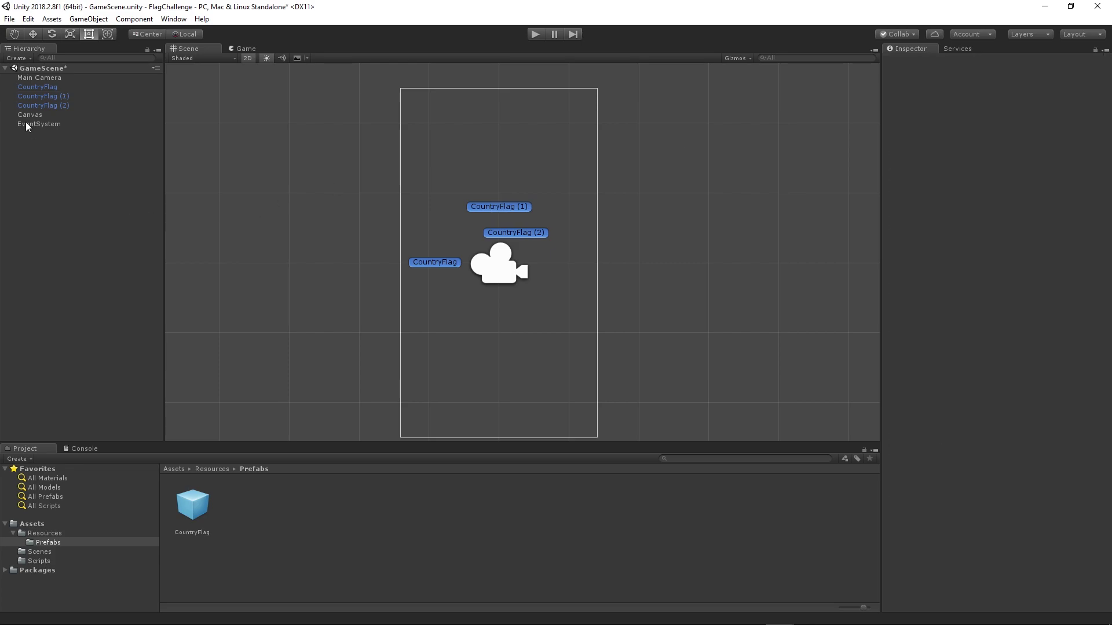
{"action": "left_click", "coordinate": [37, 88]}
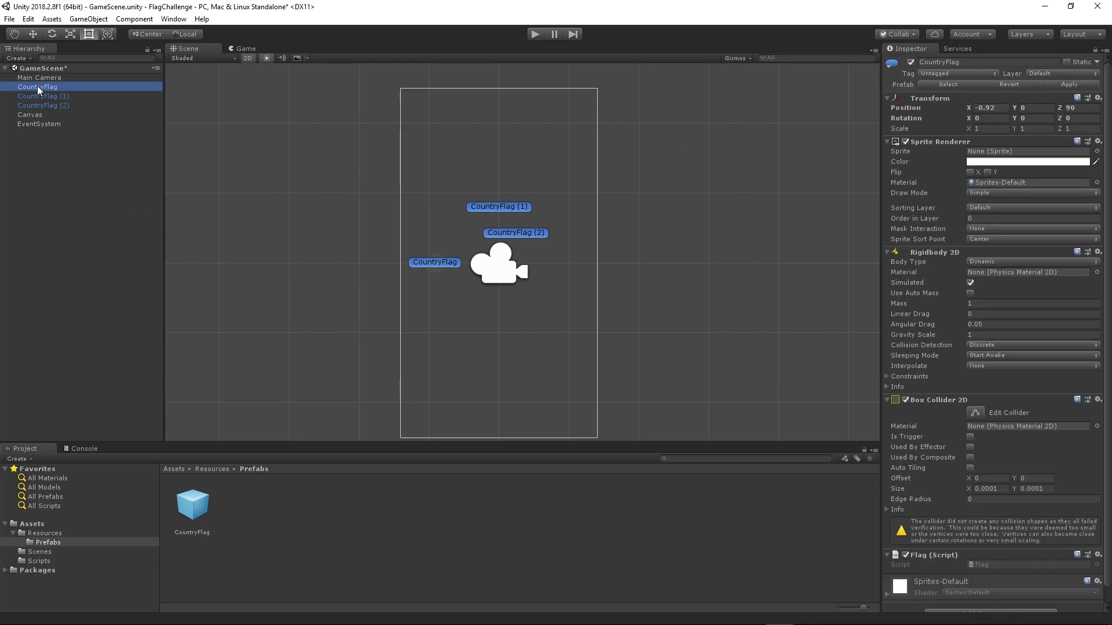
{"action": "left_click", "coordinate": [1040, 107]}
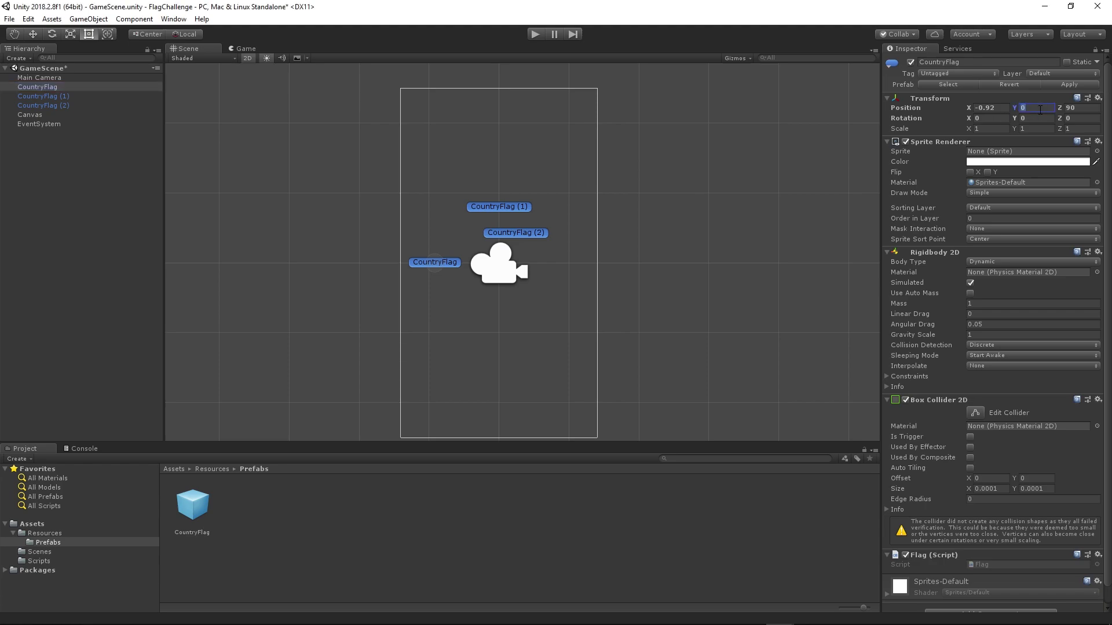
{"action": "type", "text": "0.8"}
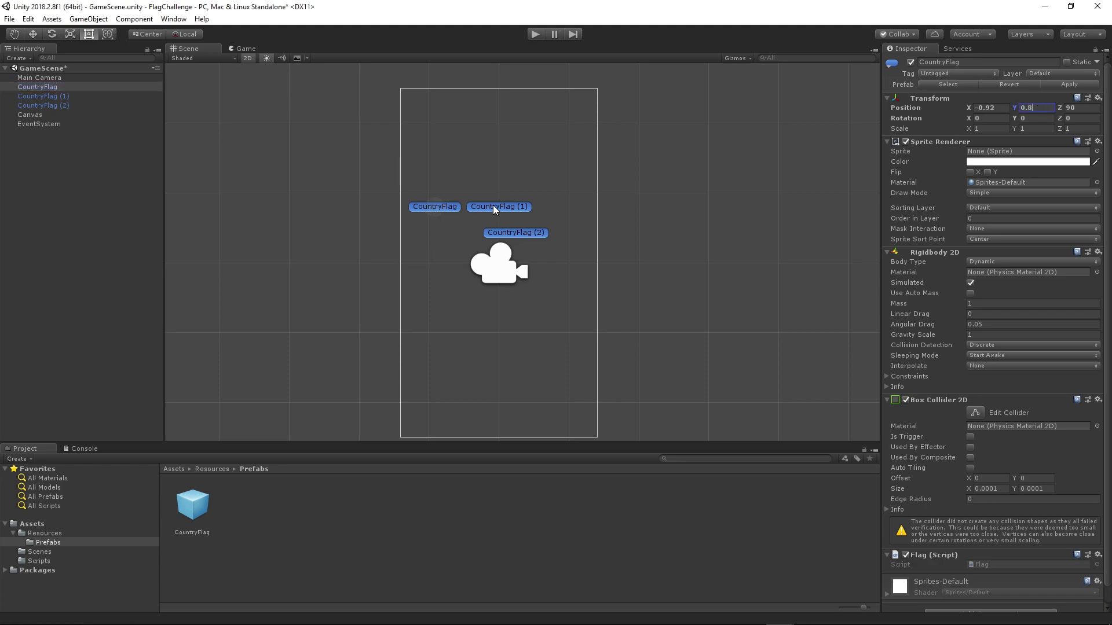
Step: Position CountryFlag (2) at X 0.91, Y 0.8, Z 90
{"action": "left_click", "coordinate": [62, 105]}
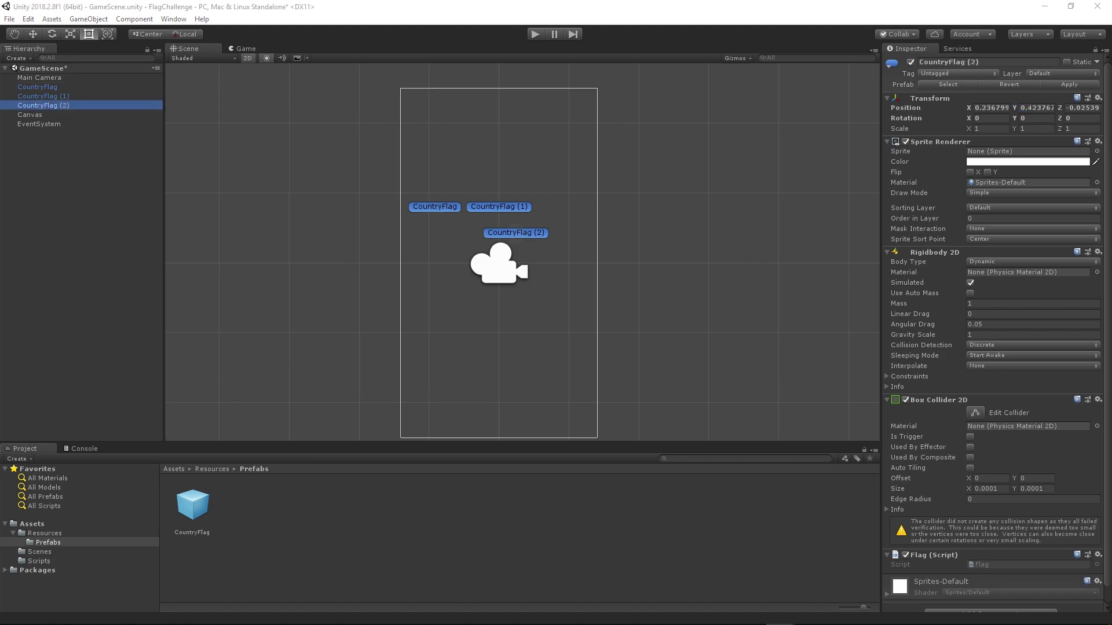
{"action": "left_click", "coordinate": [986, 108]}
{"action": "type", "text": "0.9"}
{"action": "key", "text": "Tab"}
{"action": "type", "text": "0"}
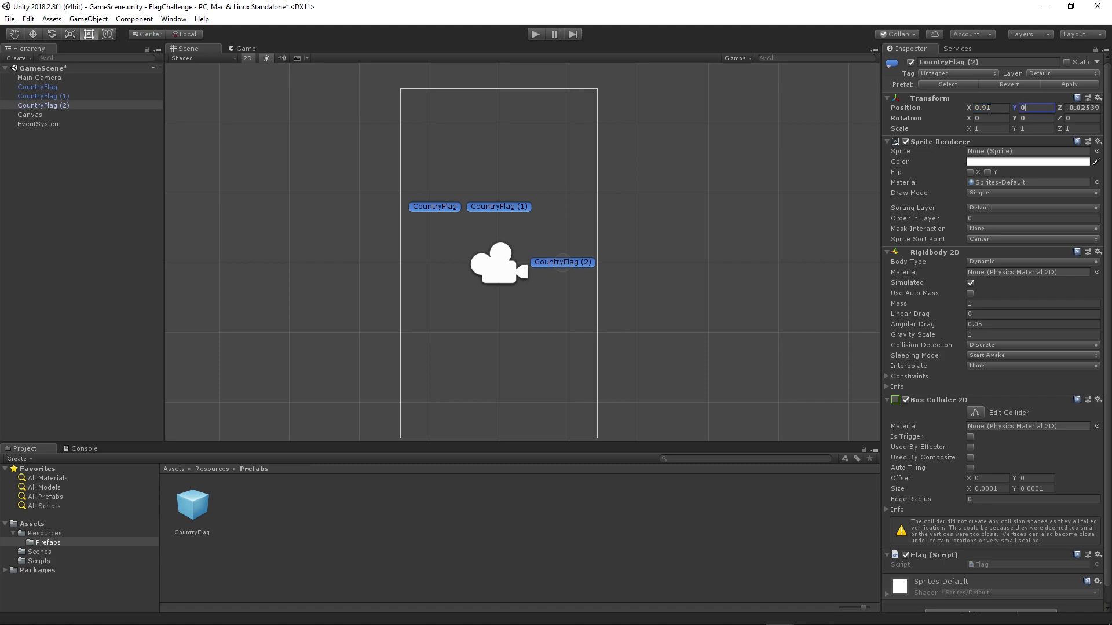
{"action": "type", "text": ".8"}
{"action": "key", "text": "Tab"}
{"action": "type", "text": "90"}
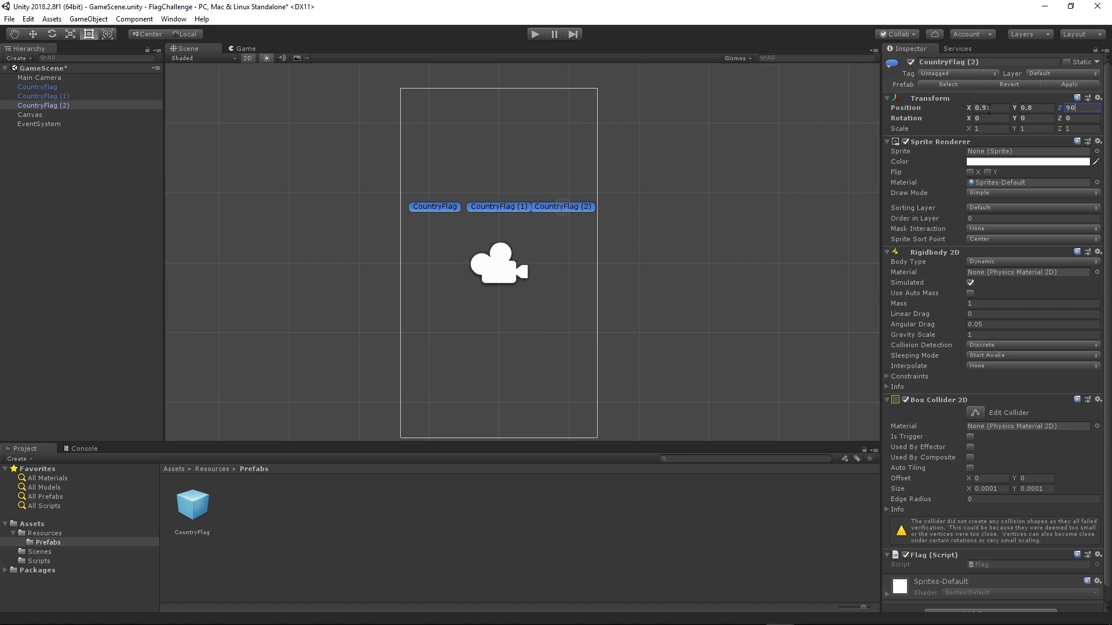
Step: Re-centre the 2D Scene view on the three aligned flags
{"action": "scroll", "coordinate": [522, 212], "scroll_direction": "up", "scroll_amount": 8}
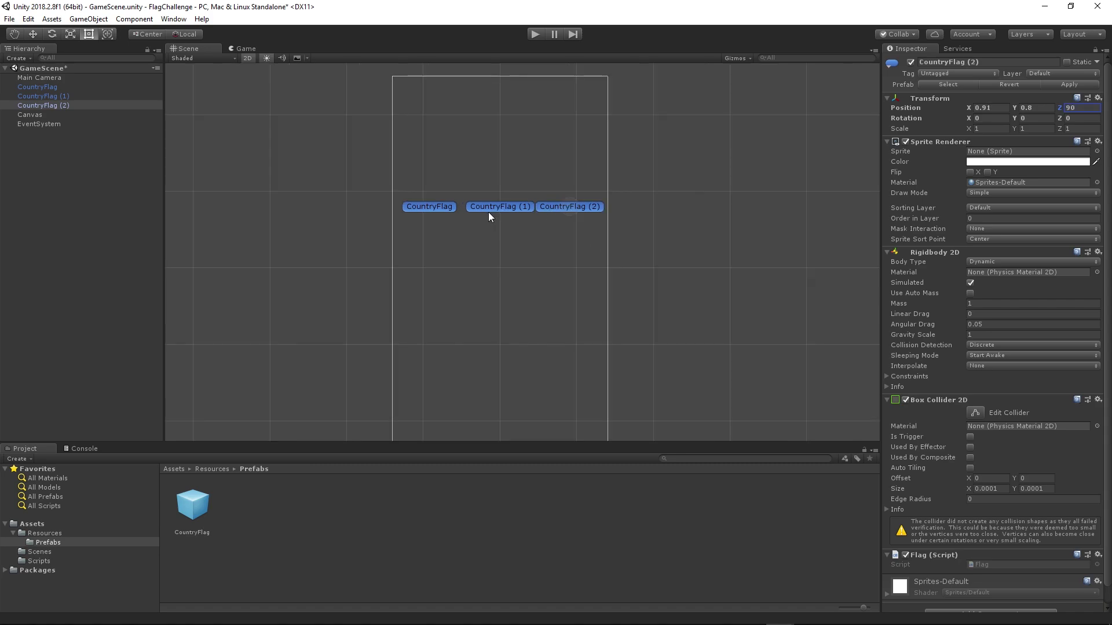
{"action": "middle_click_drag", "start_coordinate": [550, 280], "coordinate": [621, 281]}
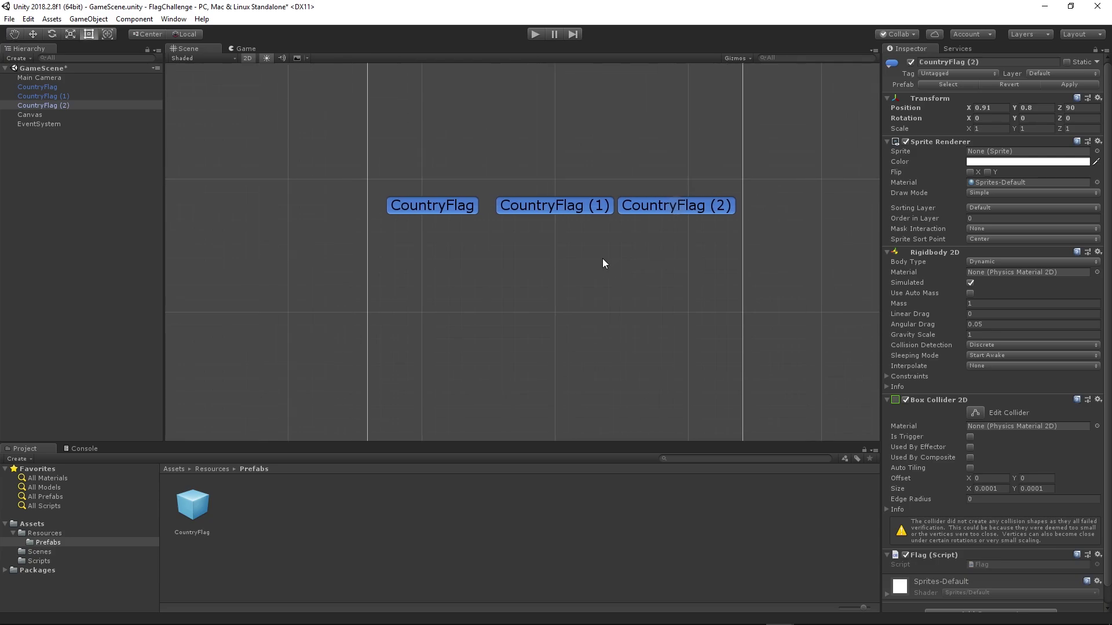
{"action": "left_click", "coordinate": [246, 57]}
{"action": "left_click", "coordinate": [246, 58]}
{"action": "scroll", "coordinate": [638, 341], "scroll_direction": "down", "scroll_amount": 6}
{"action": "left_click_drag", "start_coordinate": [799, 302], "coordinate": [749, 255]}
{"action": "left_click", "coordinate": [50, 97]}
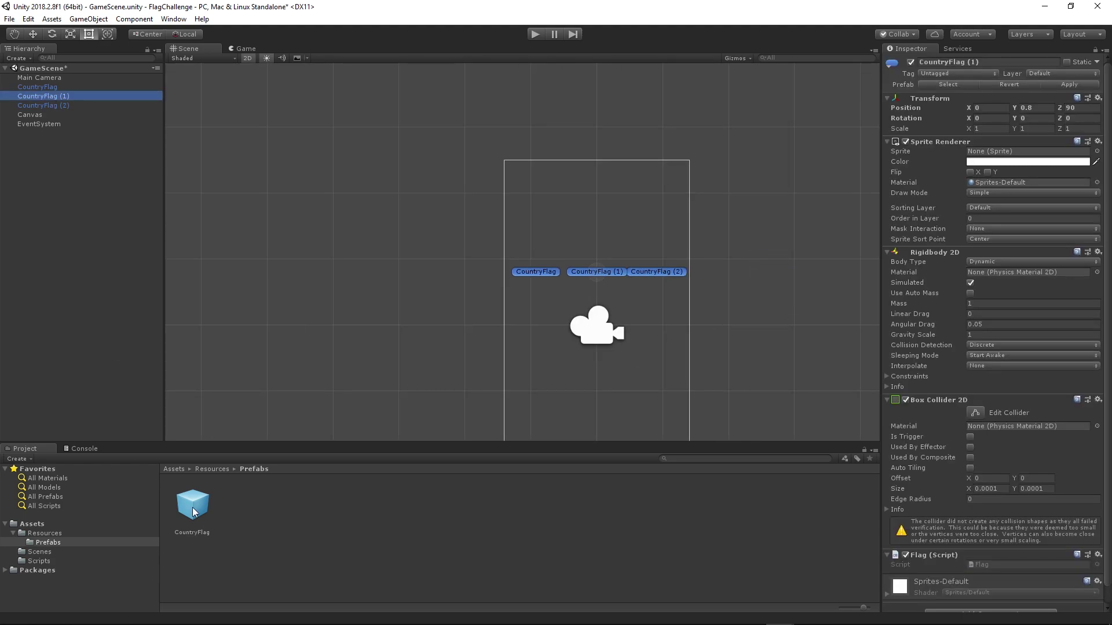
{"action": "left_click", "coordinate": [299, 528]}
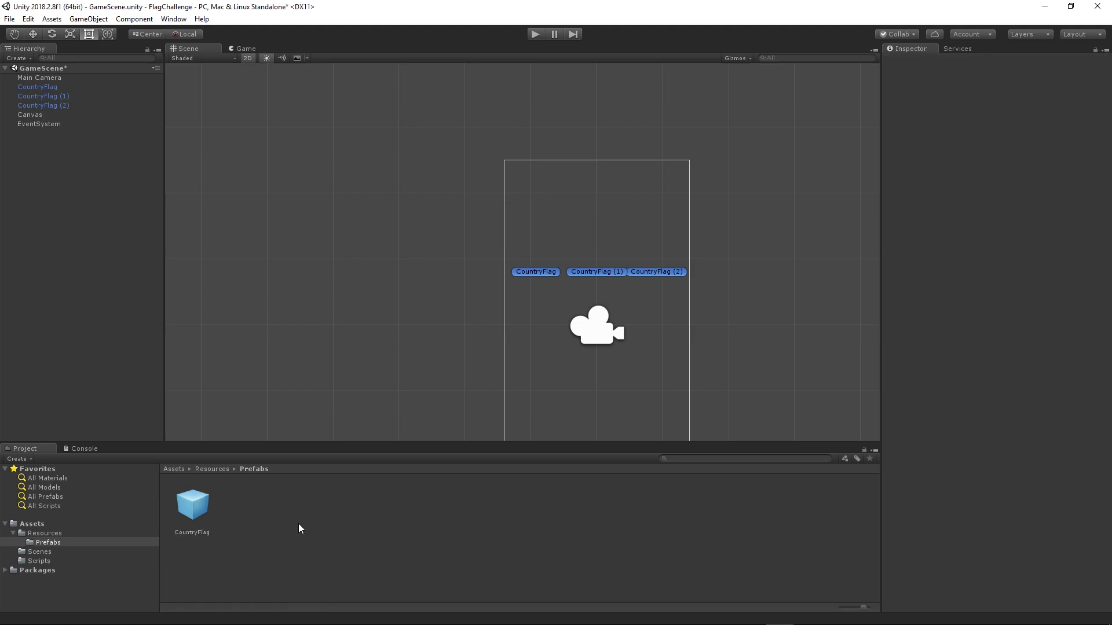
Step: Assign the Knob sprite to the CountryFlag prefab and preview the three white circles
{"action": "left_click", "coordinate": [190, 515]}
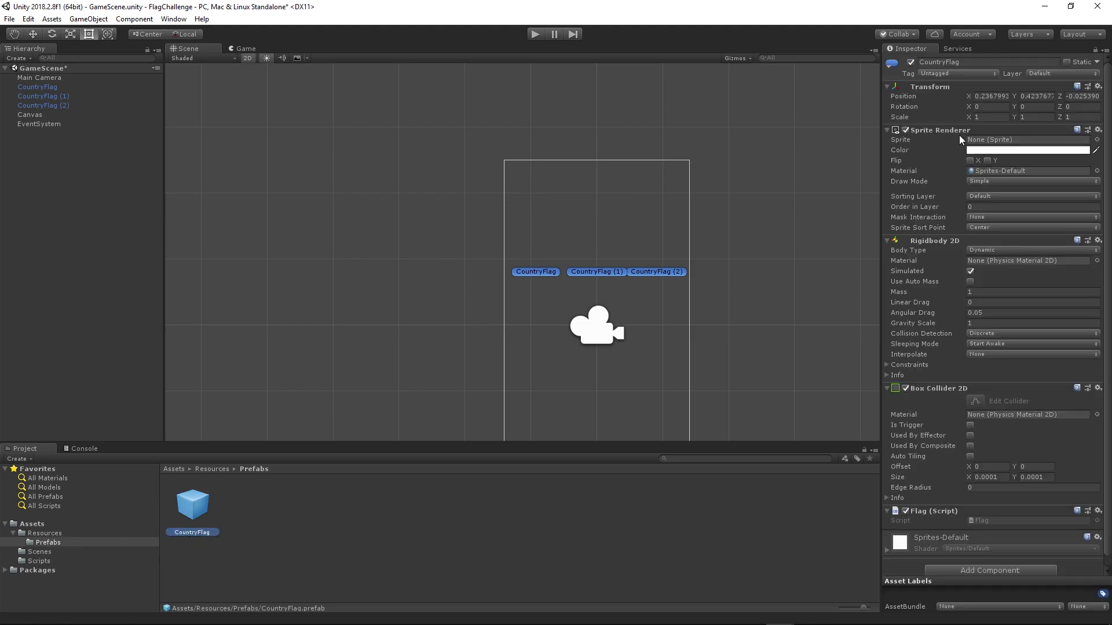
{"action": "left_click", "coordinate": [1097, 141]}
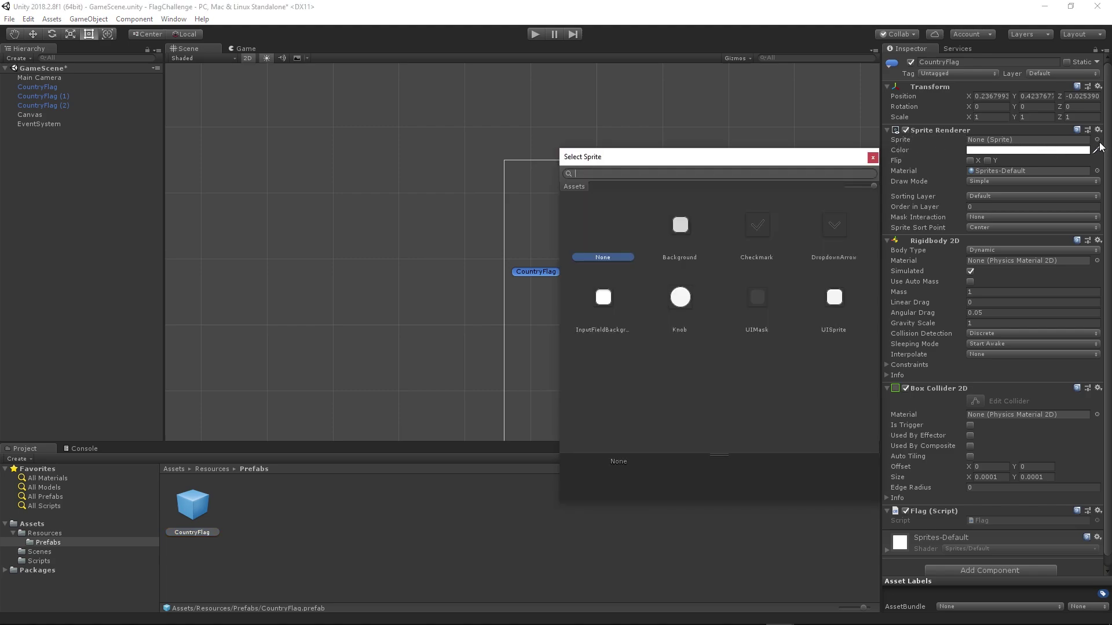
{"action": "left_click", "coordinate": [679, 301]}
{"action": "double_click", "coordinate": [683, 302]}
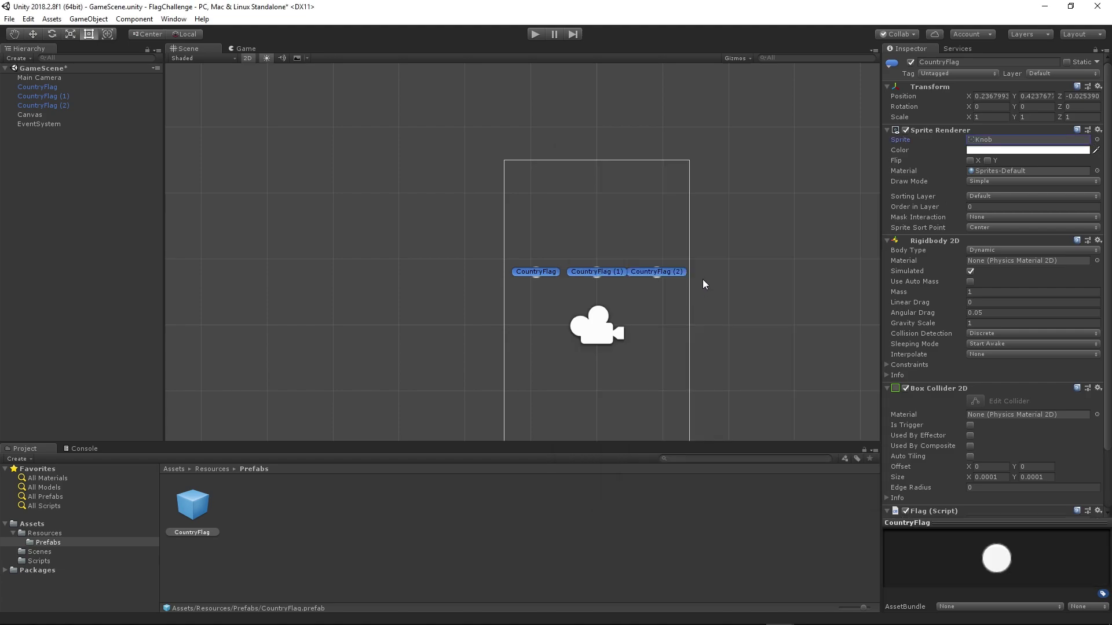
{"action": "left_click", "coordinate": [246, 58]}
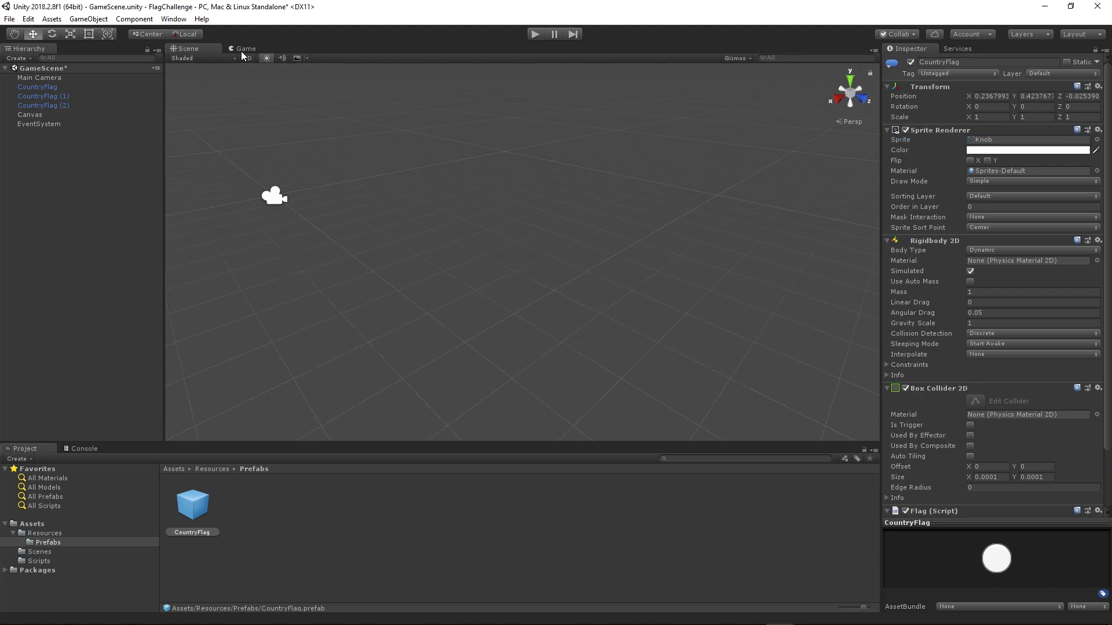
{"action": "left_click", "coordinate": [246, 57]}
{"action": "left_click", "coordinate": [240, 48]}
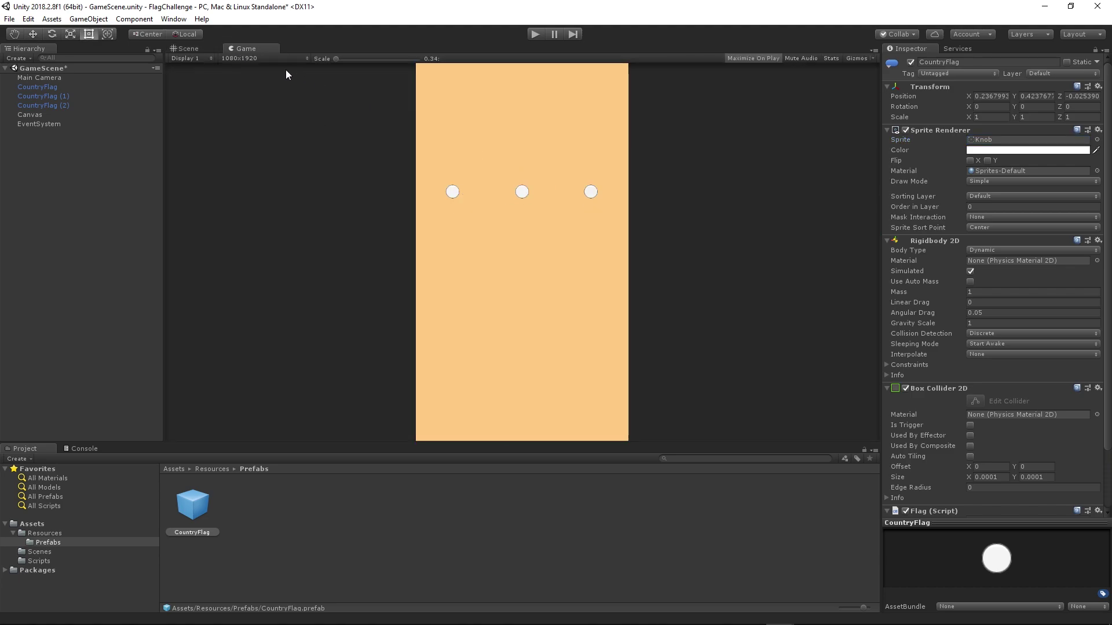
{"action": "left_click", "coordinate": [188, 49]}
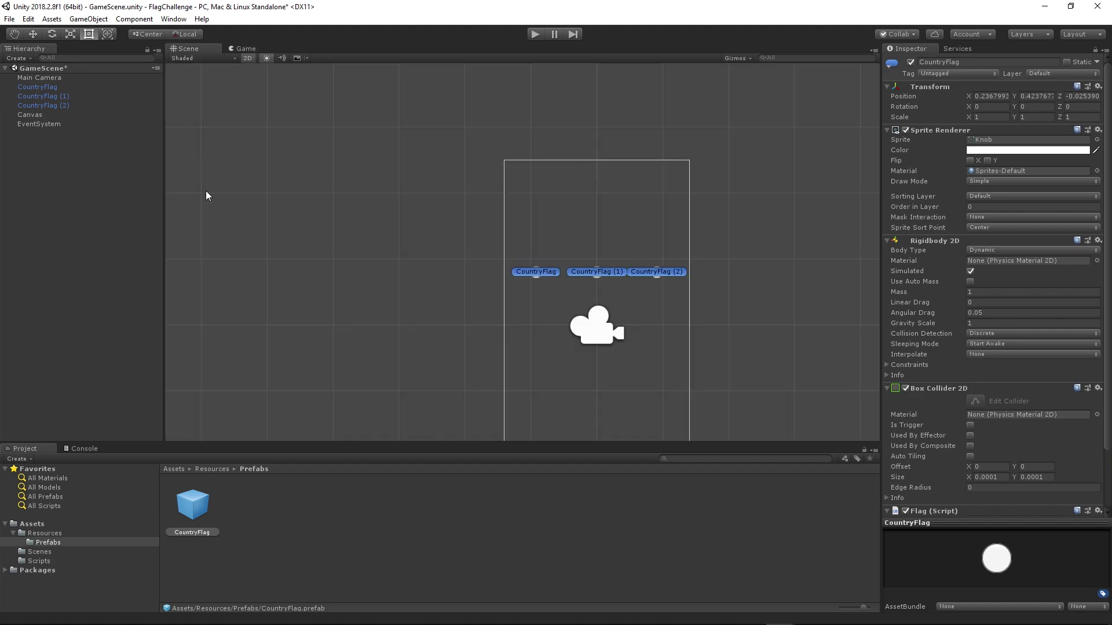
Step: Set the CountryFlag prefab's scale to 5 on X, Y and Z and preview it
{"action": "left_click", "coordinate": [286, 523]}
{"action": "left_click", "coordinate": [207, 511]}
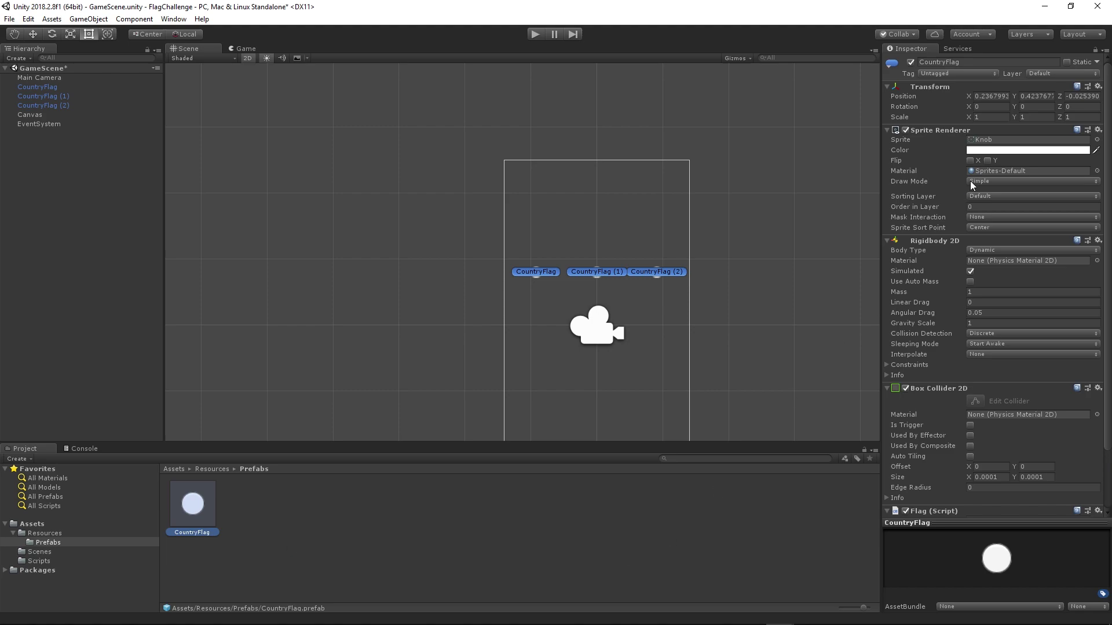
{"action": "left_click", "coordinate": [987, 118]}
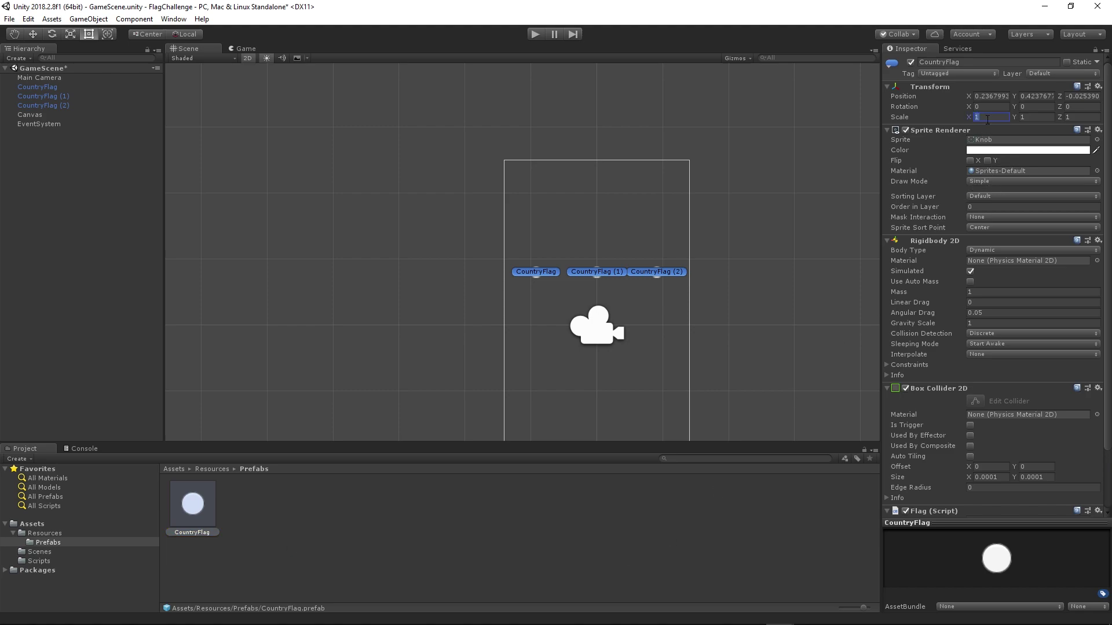
{"action": "type", "text": "5"}
{"action": "left_click", "coordinate": [1023, 118]}
{"action": "type", "text": "5"}
{"action": "left_click", "coordinate": [1085, 117]}
{"action": "type", "text": "5"}
{"action": "left_click", "coordinate": [244, 49]}
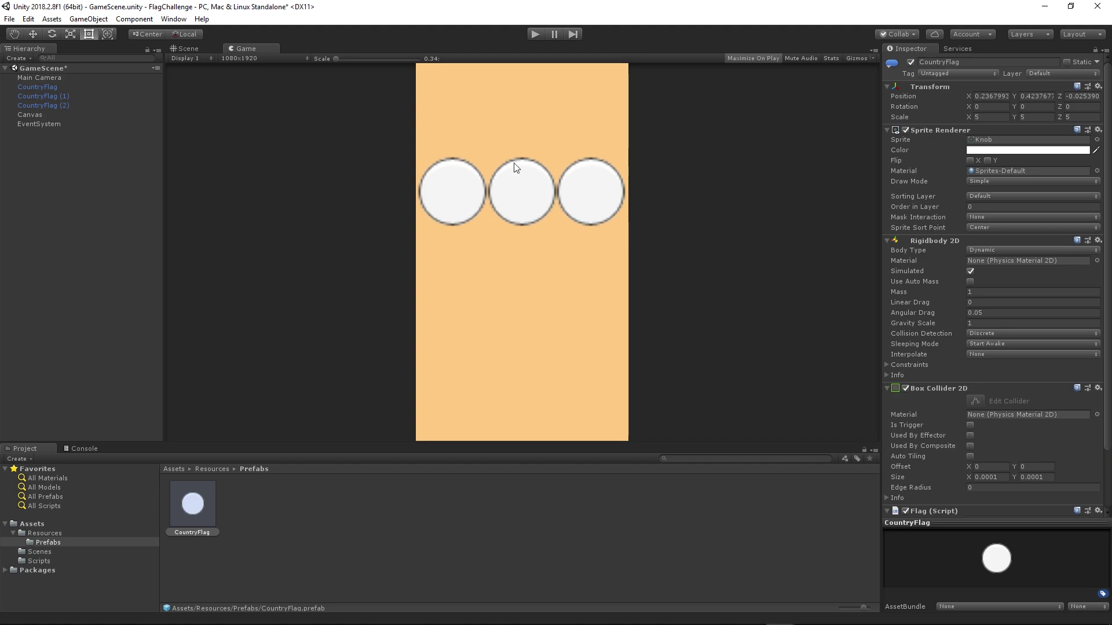
{"action": "left_click", "coordinate": [190, 50]}
Step: Reduce the prefab's X, Y and Z scale to 3 and check the Game view
{"action": "left_click", "coordinate": [990, 117]}
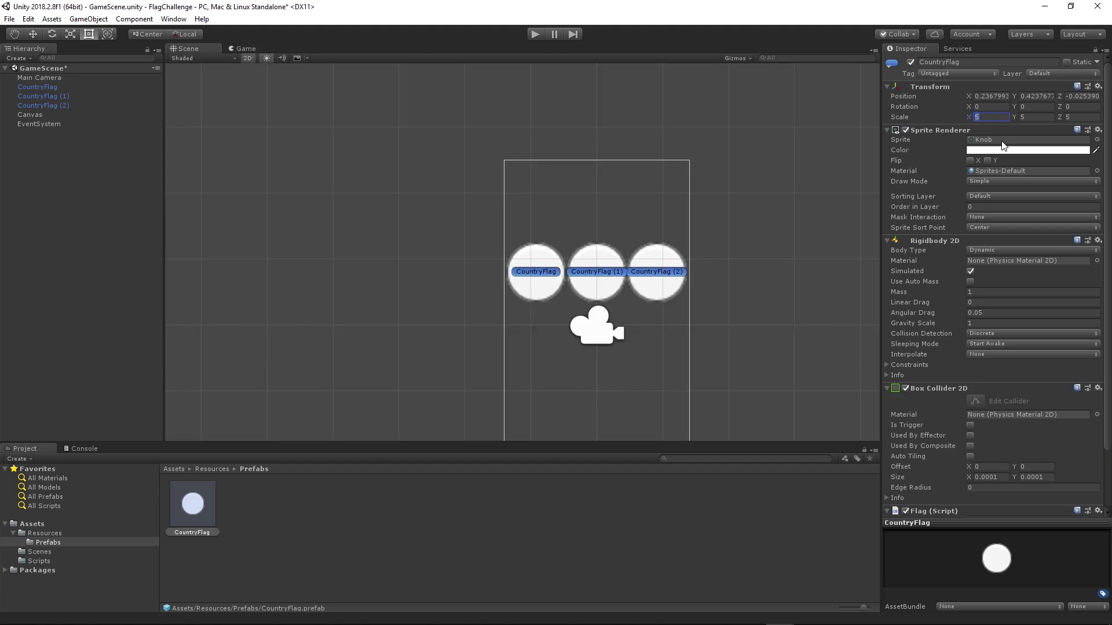
{"action": "type", "text": "3"}
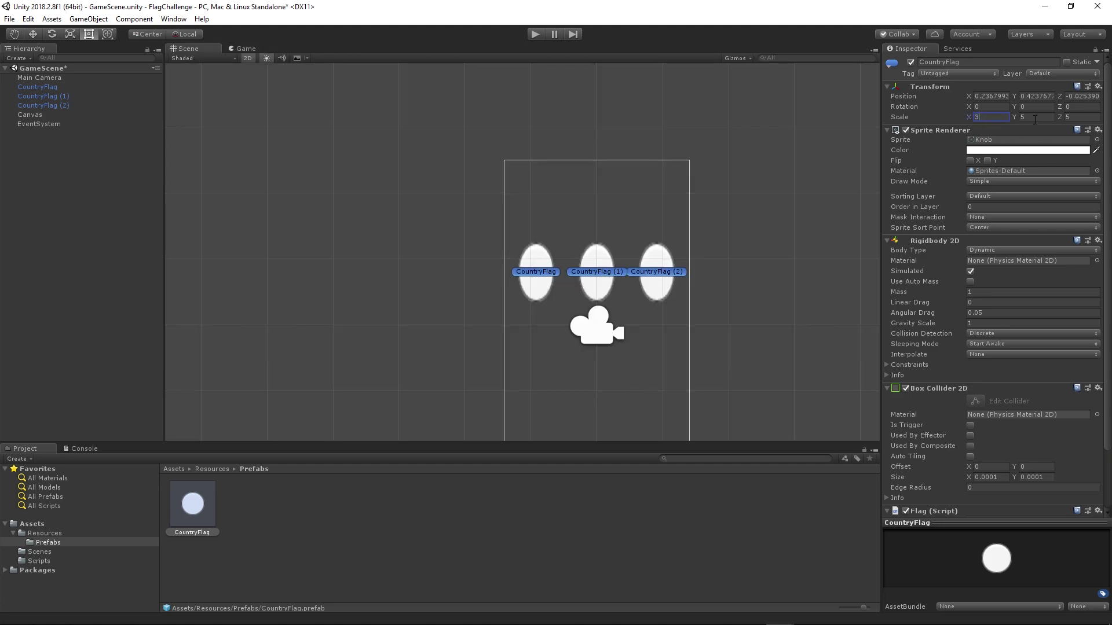
{"action": "left_click", "coordinate": [1034, 118]}
{"action": "type", "text": "4"}
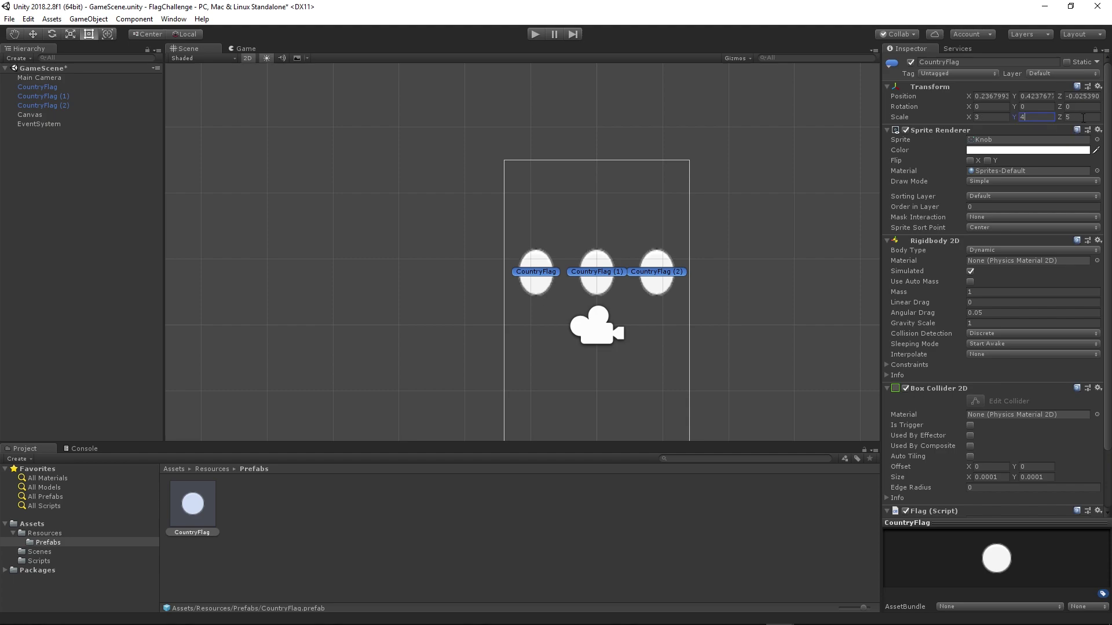
{"action": "key", "text": "BackSpace"}
{"action": "type", "text": "3"}
{"action": "key", "text": "Tab"}
{"action": "type", "text": "3"}
{"action": "left_click", "coordinate": [242, 48]}
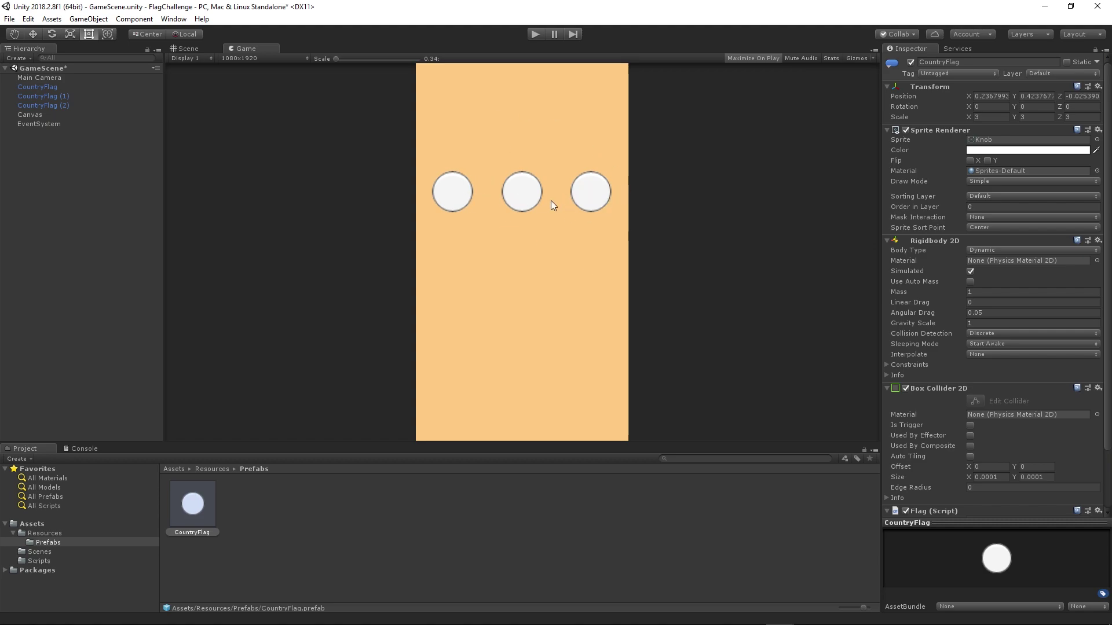
{"action": "left_click", "coordinate": [676, 555]}
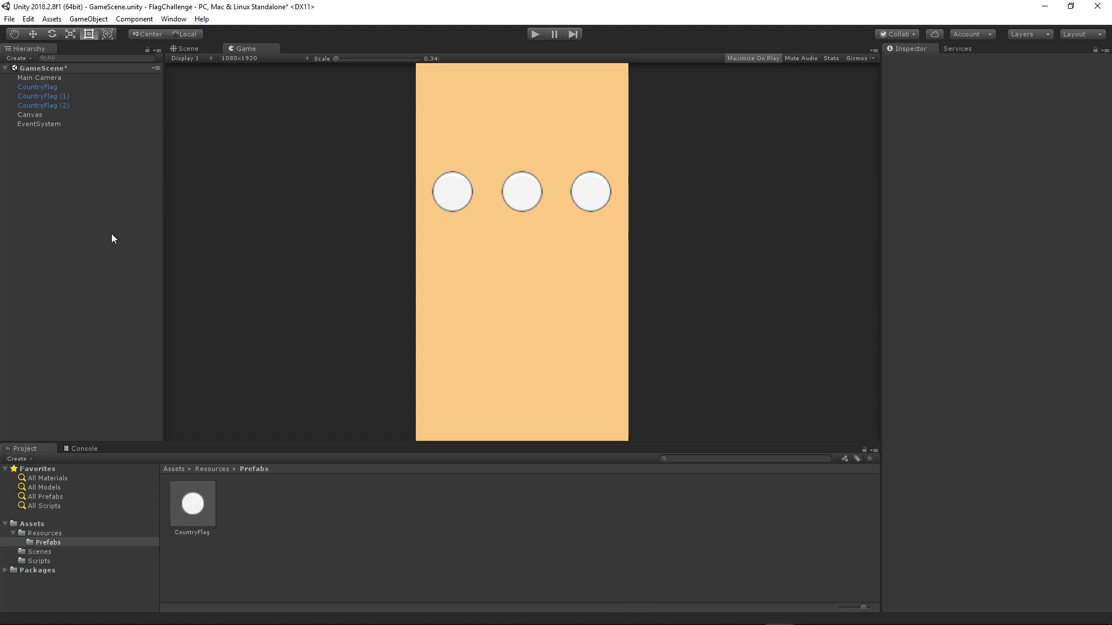
Step: Select Canvas and save GameScene with File > Save Scene
{"action": "left_click", "coordinate": [29, 115]}
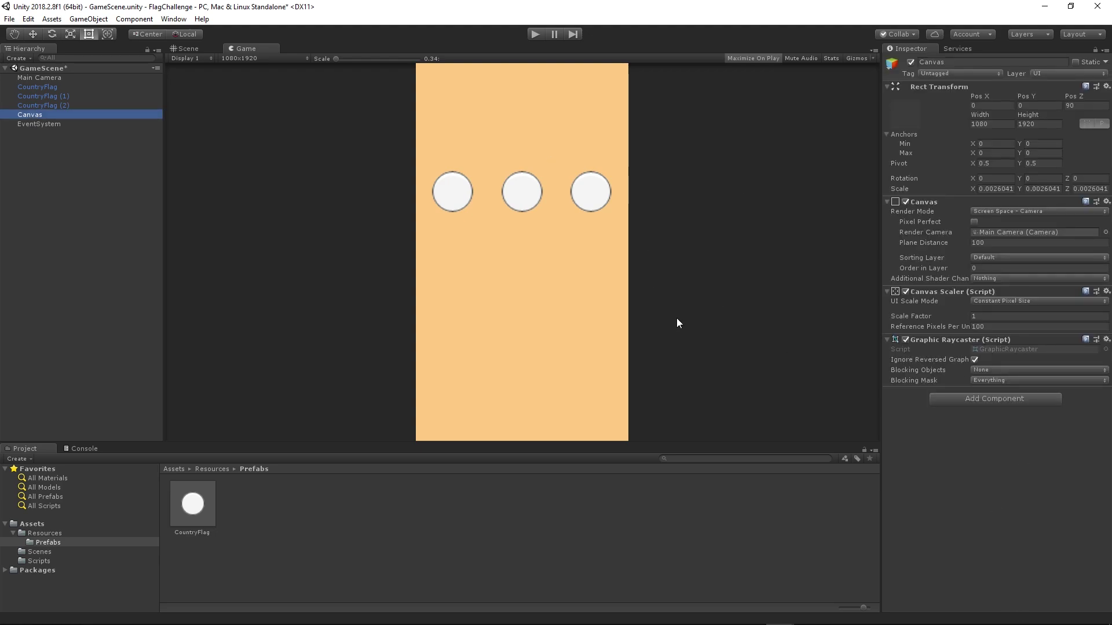
{"action": "left_click", "coordinate": [10, 19]}
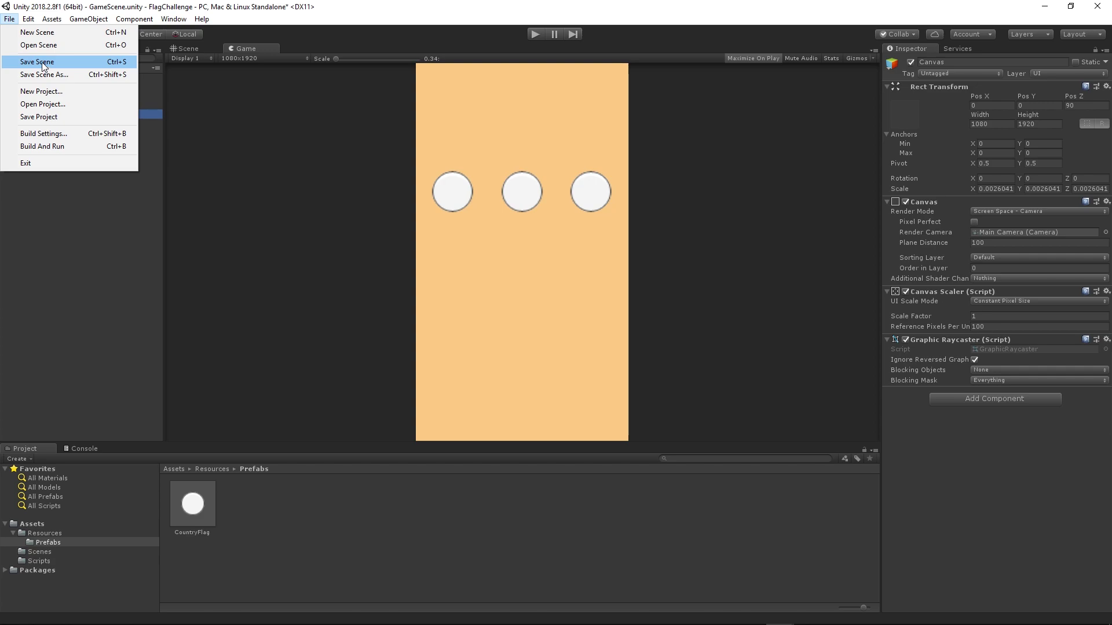
{"action": "left_click", "coordinate": [37, 62]}
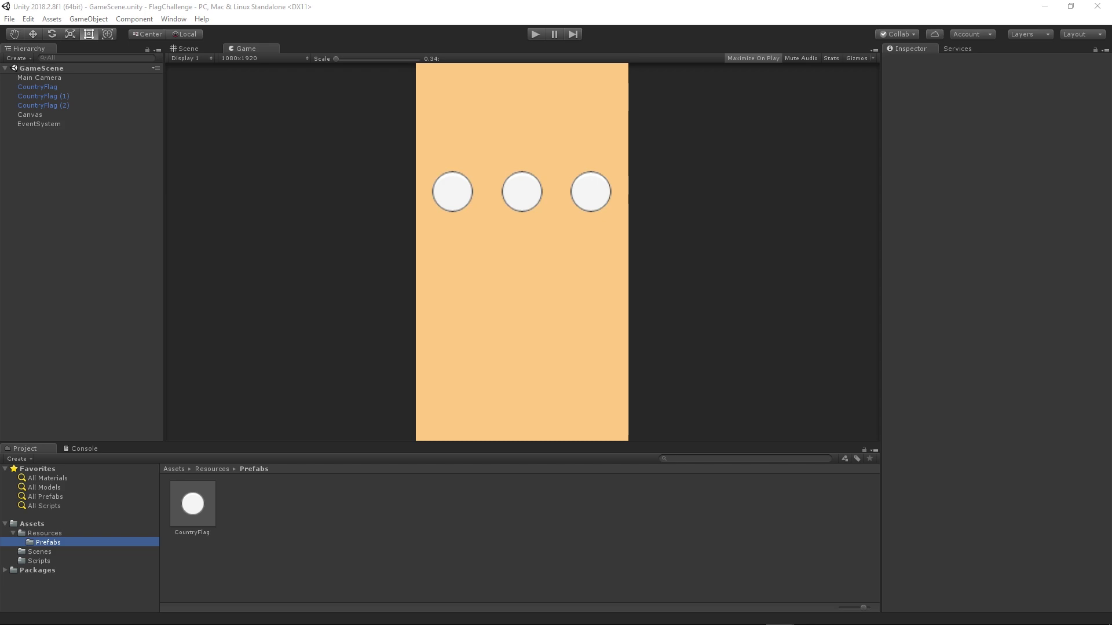
Step: Add a UI Text object under the Canvas and bring the canvas frame into view
{"action": "left_click", "coordinate": [67, 205]}
{"action": "left_click", "coordinate": [29, 114]}
{"action": "right_click", "coordinate": [29, 114]}
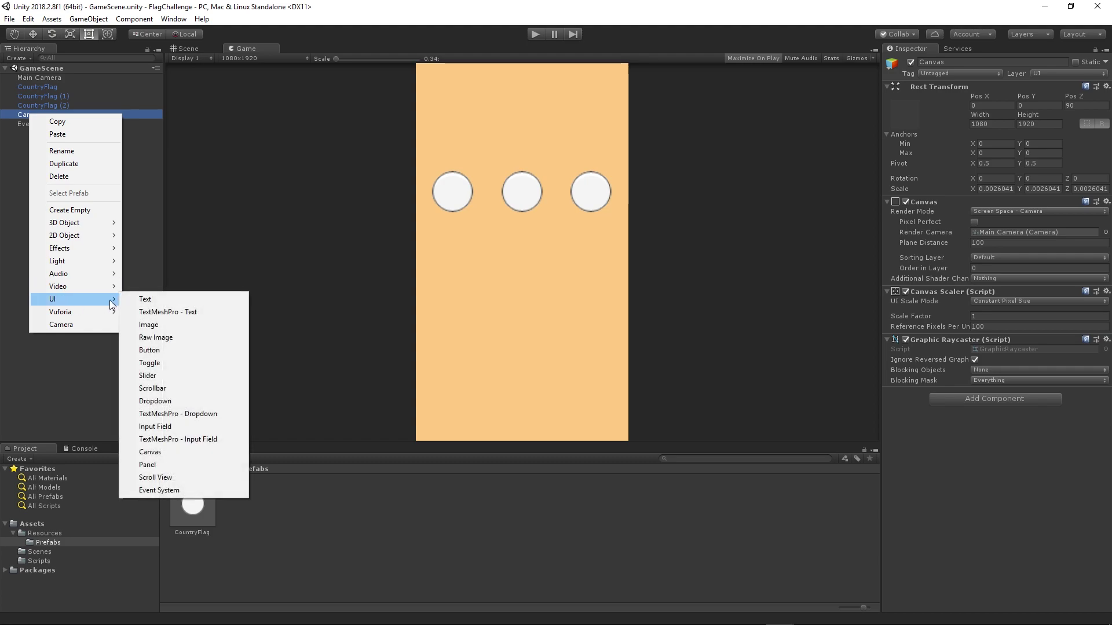
{"action": "left_click", "coordinate": [147, 299]}
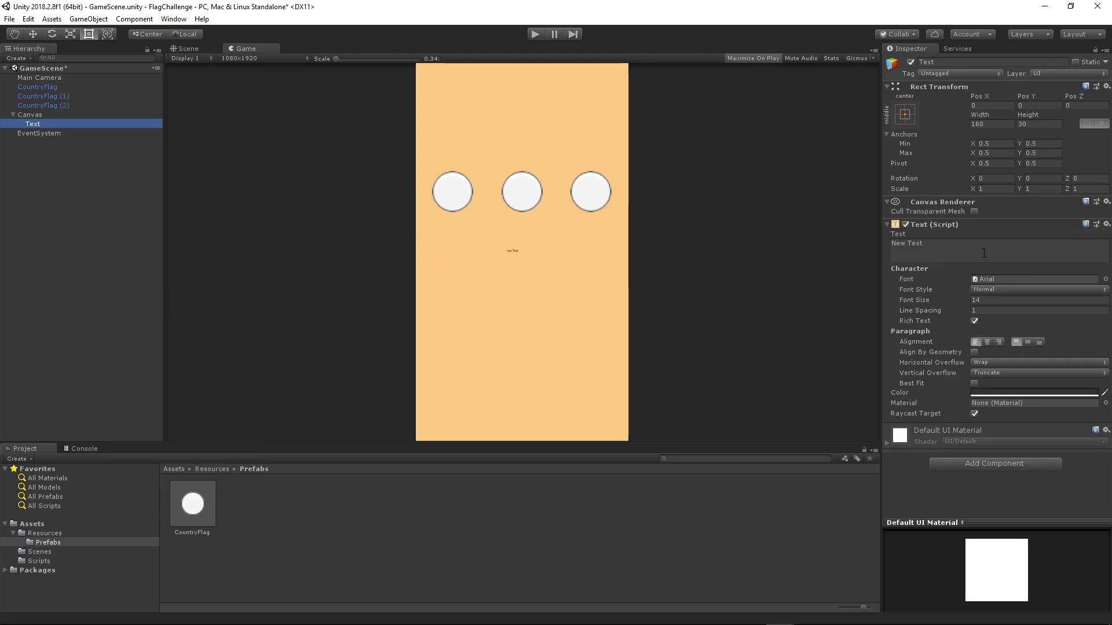
{"action": "left_click", "coordinate": [200, 47]}
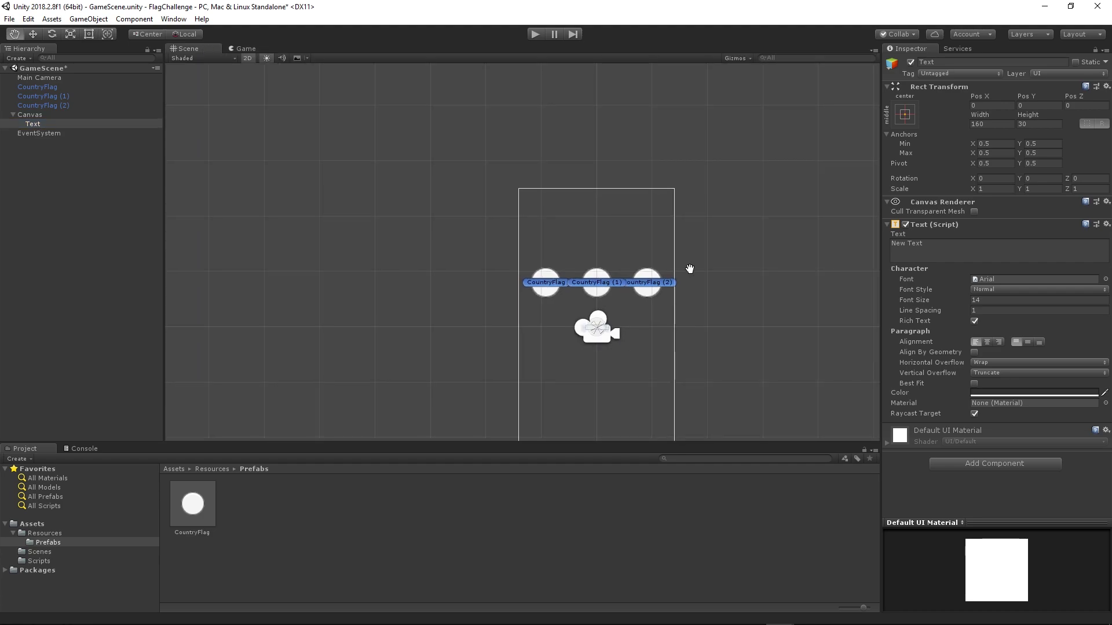
{"action": "middle_click_drag", "start_coordinate": [599, 349], "coordinate": [603, 248]}
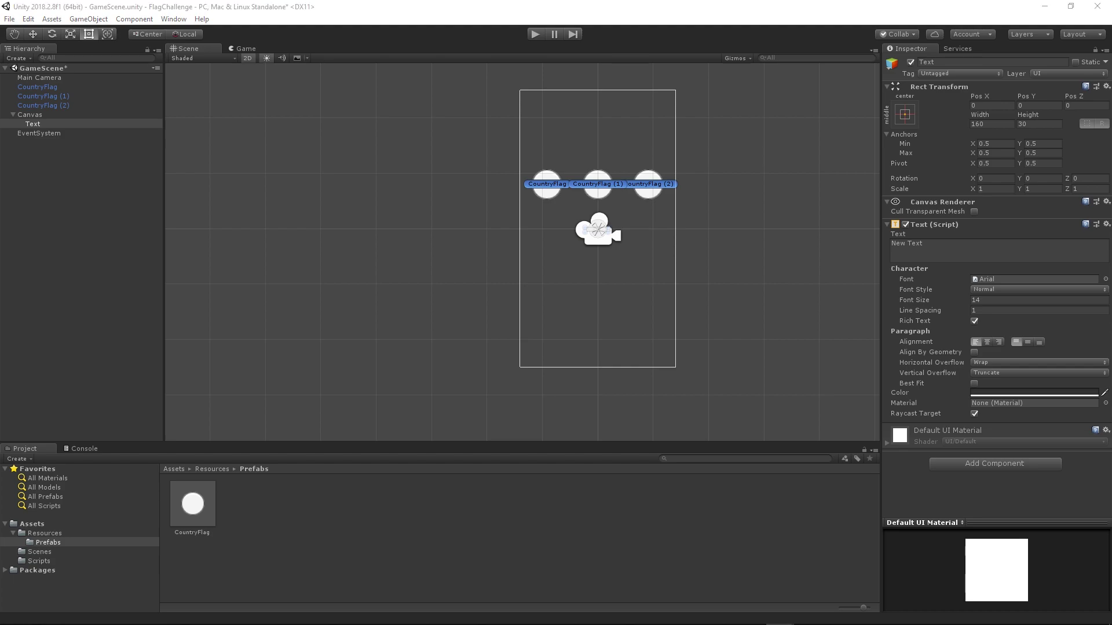
Step: Position the text at Pos X 2 and Pos Y -126
{"action": "left_click", "coordinate": [991, 106]}
{"action": "type", "text": "2"}
{"action": "left_click", "coordinate": [1036, 106]}
{"action": "double_click", "coordinate": [1037, 106]}
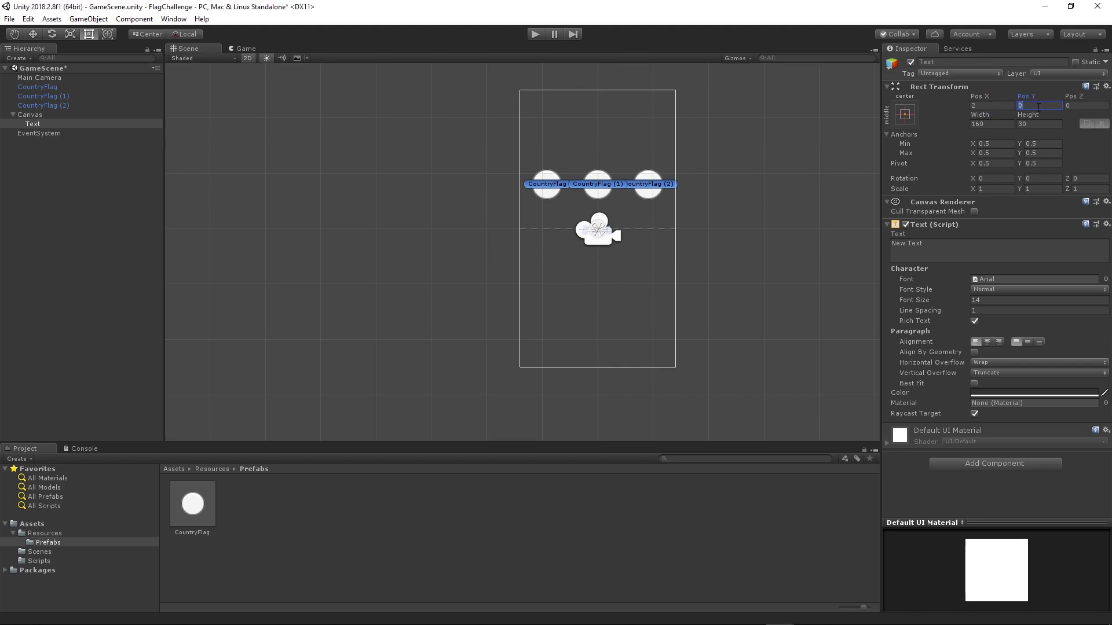
{"action": "type", "text": "-126"}
{"action": "key", "text": "Tab"}
{"action": "key", "text": "Tab"}
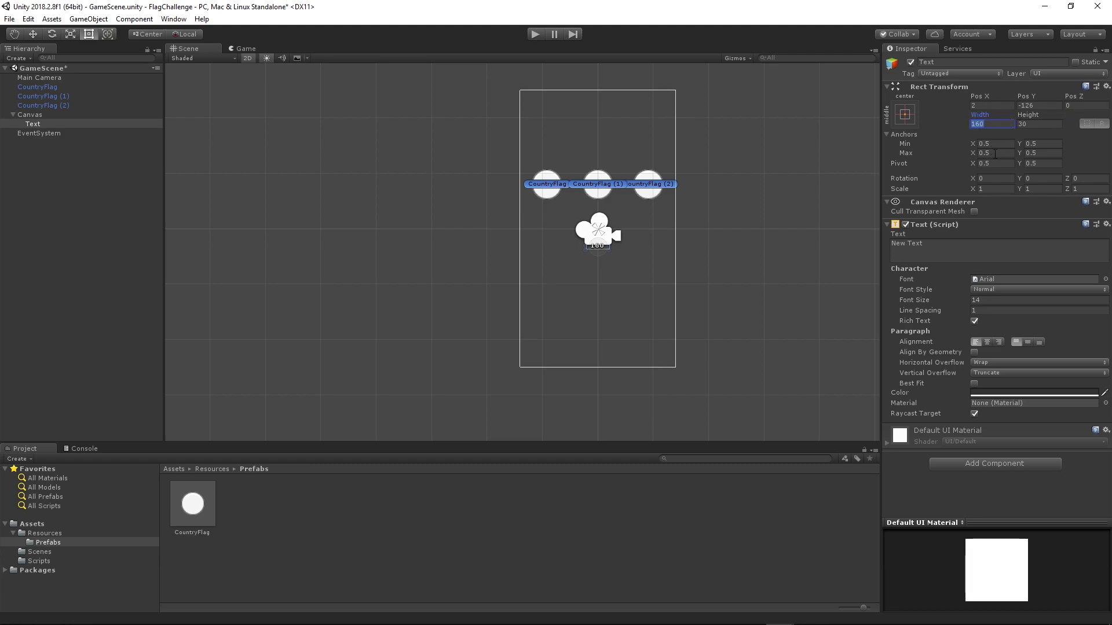
Step: Size the text box 330 by 80 and set its font size to 35
{"action": "type", "text": "330"}
{"action": "key", "text": "Tab"}
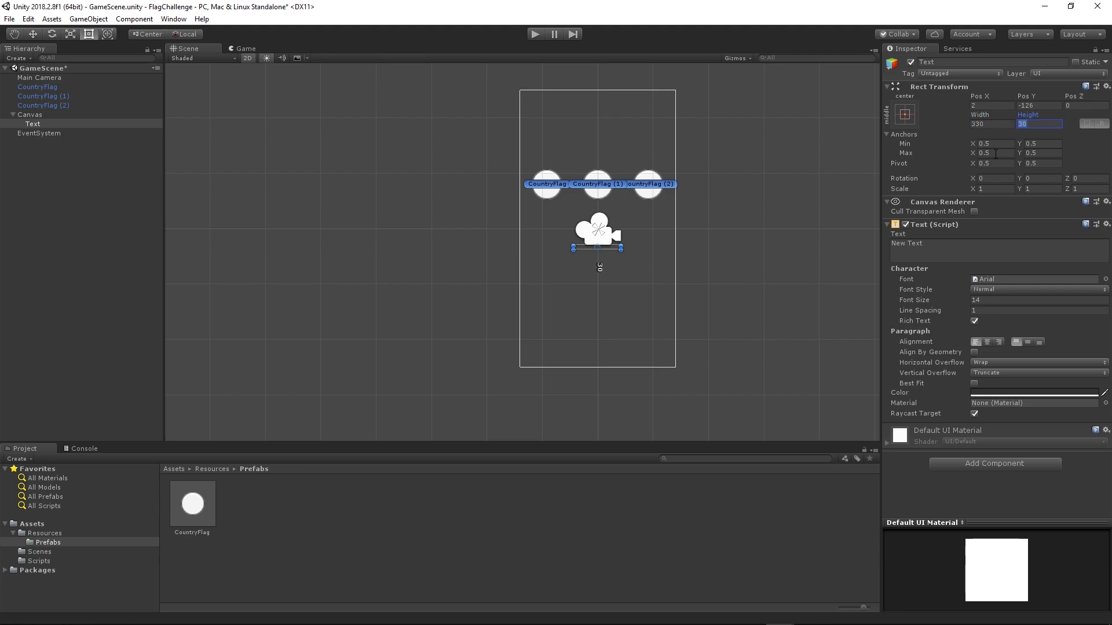
{"action": "type", "text": "80"}
{"action": "key", "text": "Return"}
{"action": "left_click", "coordinate": [1007, 300]}
{"action": "type", "text": "35"}
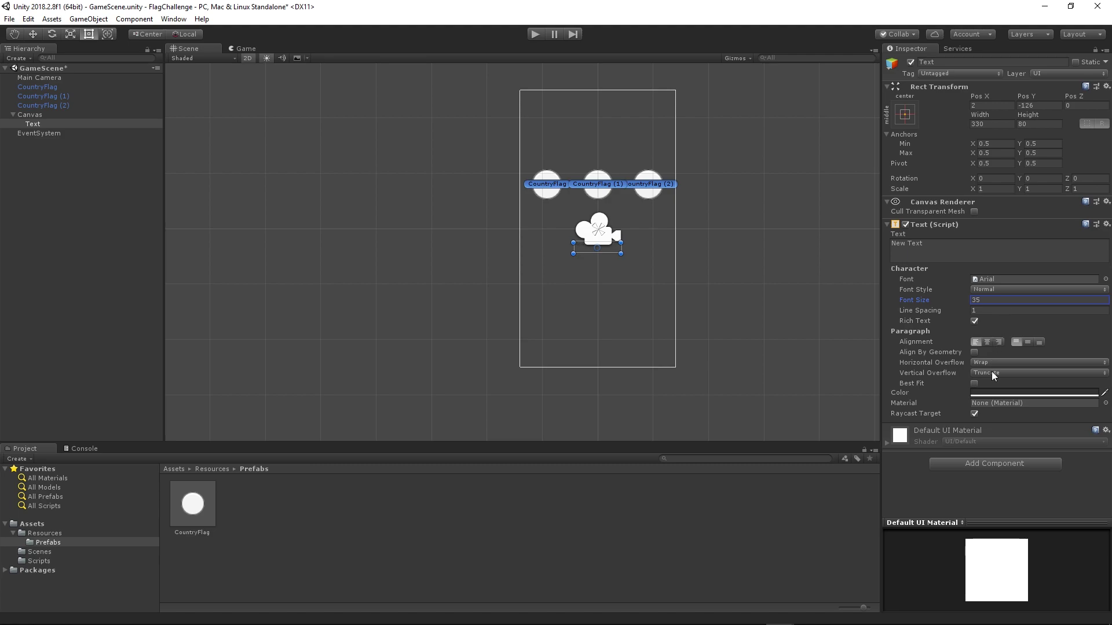
Step: Set the text colour to black
{"action": "left_click", "coordinate": [987, 394]}
{"action": "left_click_drag", "start_coordinate": [599, 239], "coordinate": [601, 264]}
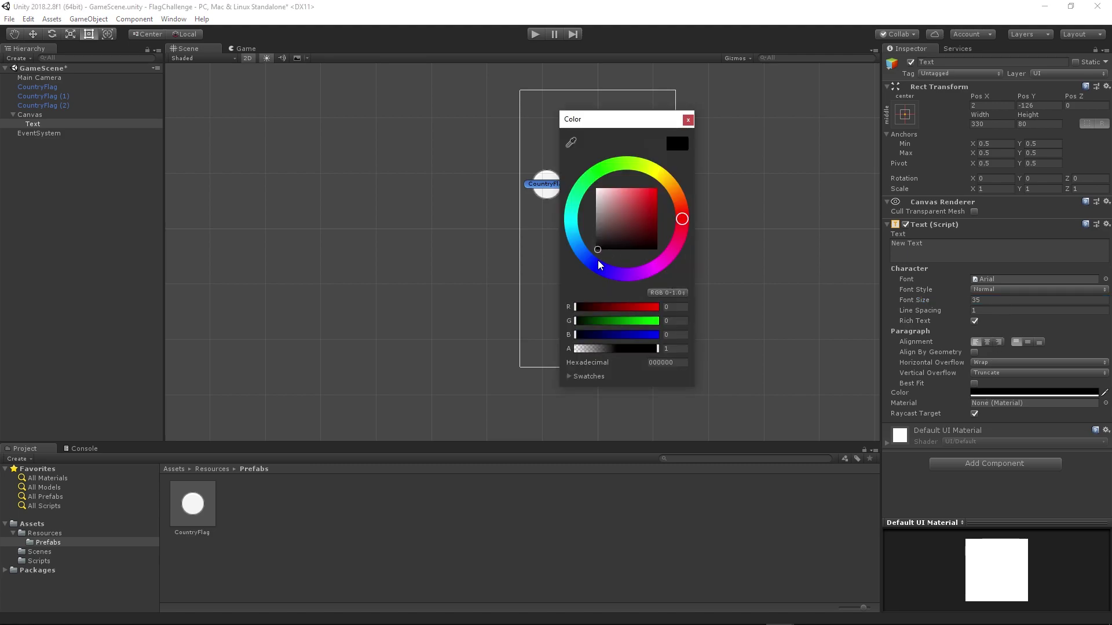
{"action": "left_click", "coordinate": [688, 120]}
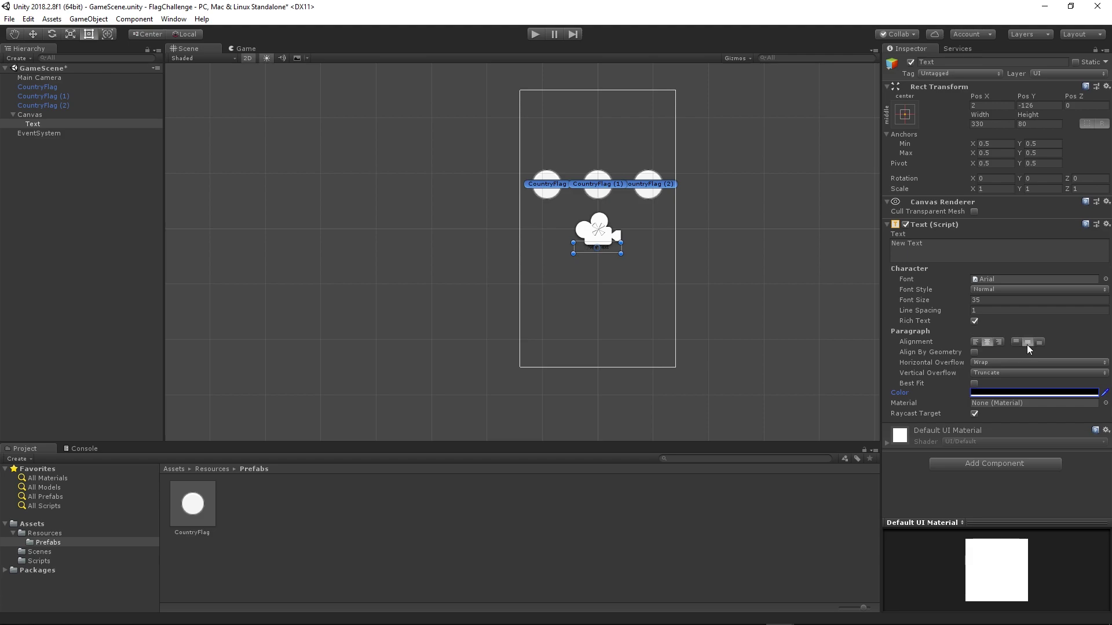
Step: Resize the text box to 500 by 200 and raise the font size to 99
{"action": "left_click", "coordinate": [237, 49]}
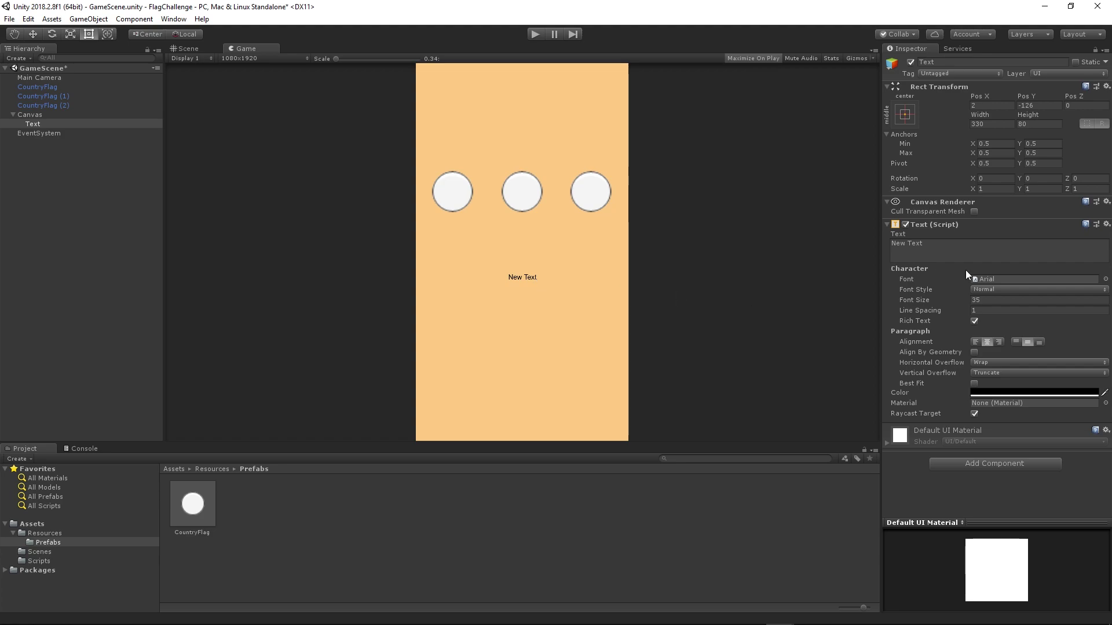
{"action": "left_click", "coordinate": [988, 299]}
{"action": "left_click_drag", "start_coordinate": [918, 296], "coordinate": [943, 297]}
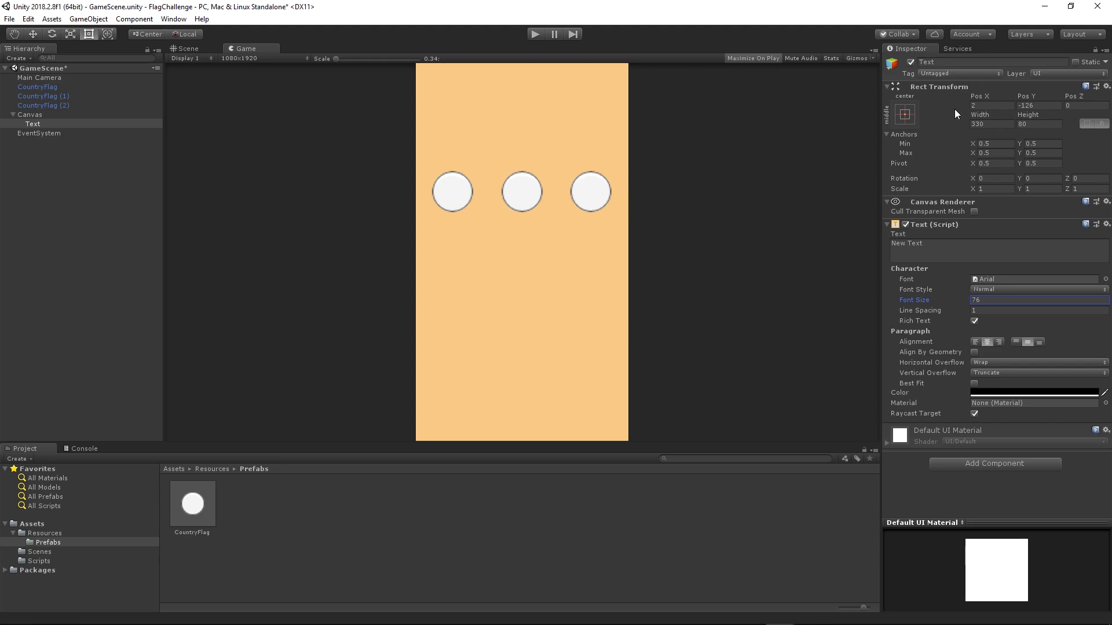
{"action": "left_click", "coordinate": [976, 116]}
{"action": "mouse_move", "coordinate": [994, 113]}
{"action": "left_mouse_down"}
{"action": "mouse_move", "coordinate": [92, 129]}
{"action": "mouse_move", "coordinate": [724, 138]}
{"action": "mouse_move", "coordinate": [986, 112]}
{"action": "left_mouse_up"}
{"action": "left_click", "coordinate": [1001, 125]}
{"action": "type", "text": "500"}
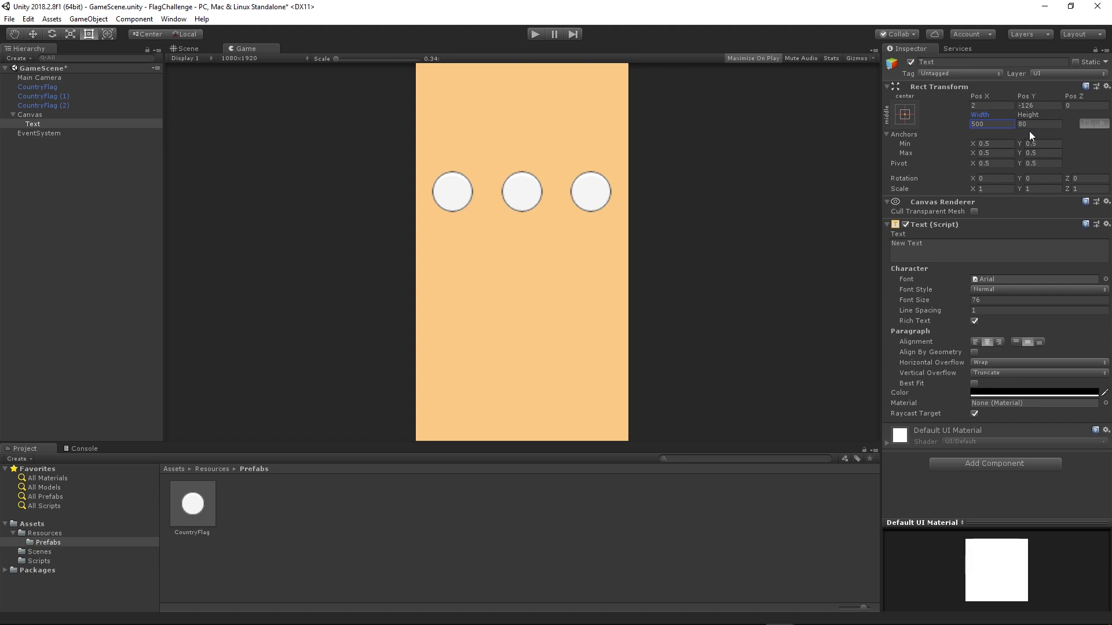
{"action": "left_click", "coordinate": [1033, 126]}
{"action": "type", "text": "200"}
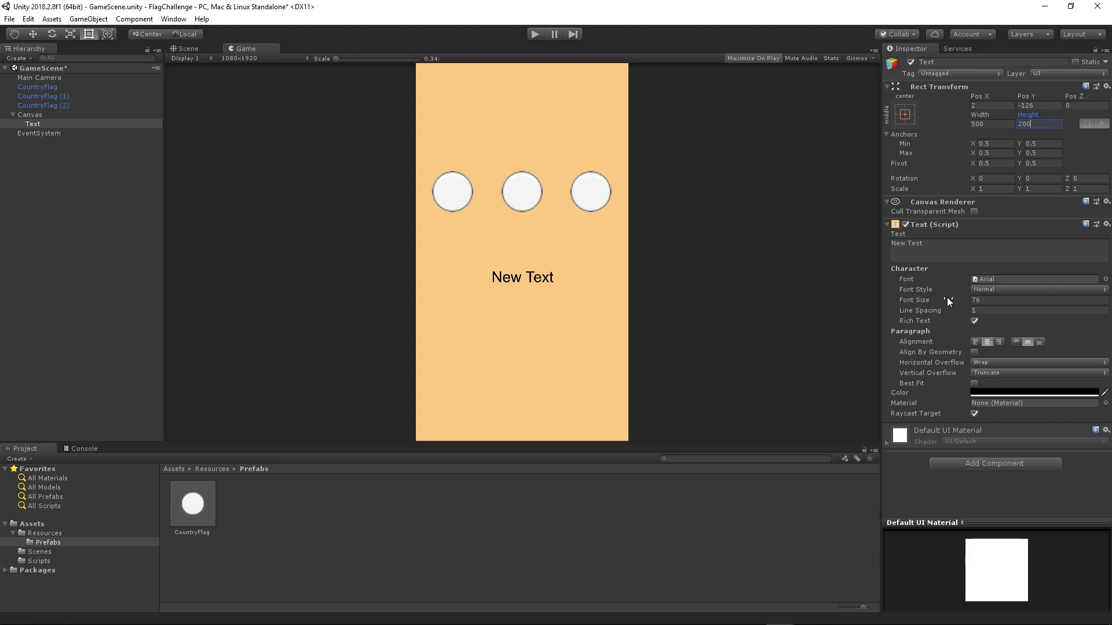
{"action": "mouse_move", "coordinate": [948, 300]}
{"action": "left_mouse_down"}
{"action": "mouse_move", "coordinate": [990, 299]}
{"action": "mouse_move", "coordinate": [943, 298]}
{"action": "left_mouse_up"}
{"action": "left_click", "coordinate": [750, 538]}
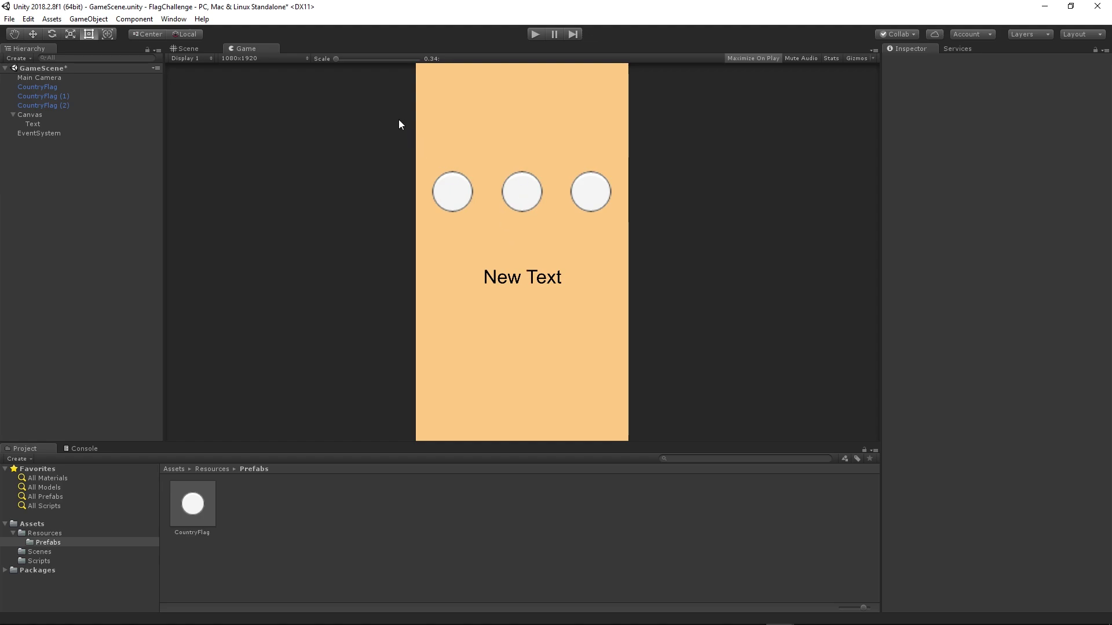
{"action": "left_click", "coordinate": [30, 124]}
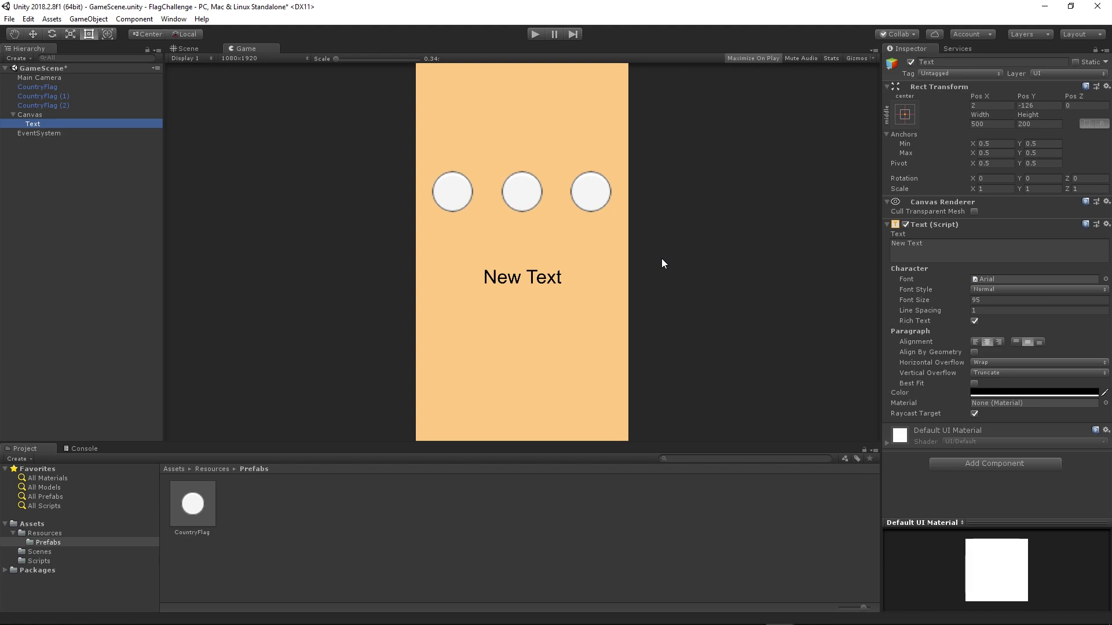
{"action": "left_click", "coordinate": [41, 85]}
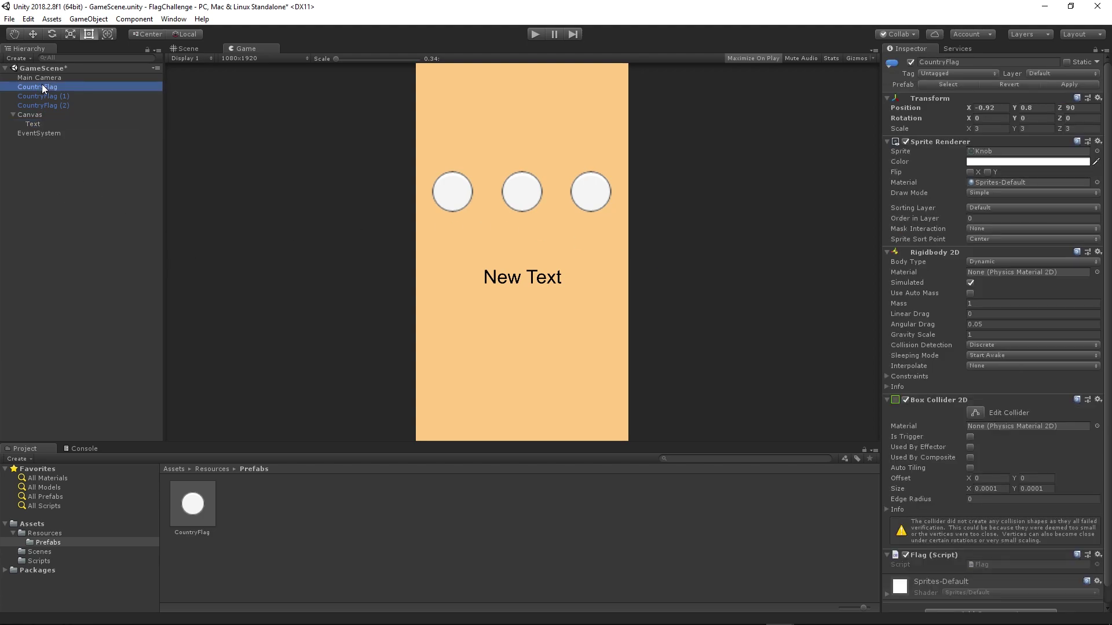
{"action": "left_click", "coordinate": [52, 95]}
{"action": "left_click", "coordinate": [40, 105]}
{"action": "left_click", "coordinate": [39, 88]}
{"action": "left_click", "coordinate": [48, 95]}
{"action": "left_click", "coordinate": [41, 88]}
{"action": "left_click", "coordinate": [42, 96]}
{"action": "left_click", "coordinate": [40, 105]}
{"action": "left_click", "coordinate": [38, 88]}
{"action": "left_click", "coordinate": [43, 97]}
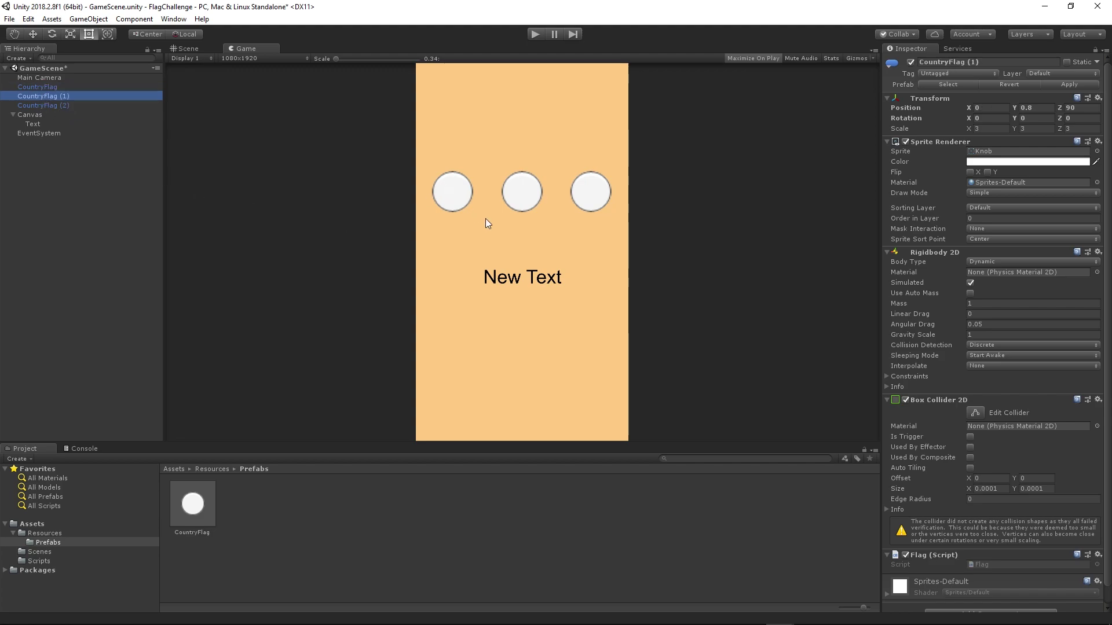